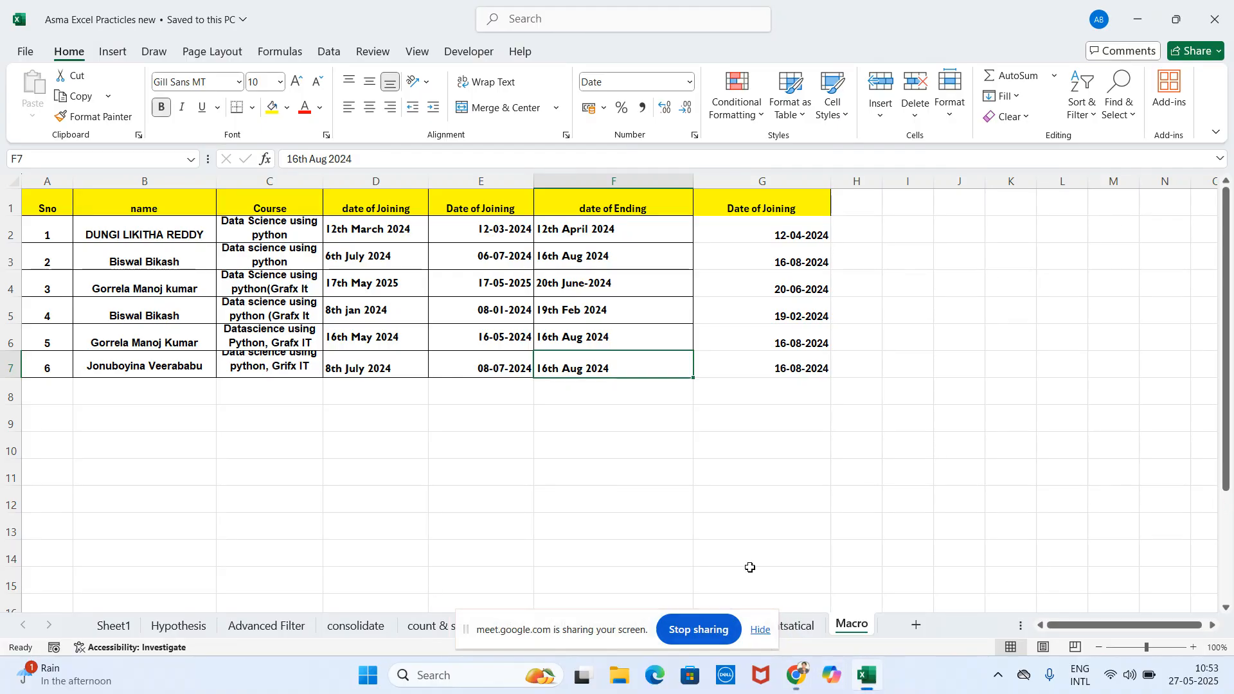
Switch to the Google Meet call, admit the waiting participant, hide the screen-sharing notice and return to the Excel workbook.
left_click(760, 631)
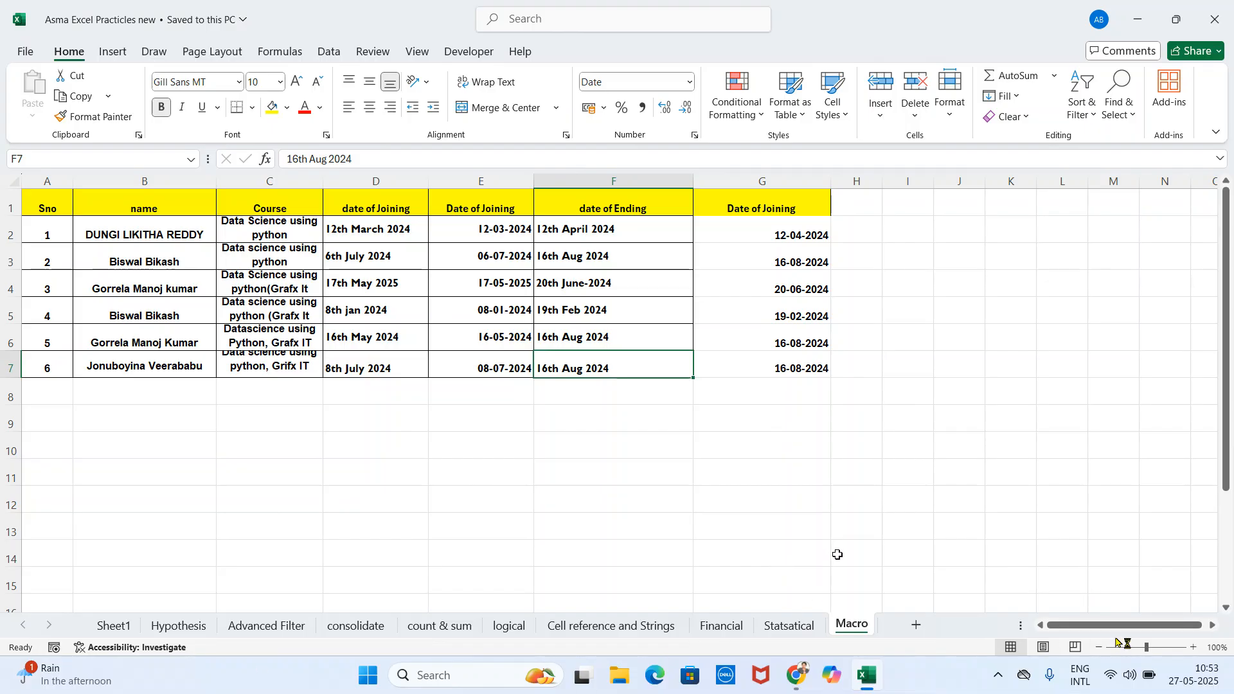
key("alt+Tab")
key("alt+Tab")
key("alt+Tab")
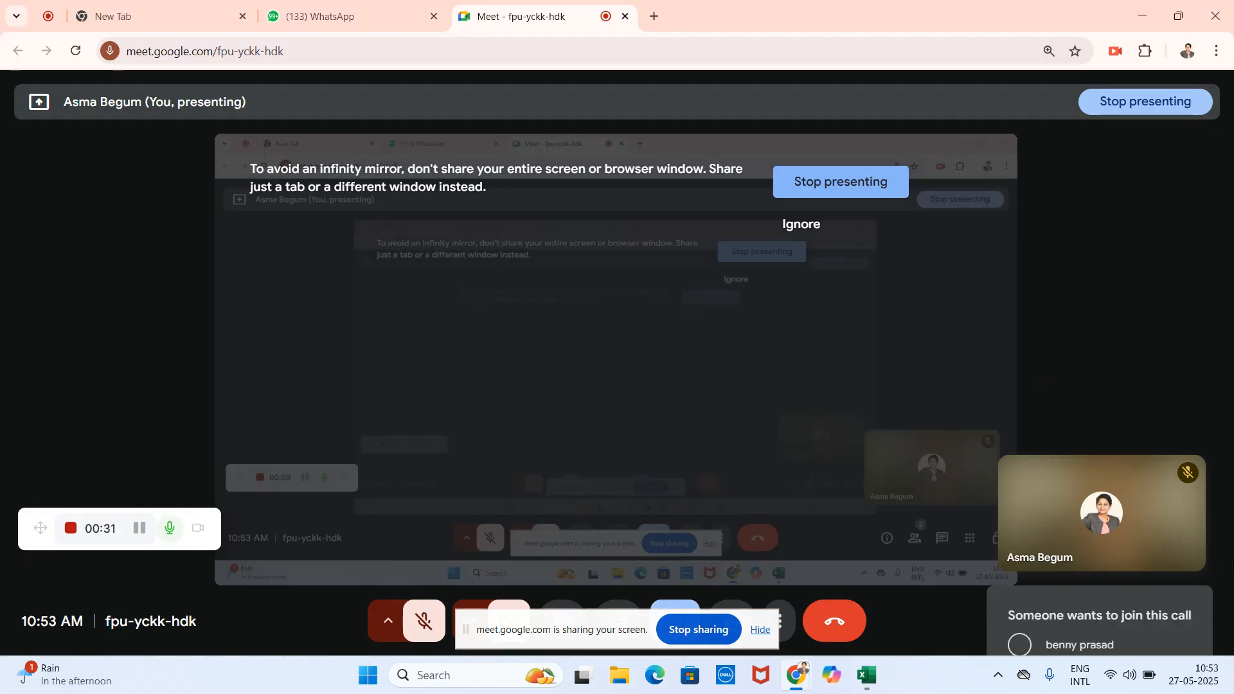
left_click(1116, 553)
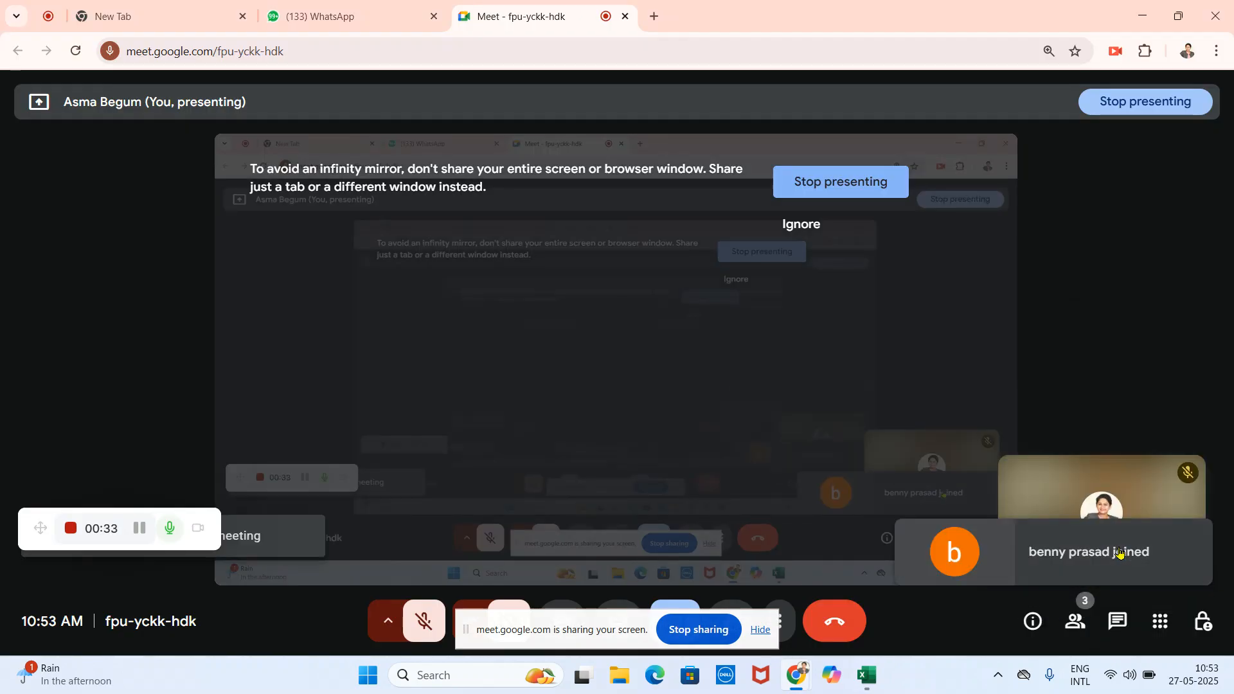
left_click(760, 630)
key("alt+Tab")
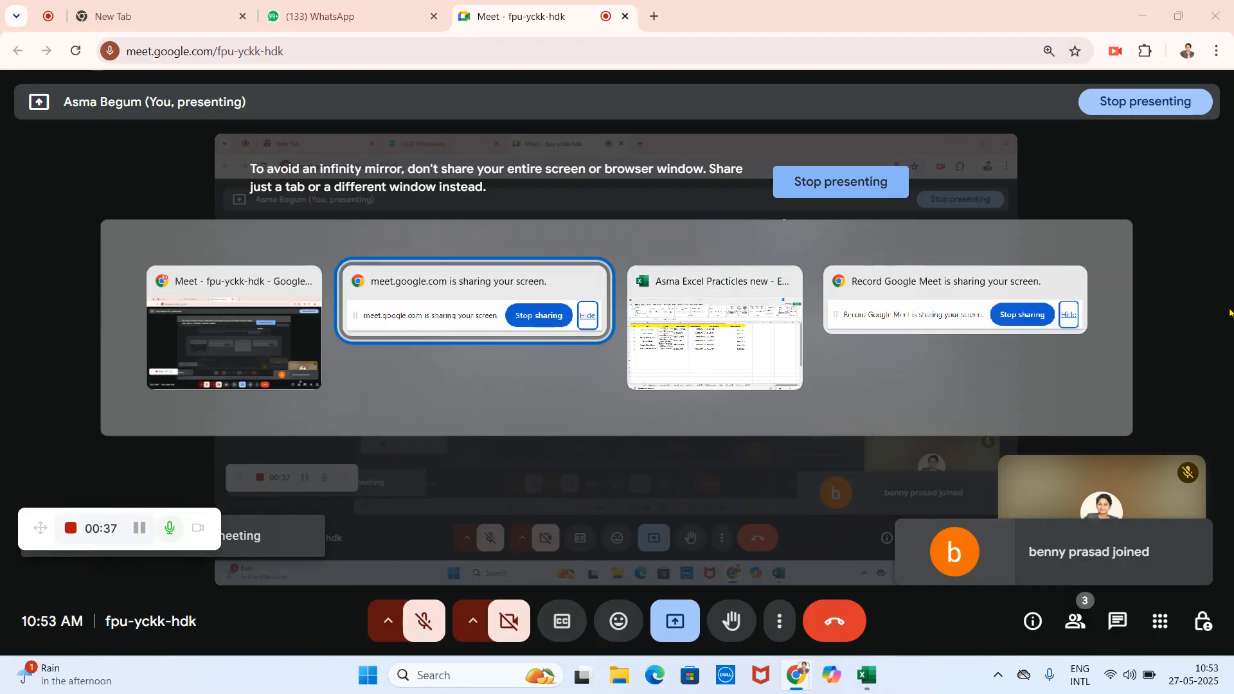
key("alt+Tab")
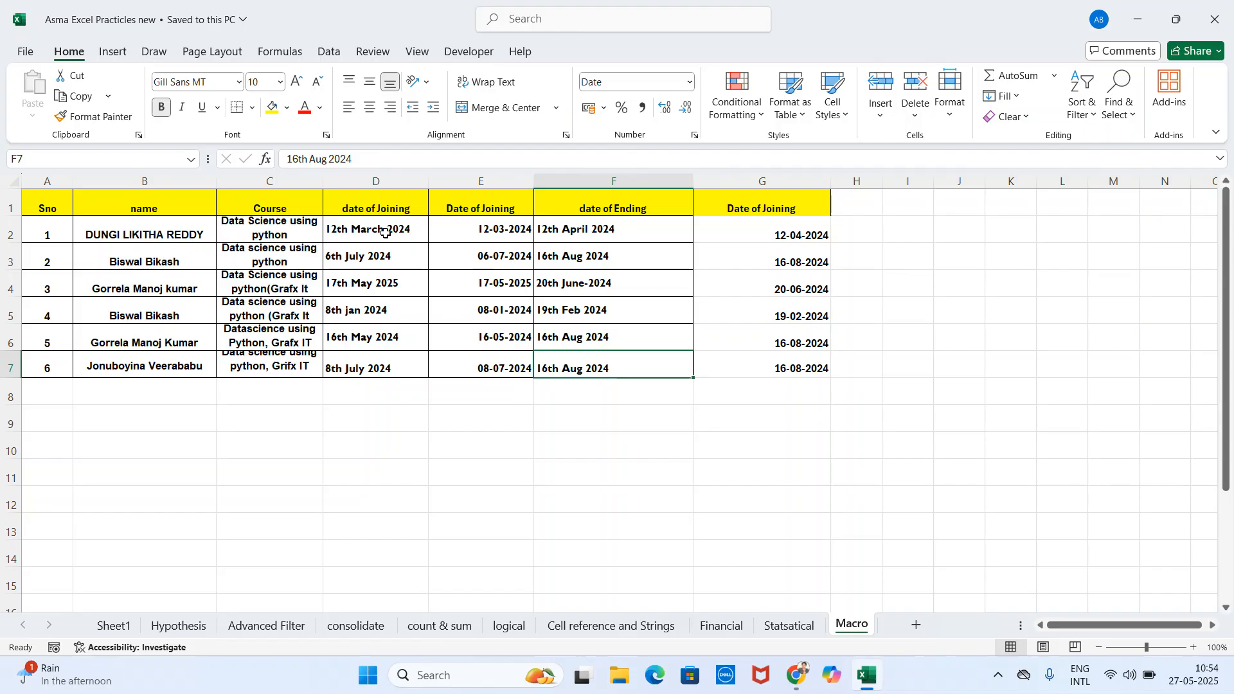
Clear the text dates in D2:D7 and F2:F7 of the Macro sheet, leaving cell D2 selected.
left_click(338, 231)
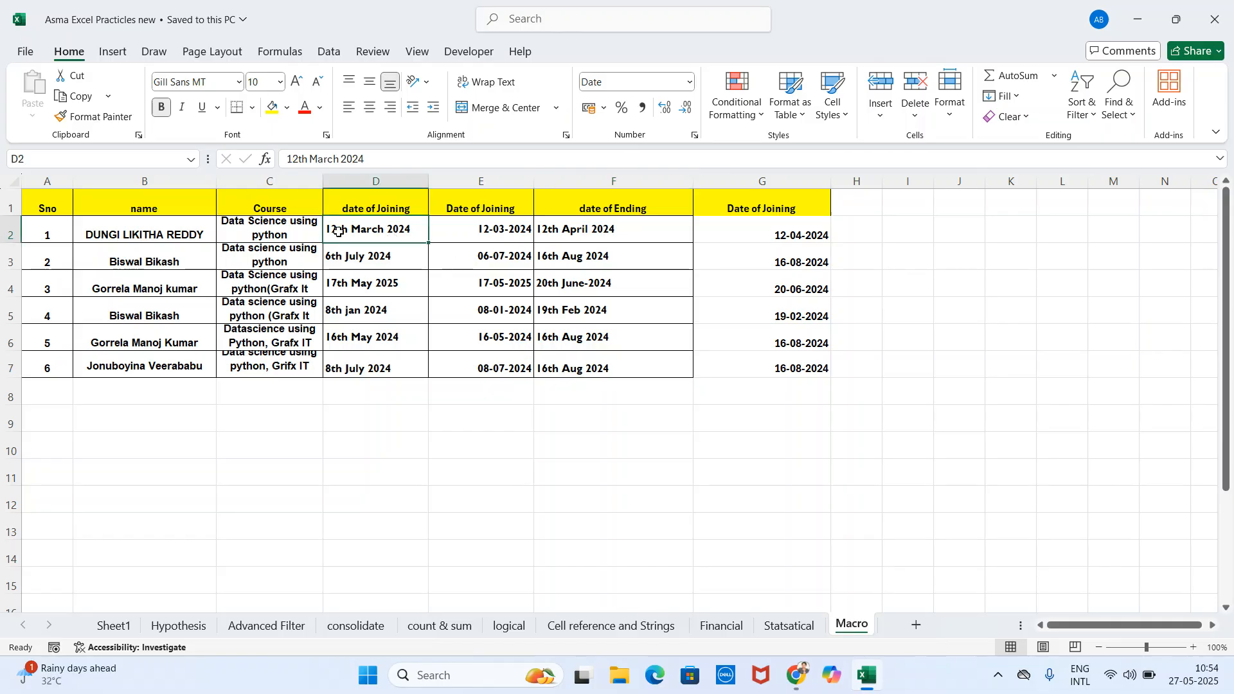
left_click_drag(339, 232, 375, 364)
key("Delete")
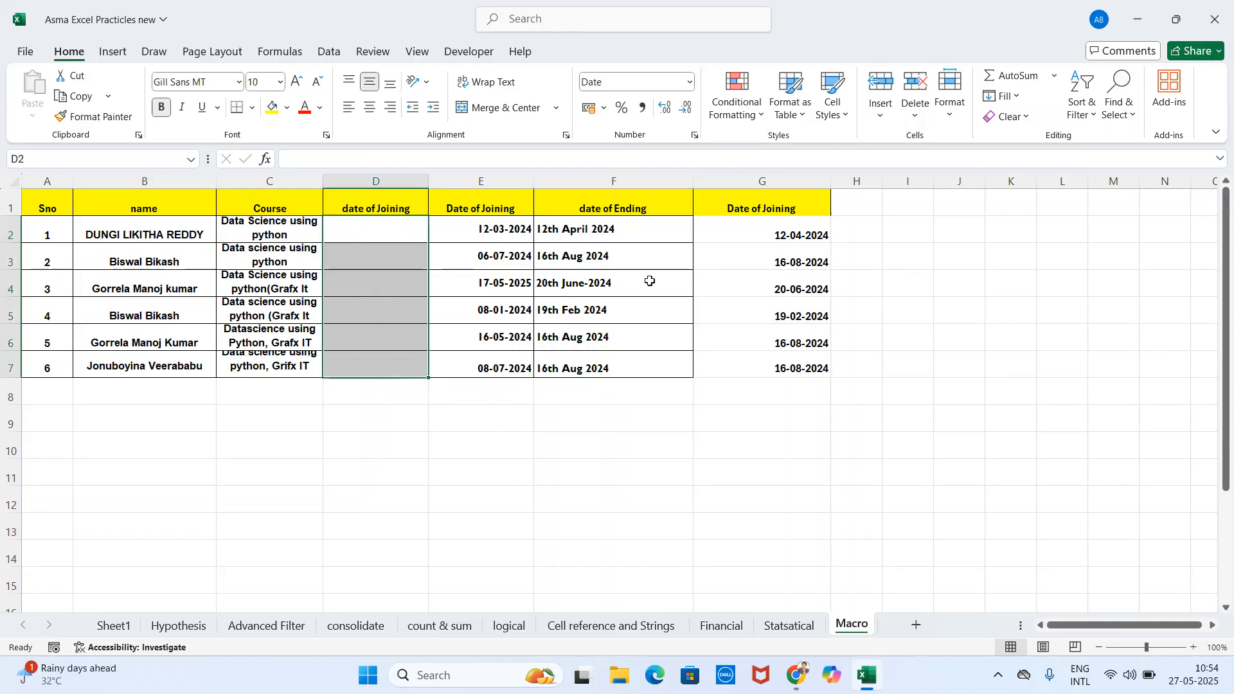
left_click_drag(609, 226, 613, 363)
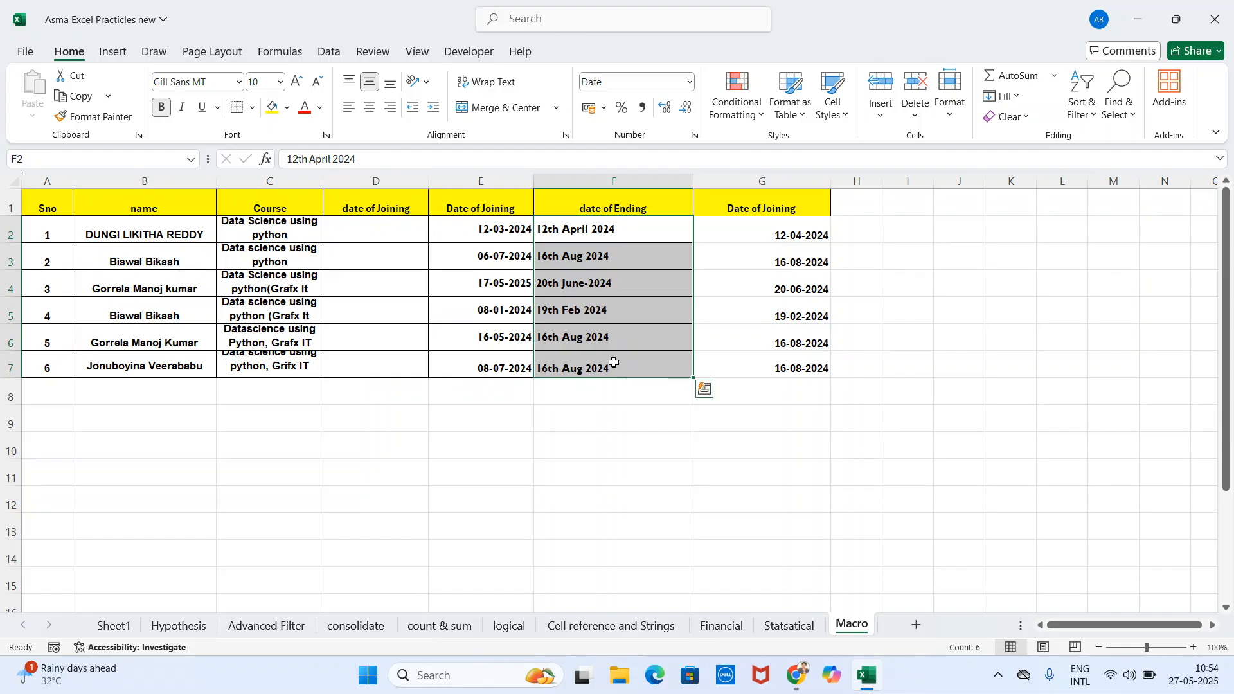
key("Delete")
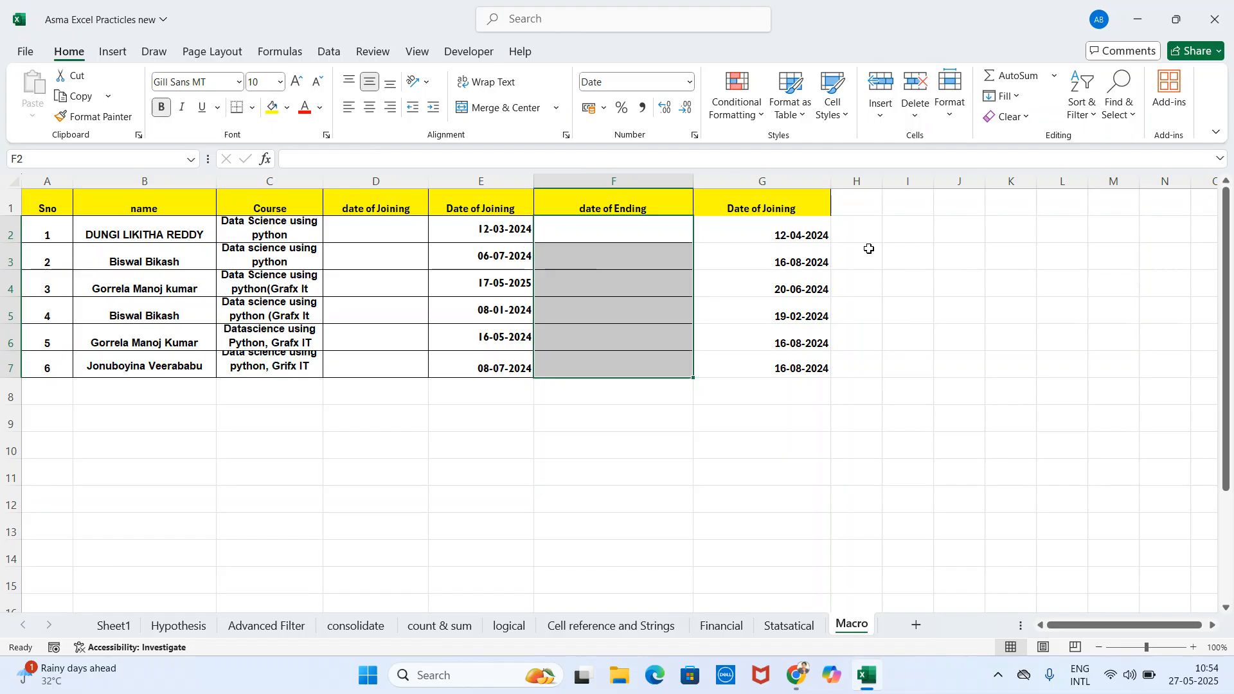
left_click(406, 237)
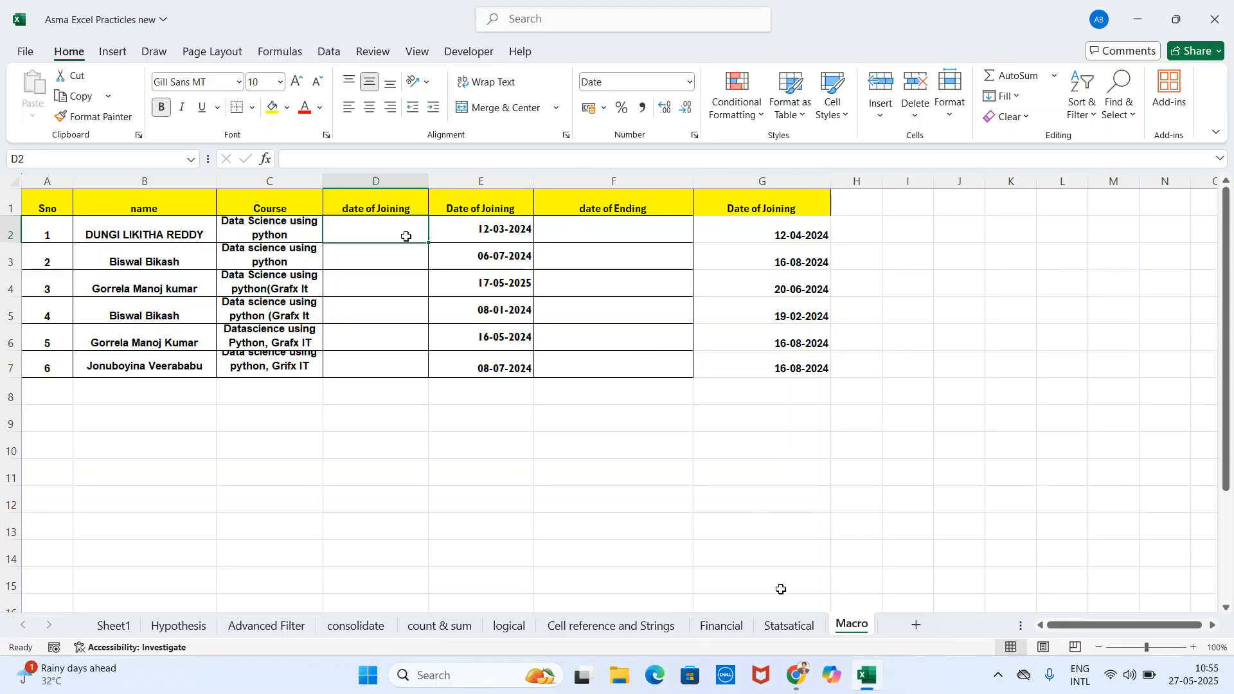
Remove the Developer tab from the ribbon through the Excel ribbon customization options.
left_click(468, 55)
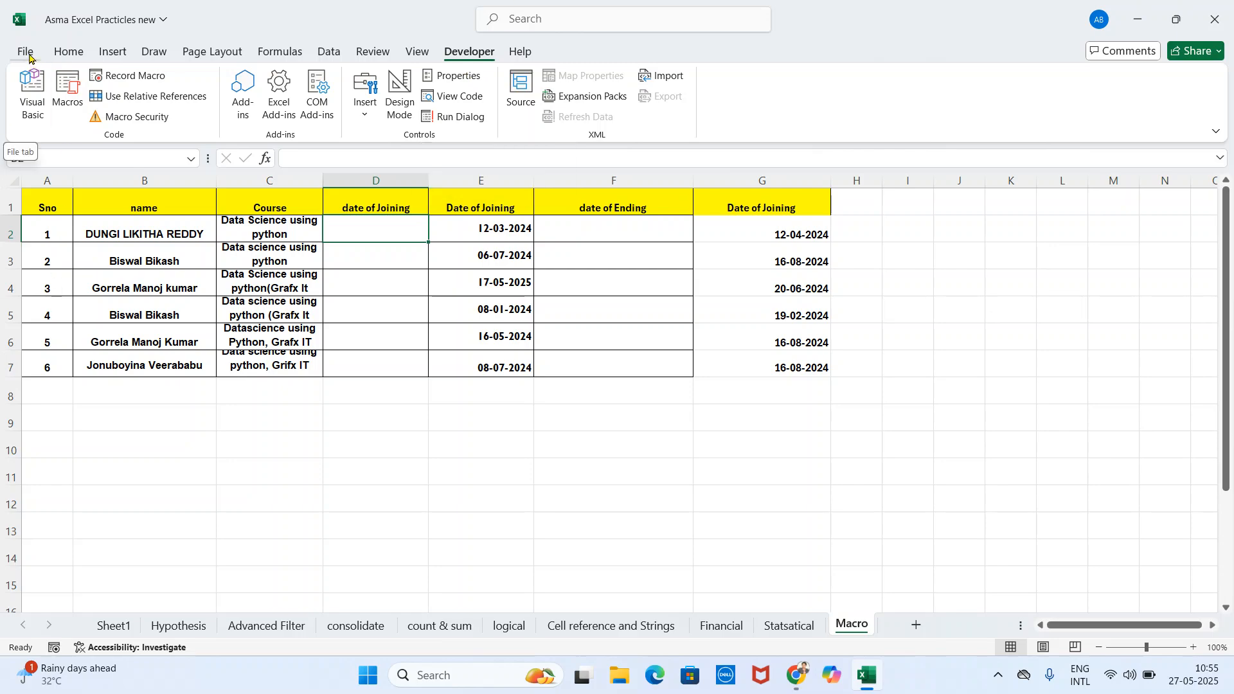
left_click(28, 57)
left_click(45, 629)
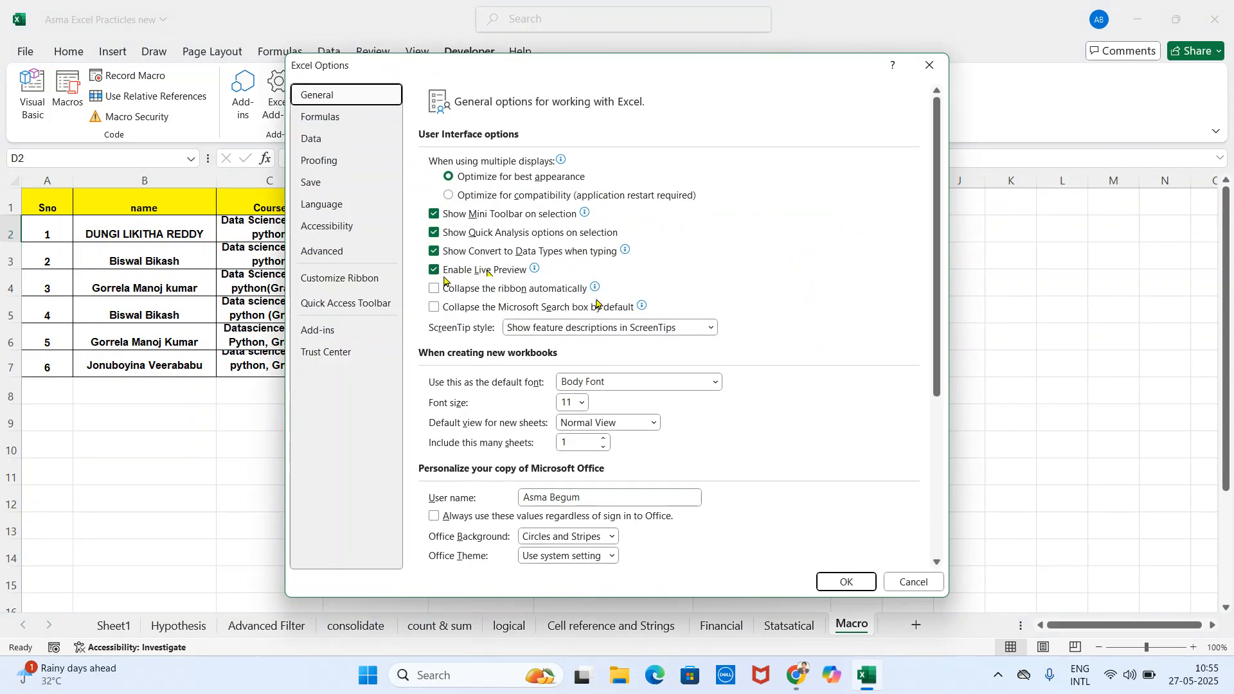
left_click(349, 313)
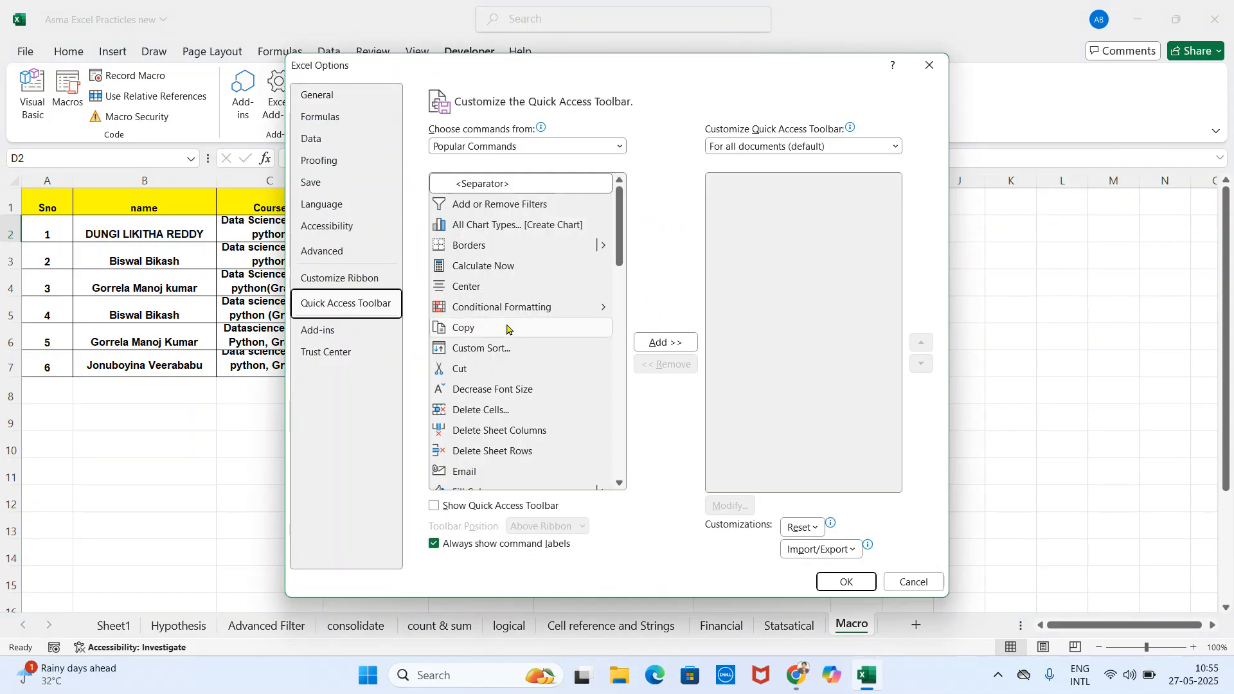
left_click(315, 283)
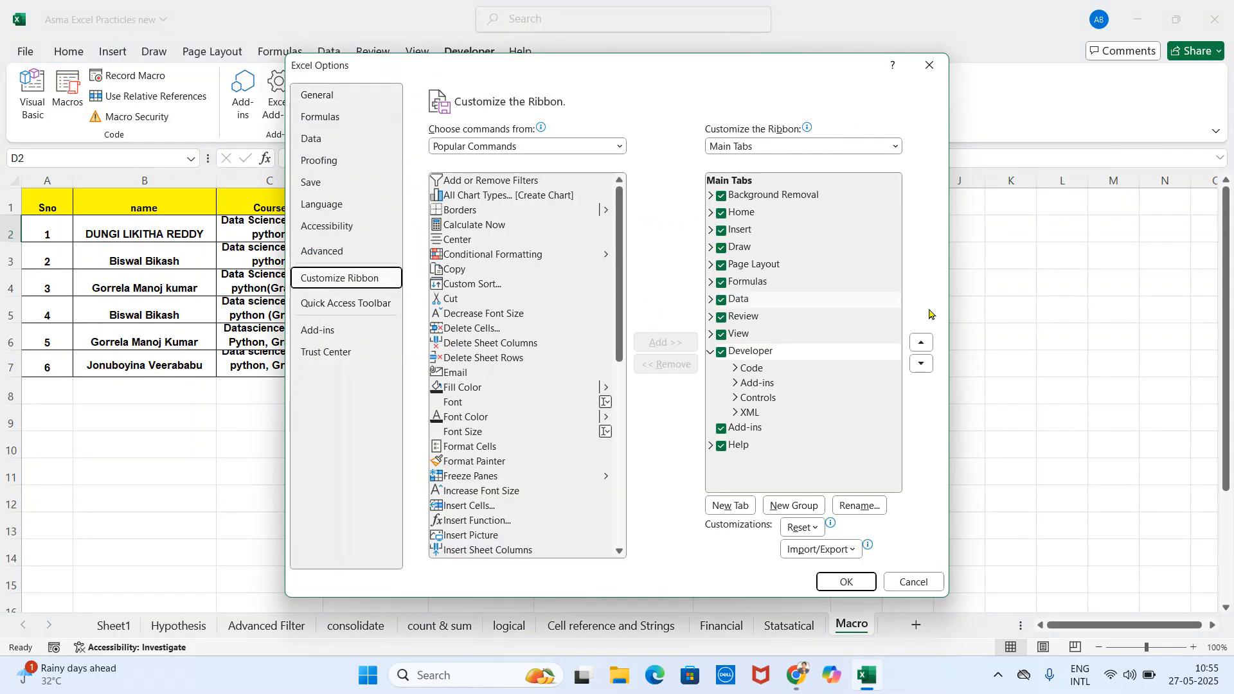
left_click(723, 354)
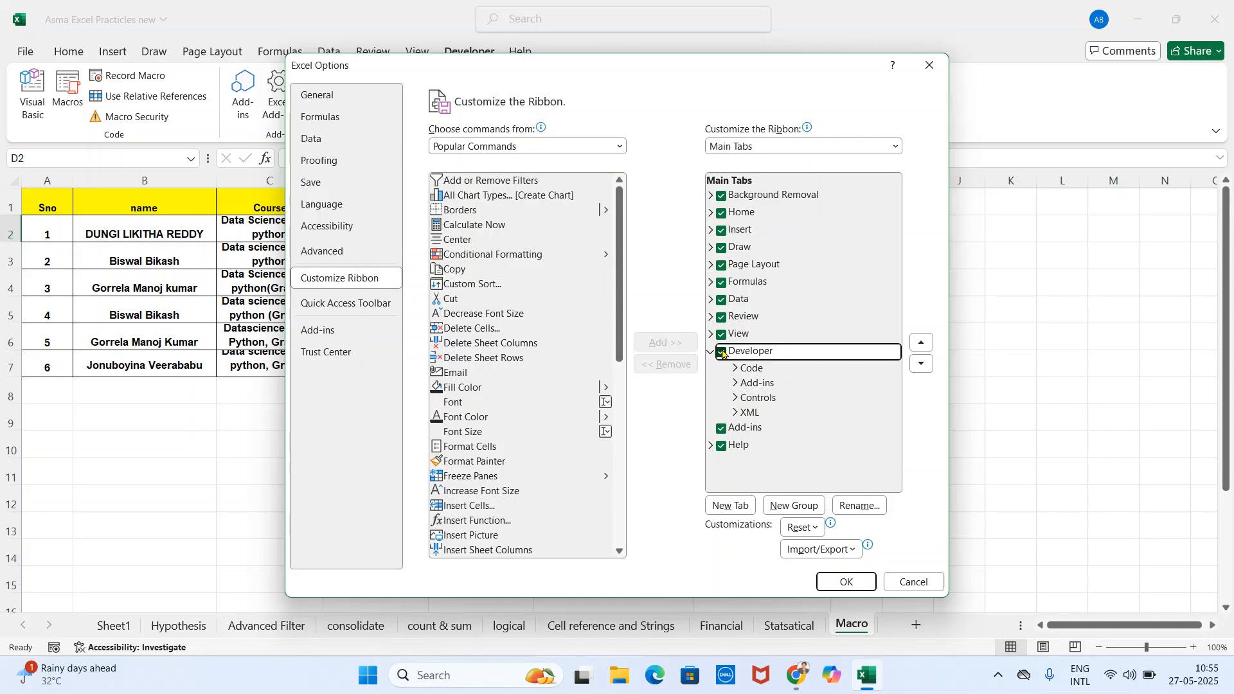
left_click(722, 353)
left_click(722, 353)
left_click(849, 581)
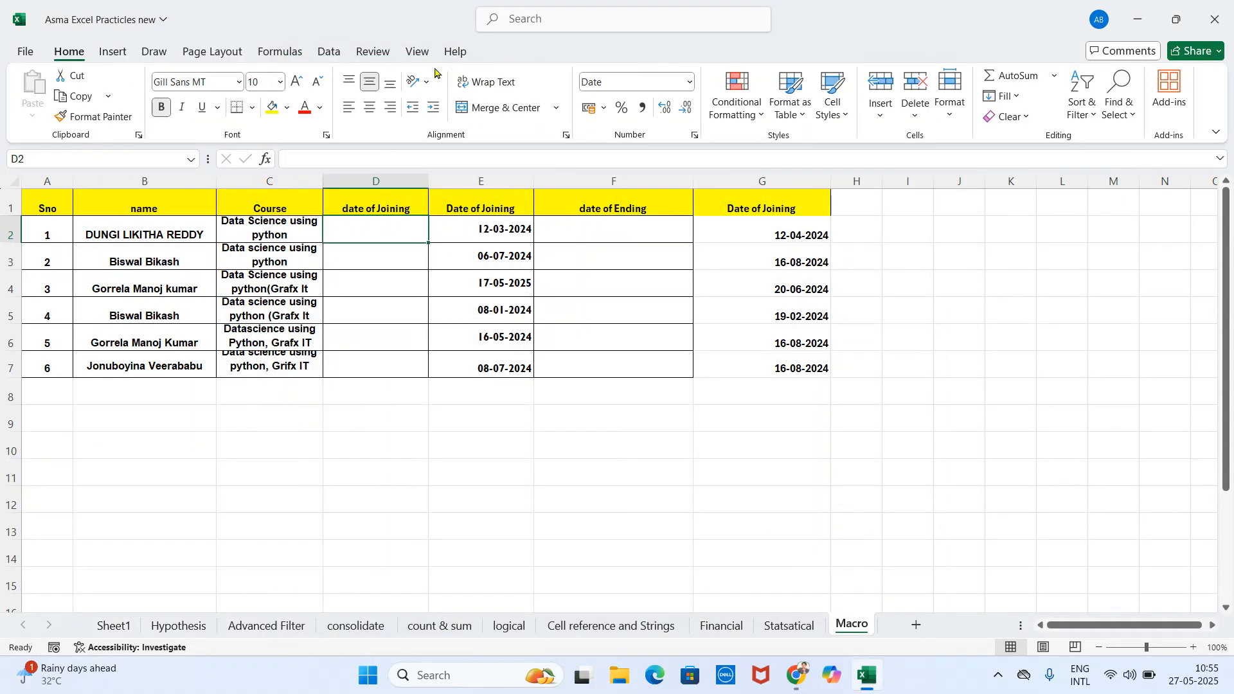
Enable the Developer tab among the main tabs in the Excel ribbon customization options.
left_click(25, 51)
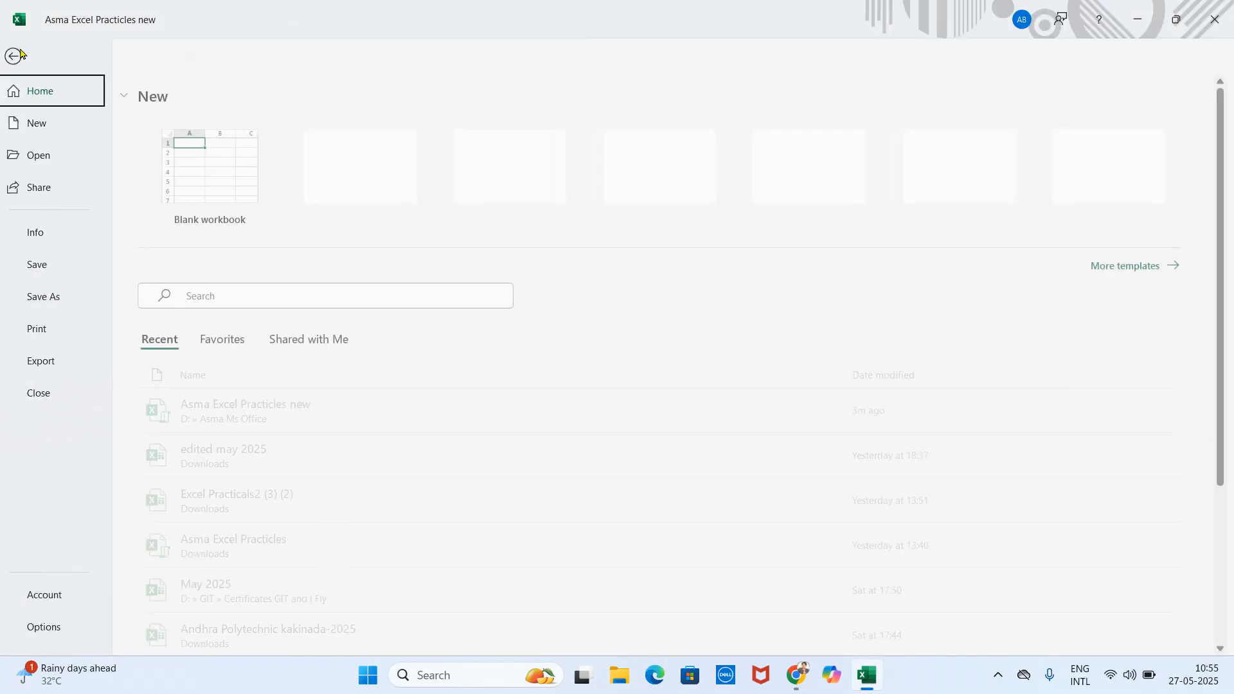
left_click(40, 627)
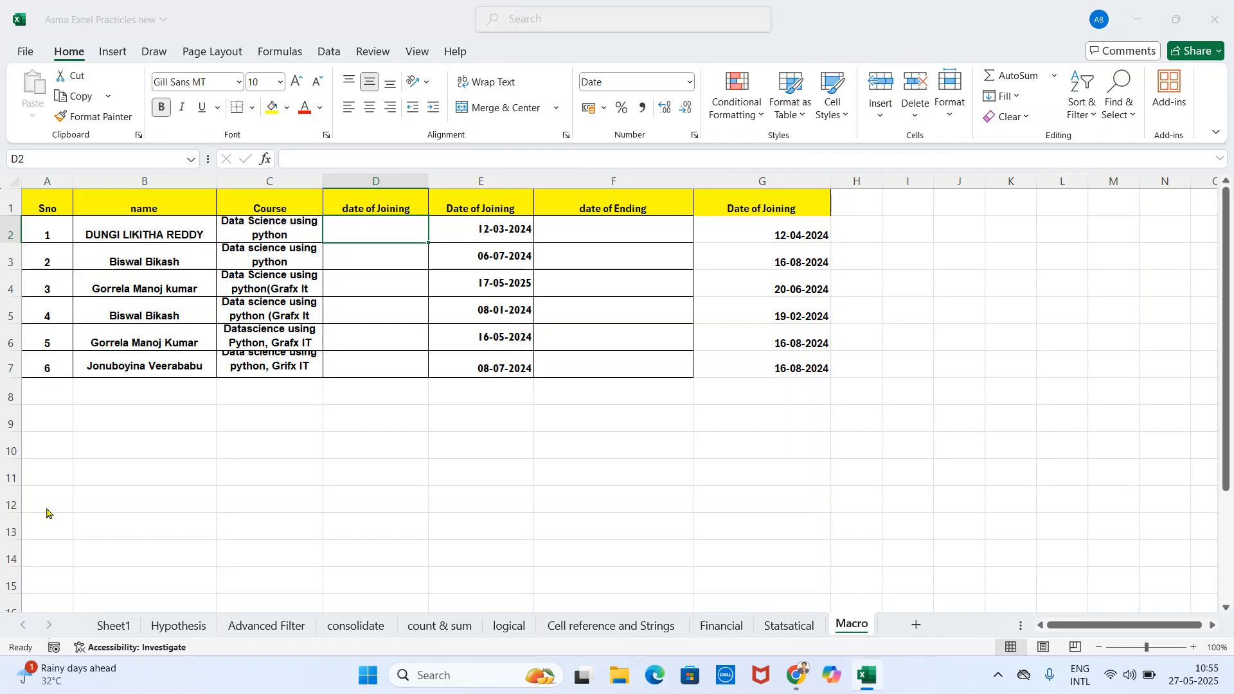
left_click(331, 305)
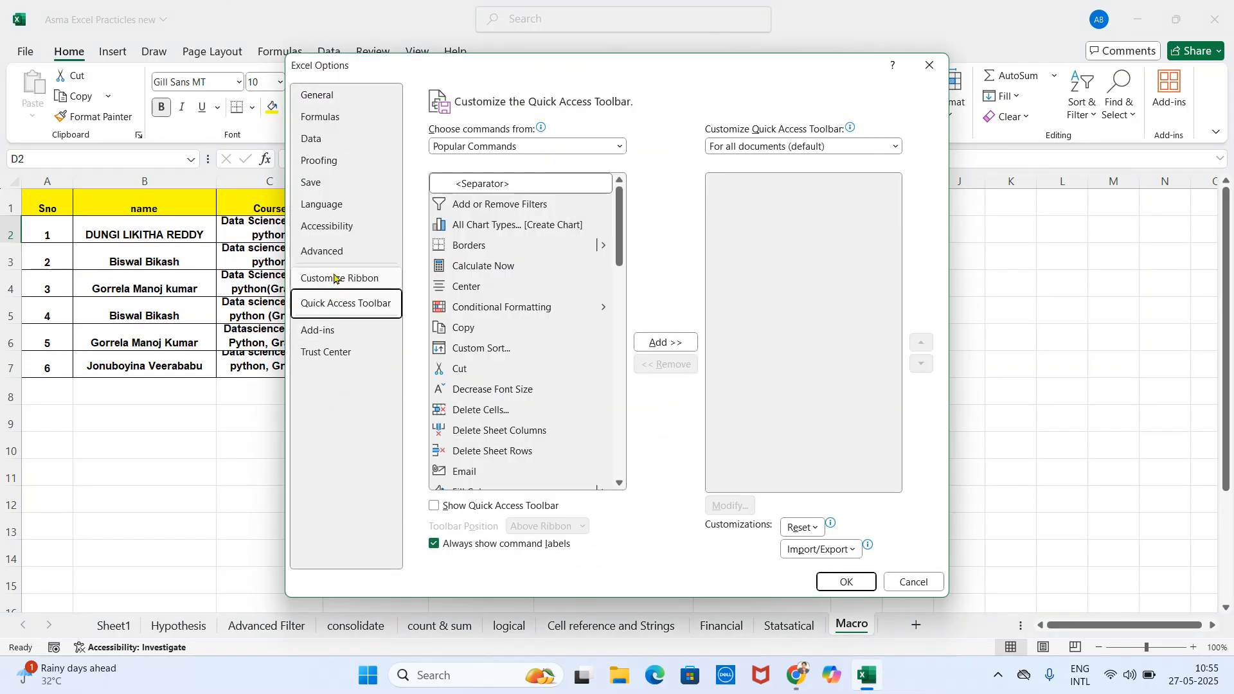
left_click(335, 278)
scroll(758, 358, "down", 1)
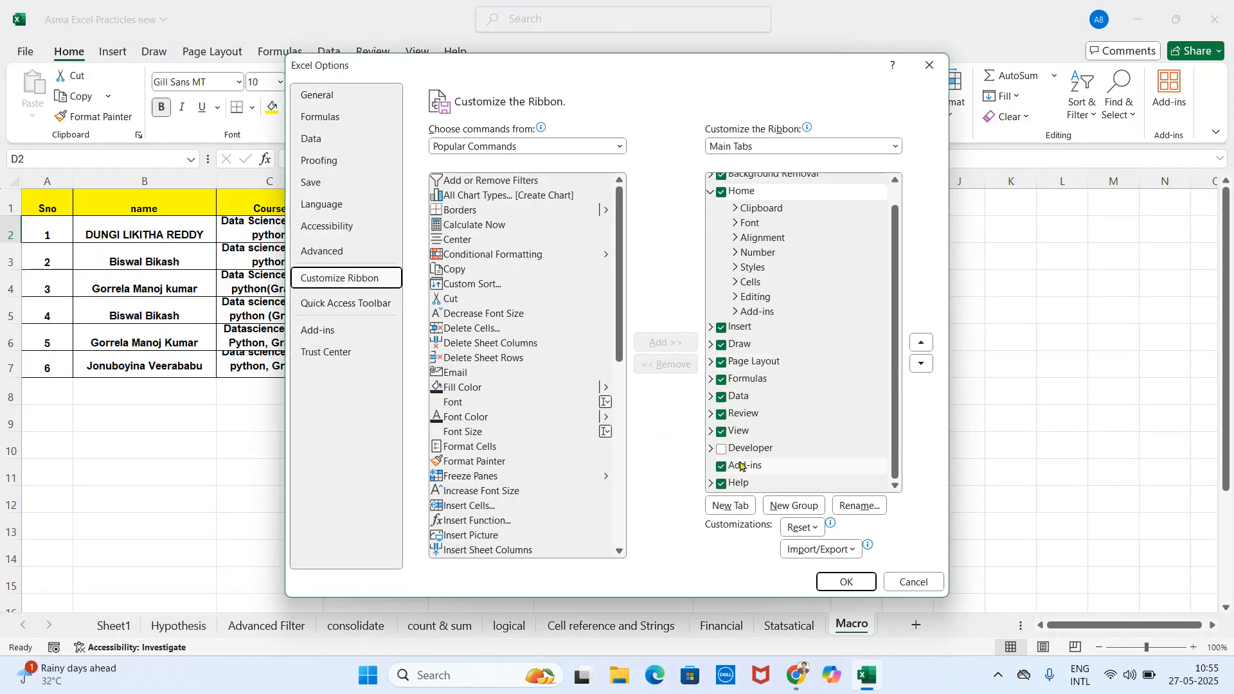
left_click(731, 454)
left_click(722, 449)
left_click(828, 582)
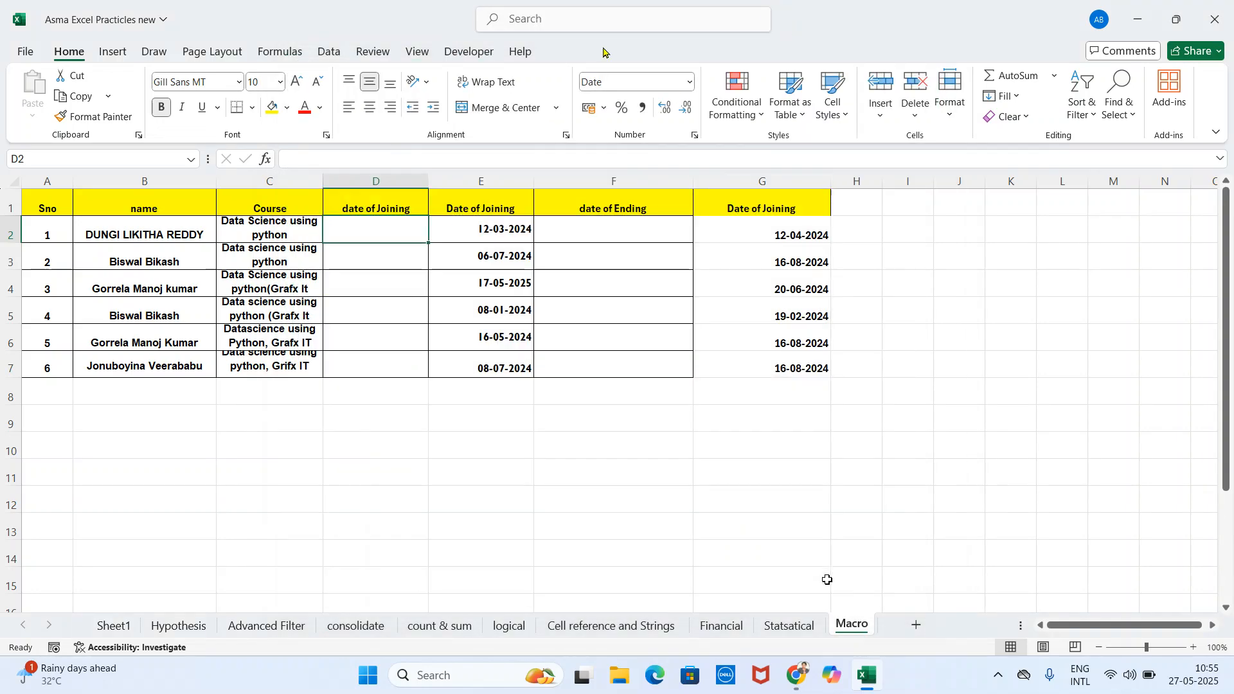
Start recording a macro named certificates, stored in This Workbook.
left_click(462, 53)
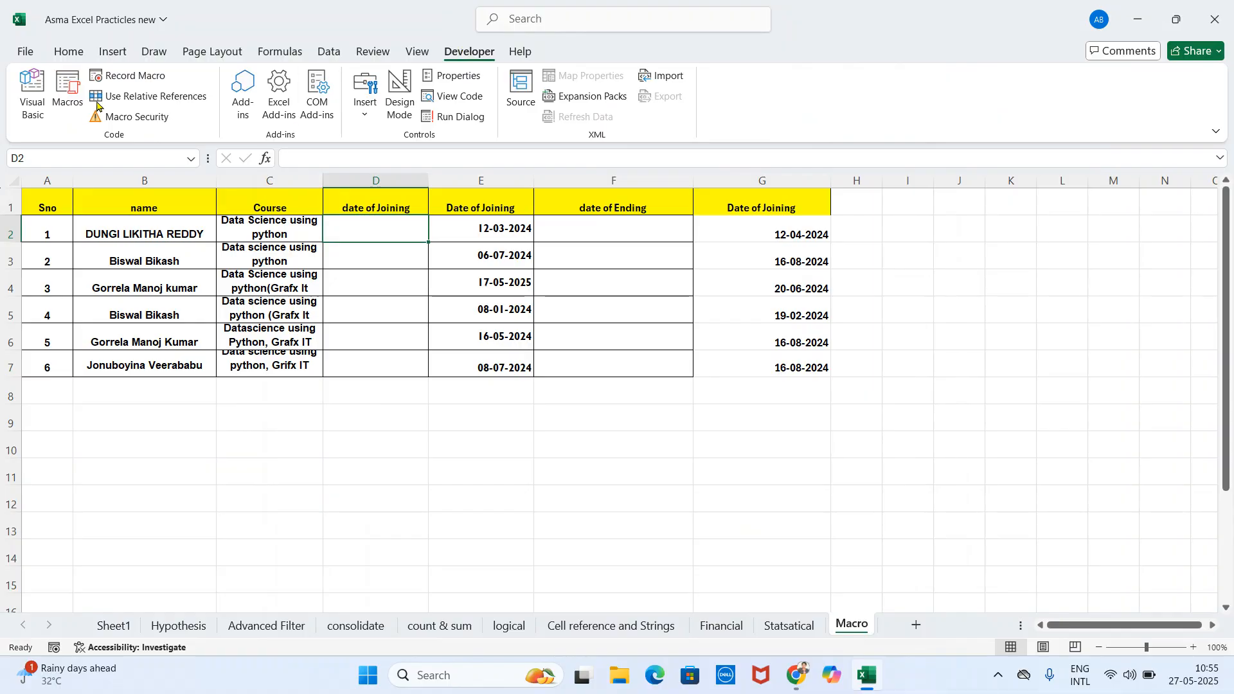
left_click(152, 77)
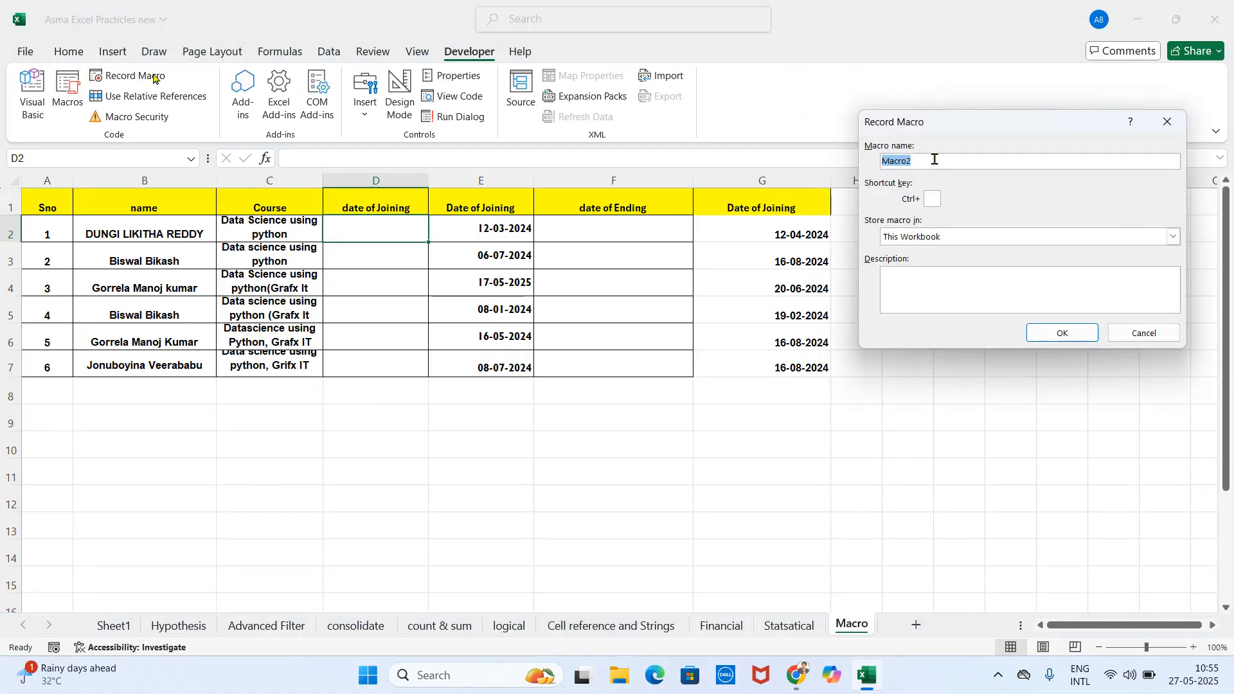
key("BackSpace")
type("certificates")
left_click(1173, 237)
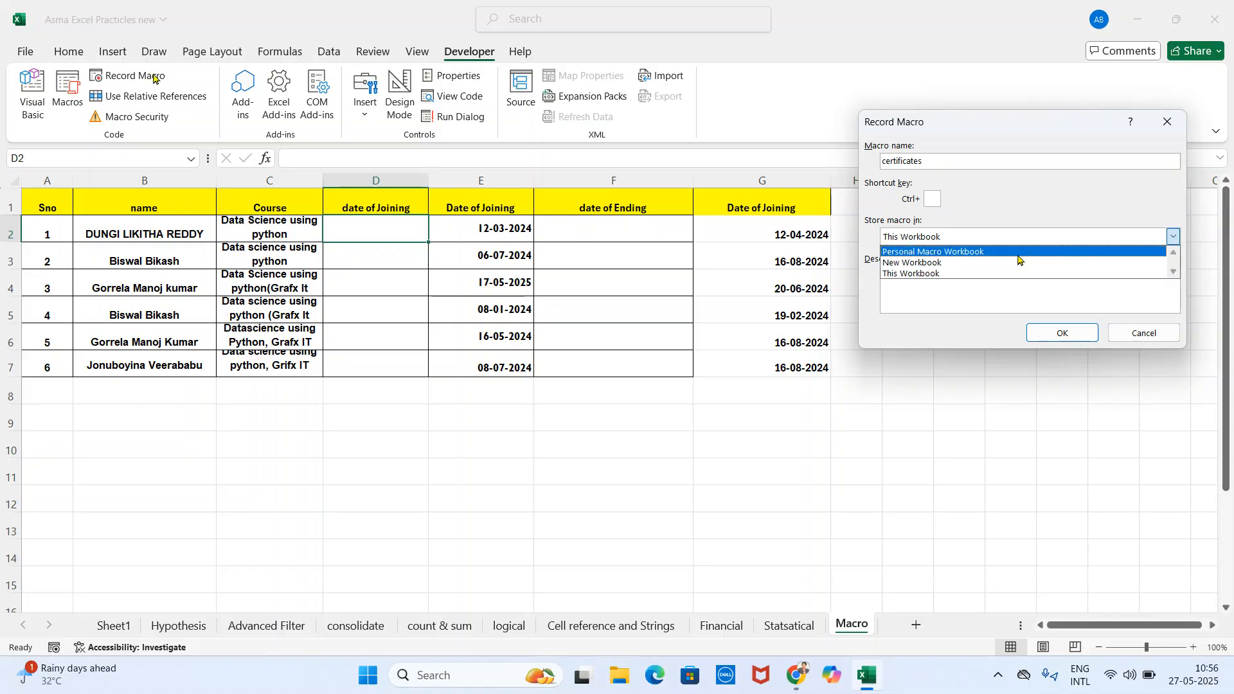
left_click(952, 273)
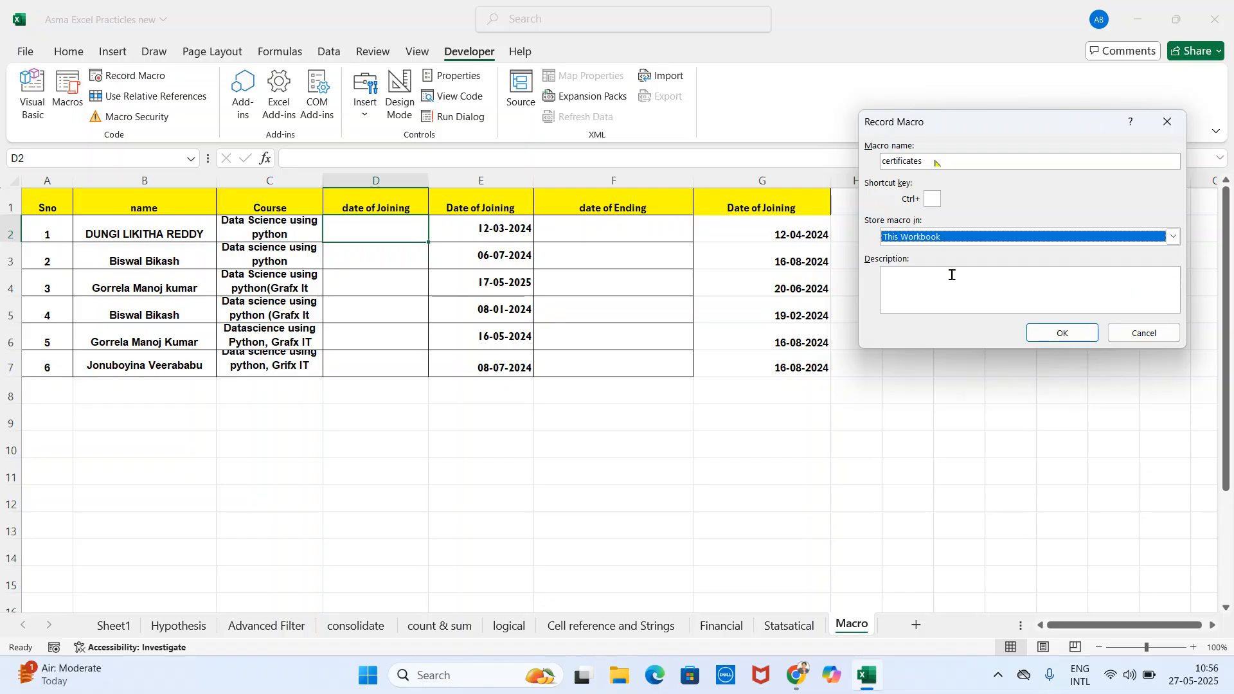
left_click(1047, 334)
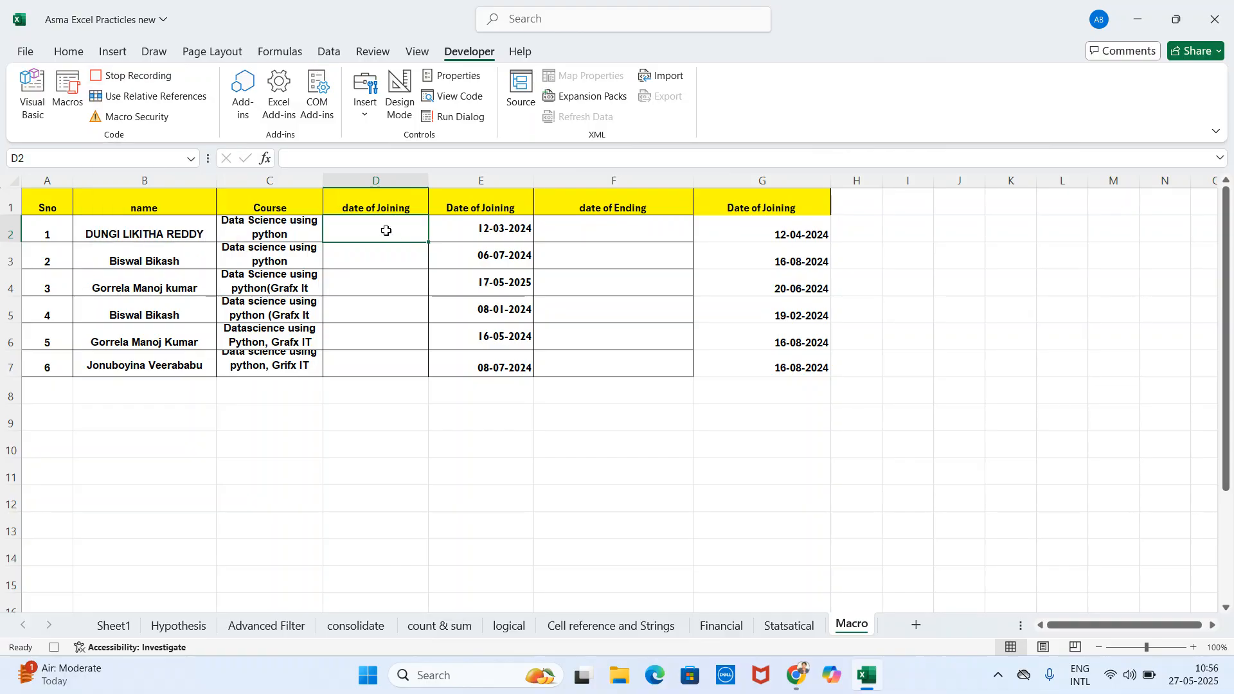
Enter 12th March 2024 as the date of joining in cell D2.
type("12th")
key("BackSpace")
key("BackSpace")
type("th March")
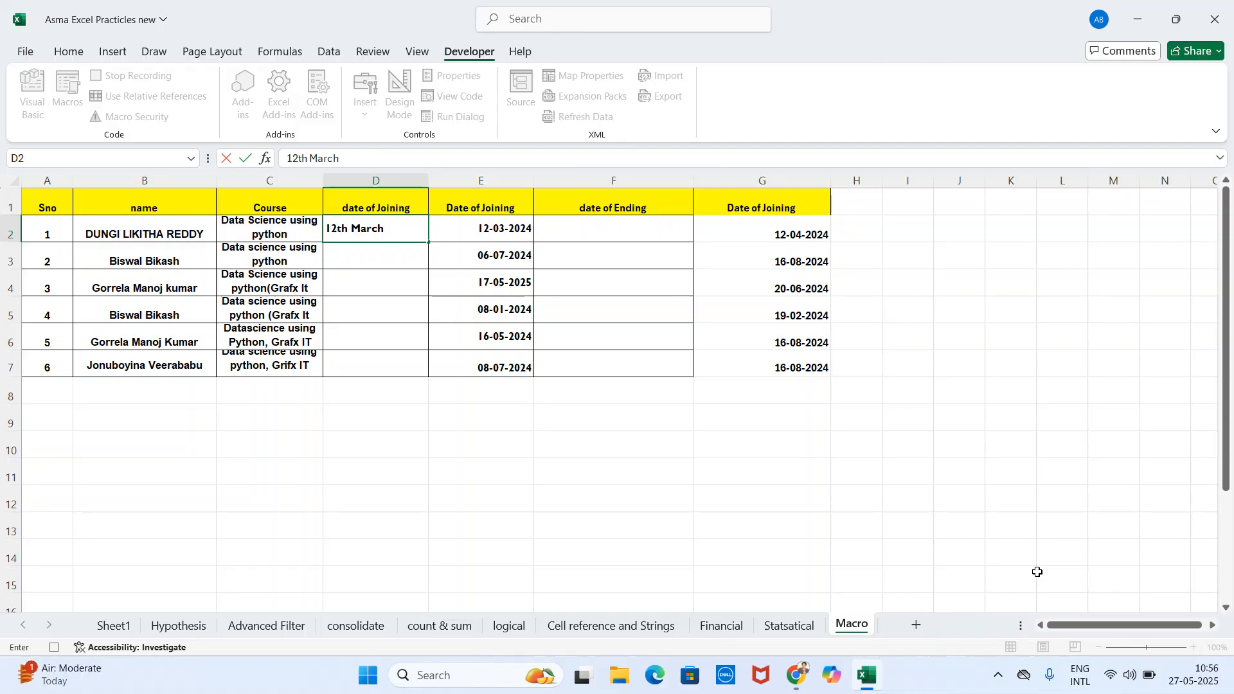
type(" 2024")
key("Return")
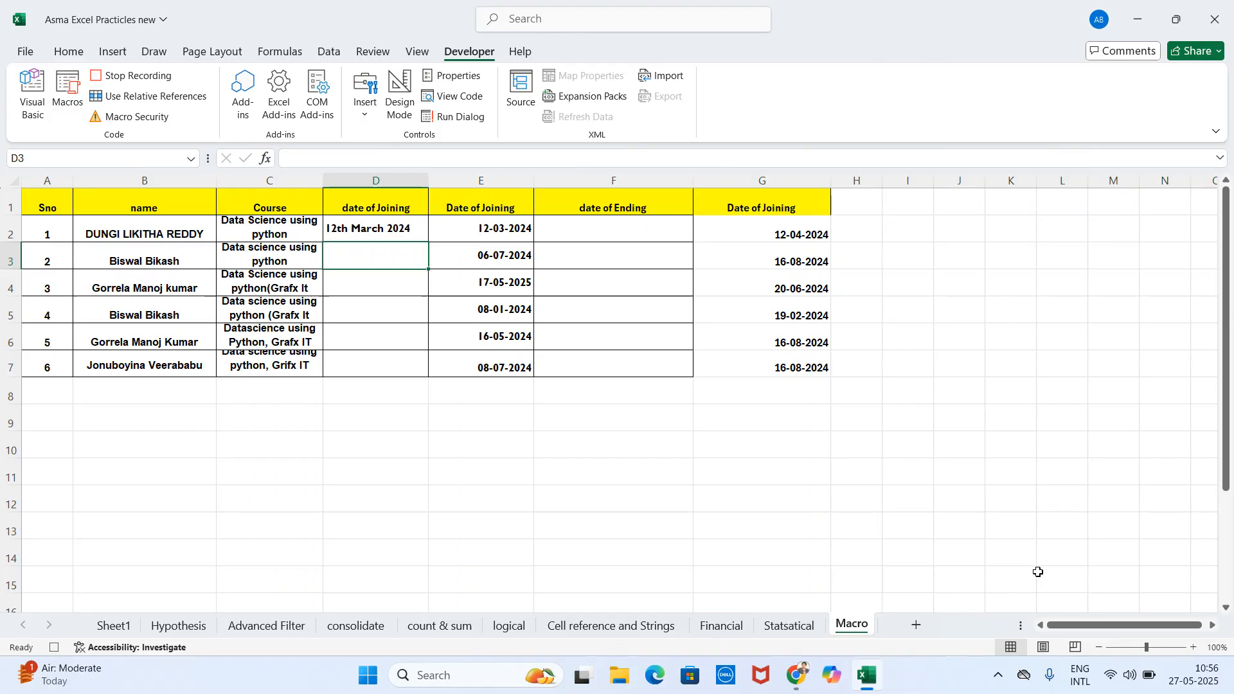
Enter the joining dates 6th July 2024 in D3 and 17th May 2025 in D4.
type("6th Jul")
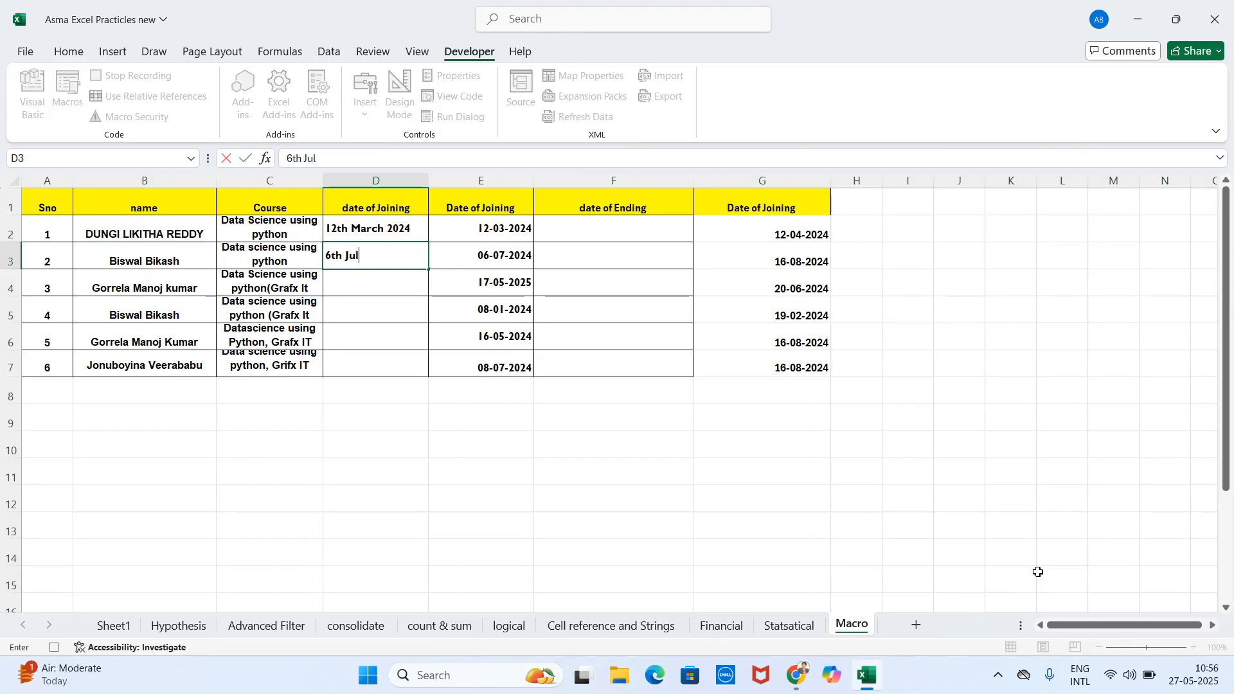
type("y 2024")
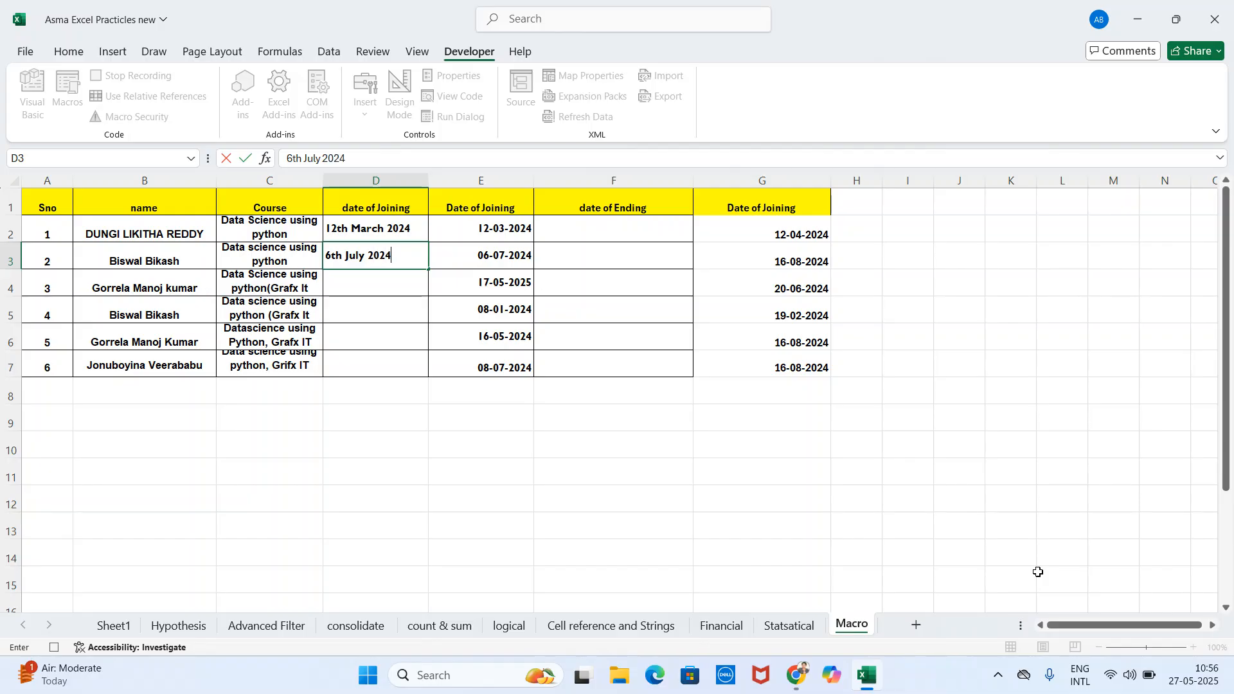
key("Return")
type("17th ")
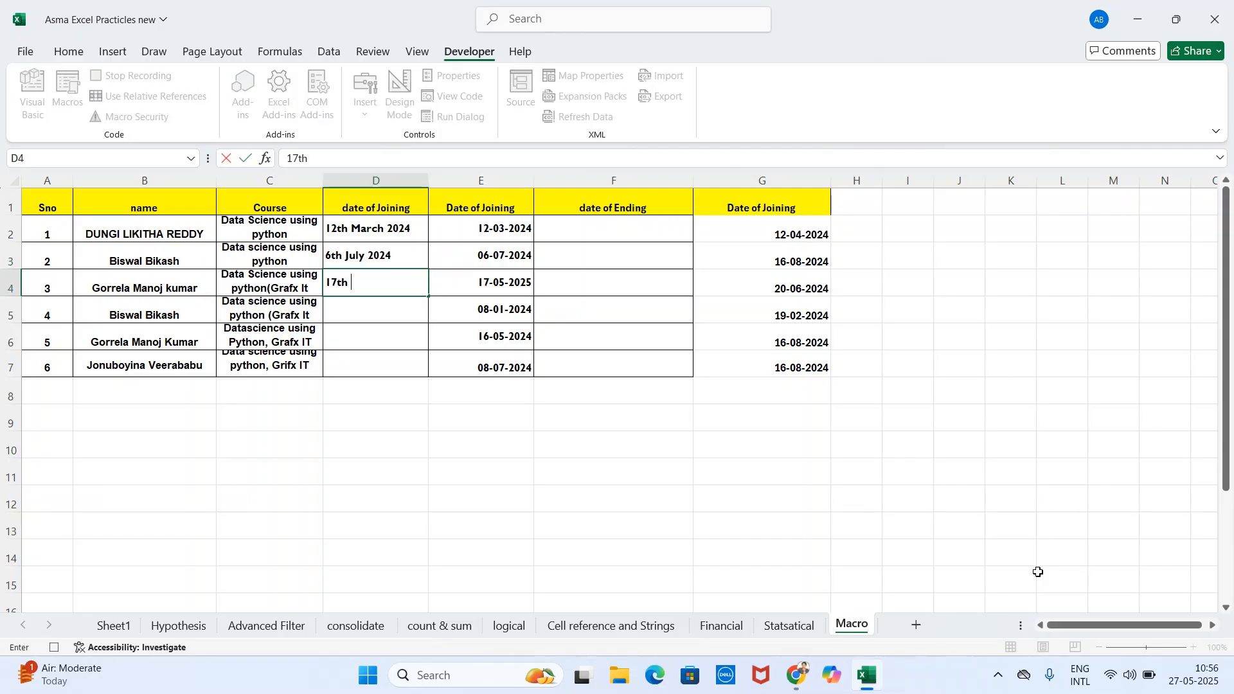
type("May 2025")
key("Return")
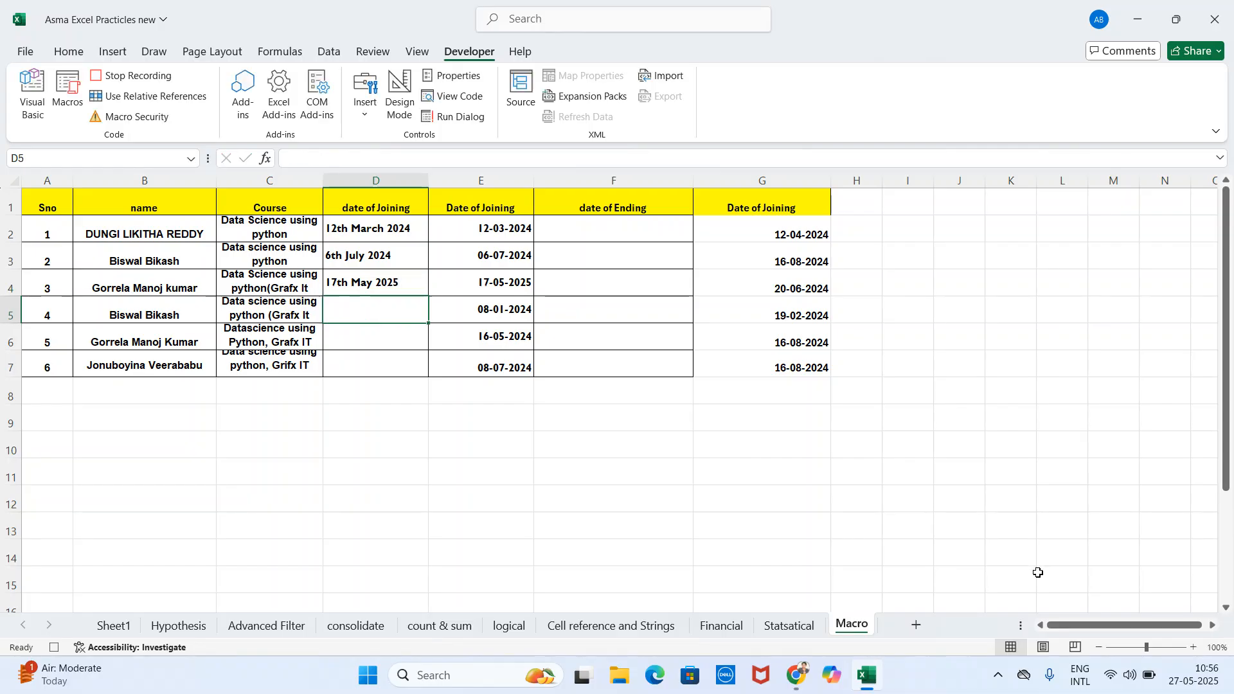
Enter the joining dates 8th Jan 2024 in D5 and 16th May 2024 in D6.
type("8th")
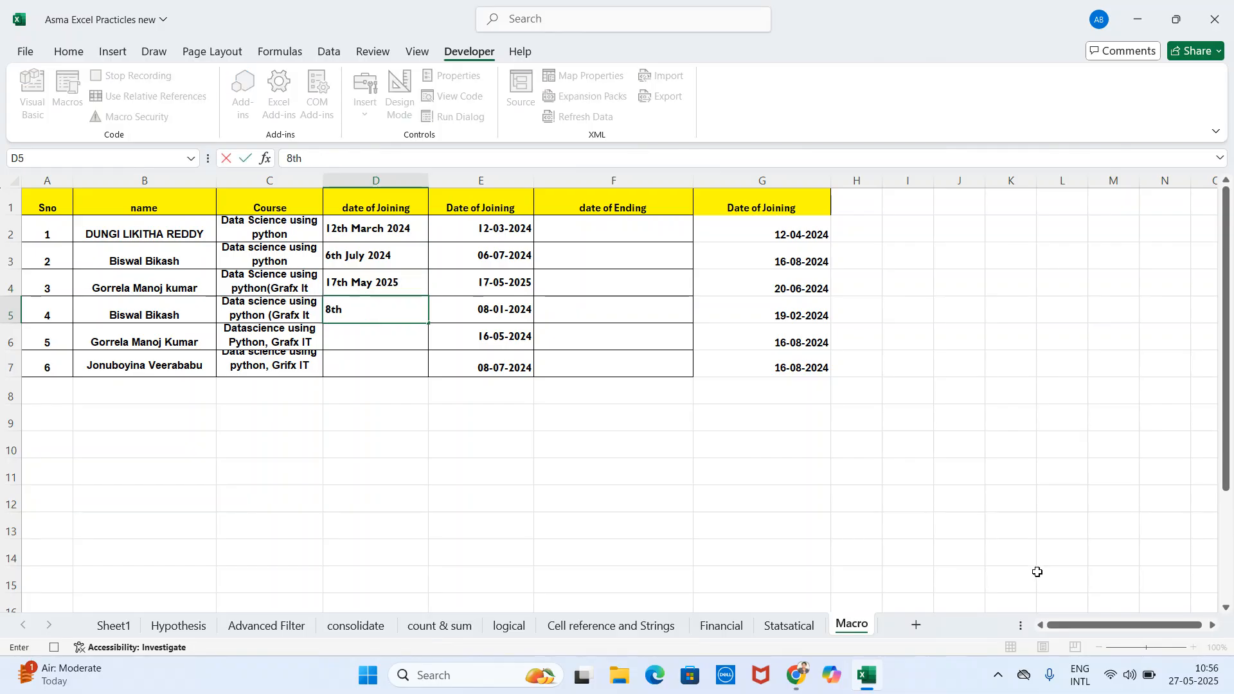
type(" Jan 2024")
key("Return")
type("16th May")
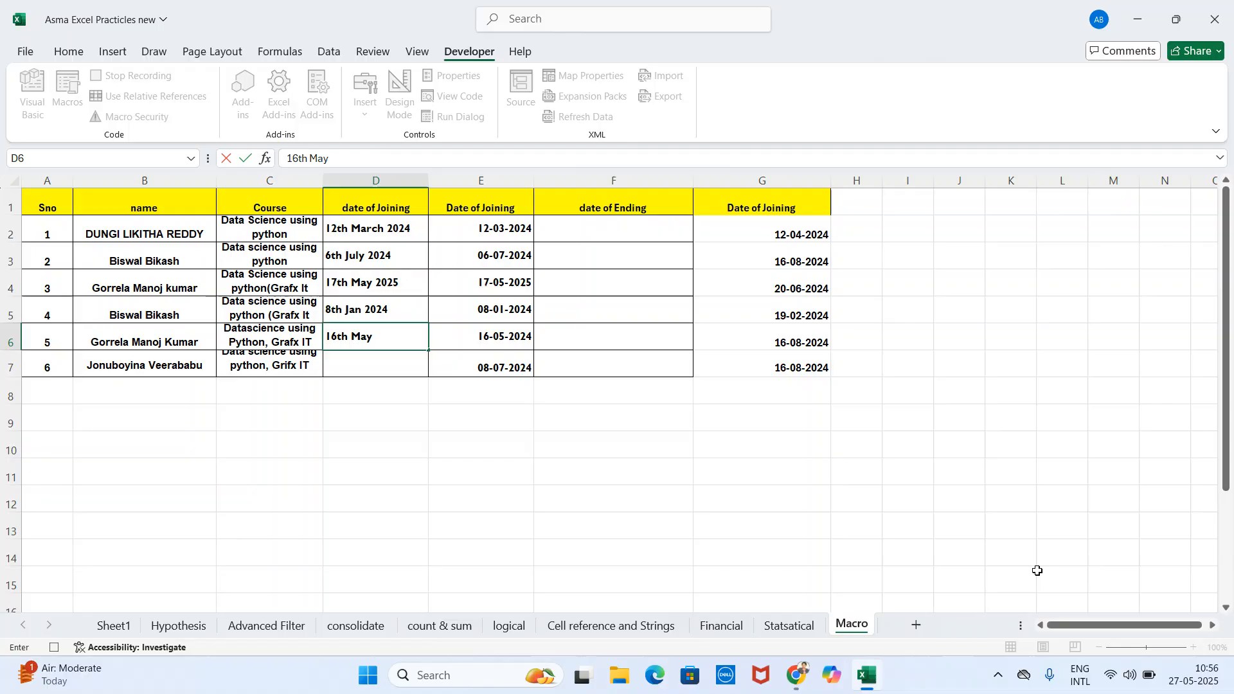
type(" 2024")
key("Return")
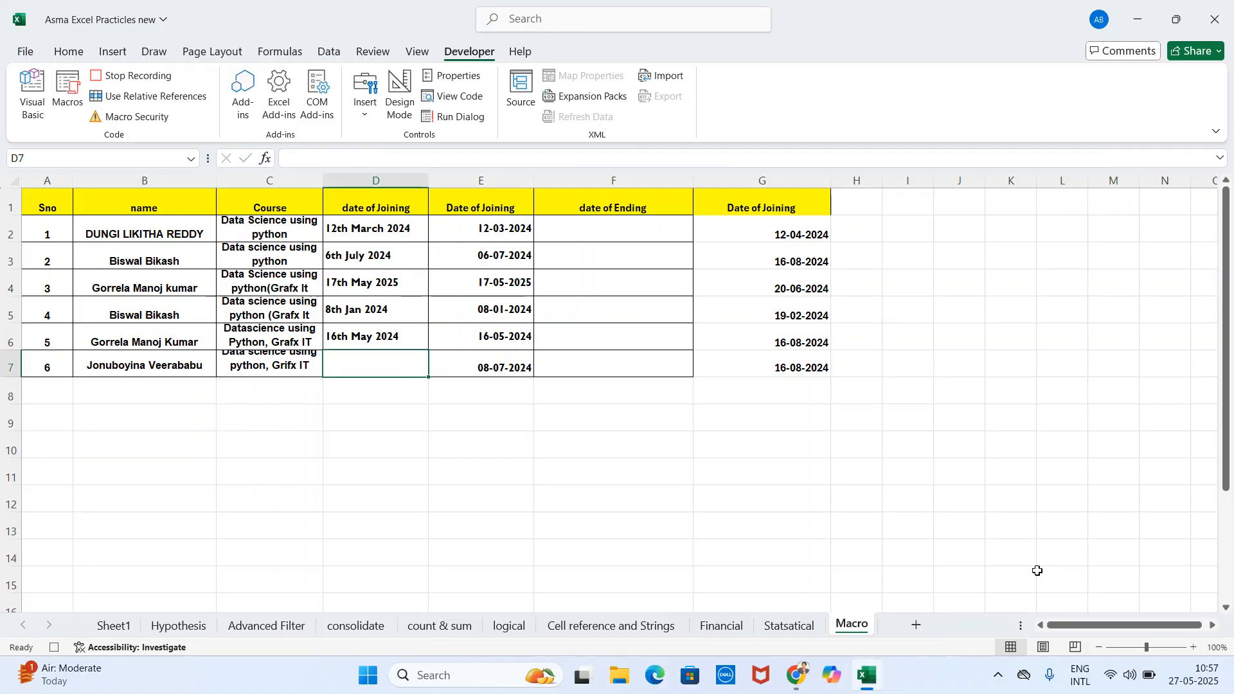
Enter the joining date 8th July 2024 in D7 and the ending date 12th April 2024 in F2.
type("8th July")
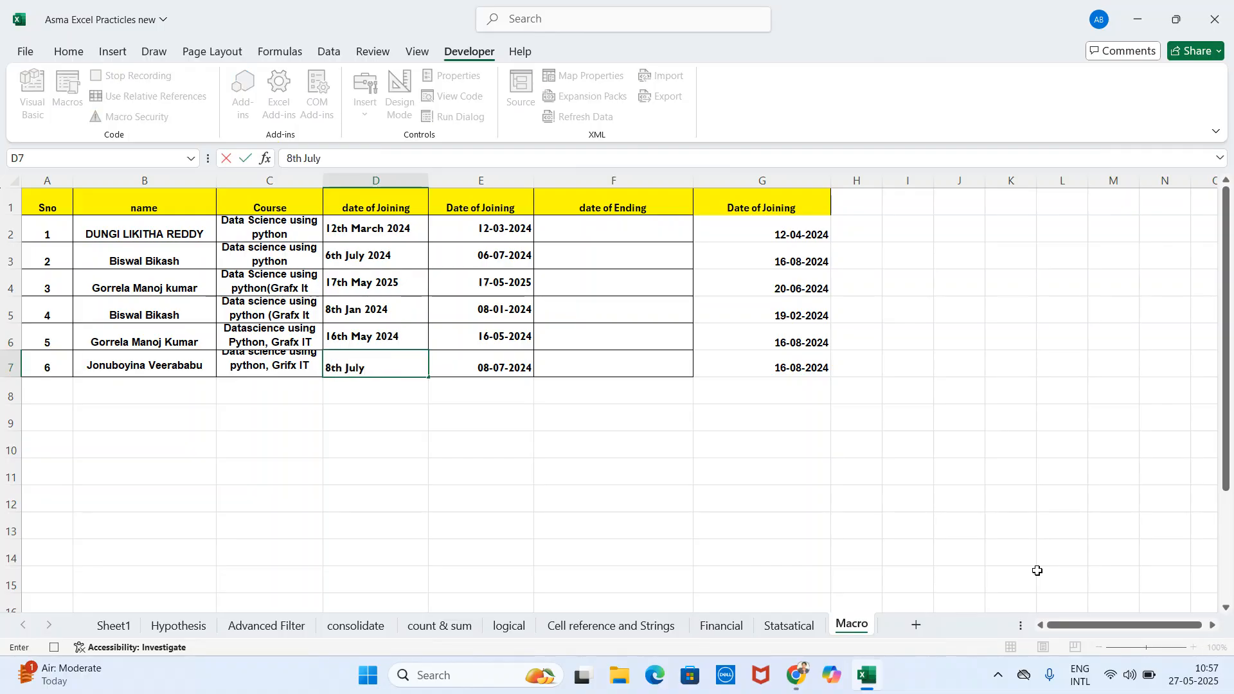
type(" 2024")
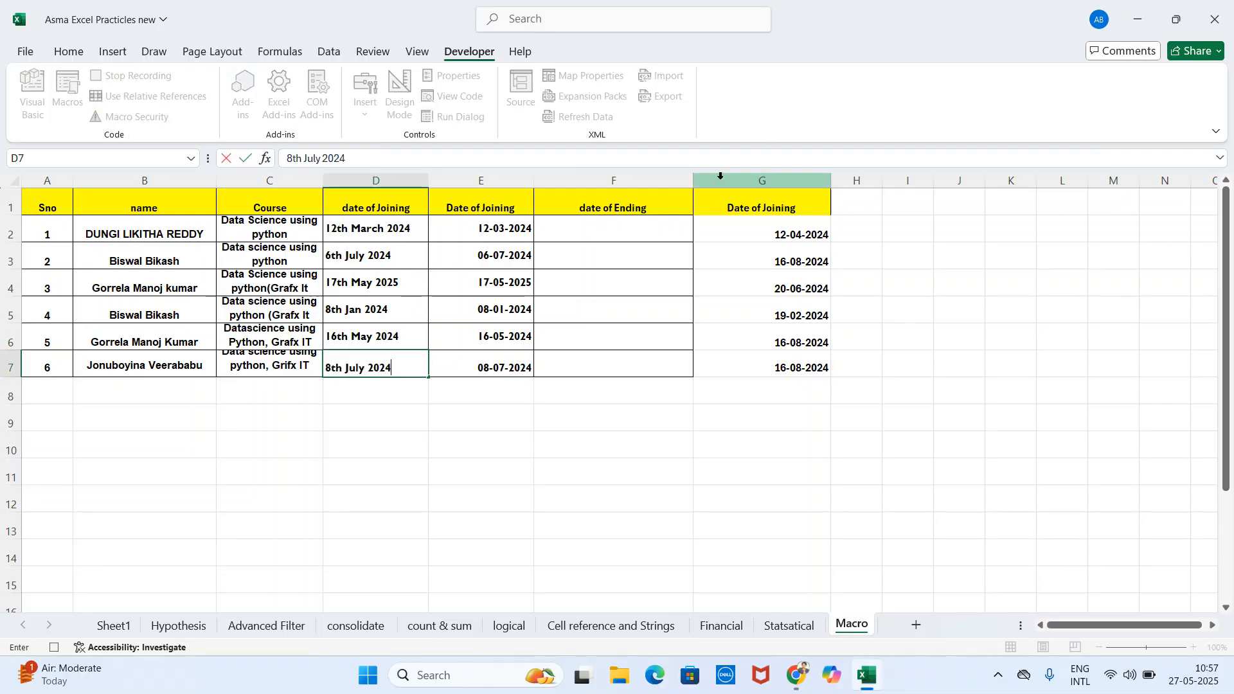
left_click(631, 232)
type("12")
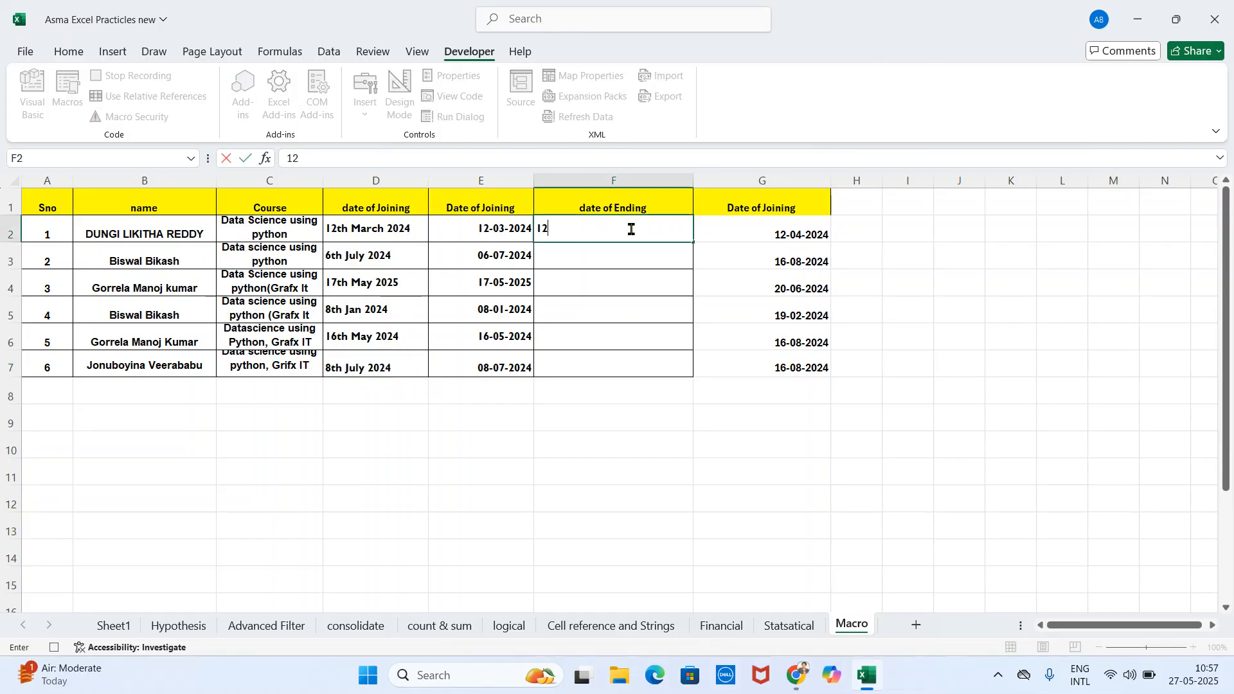
type("th April 2024")
key("Return")
Enter the ending dates 16th Aug 2024 in F3 and 20th June 2024 in F4.
type("1")
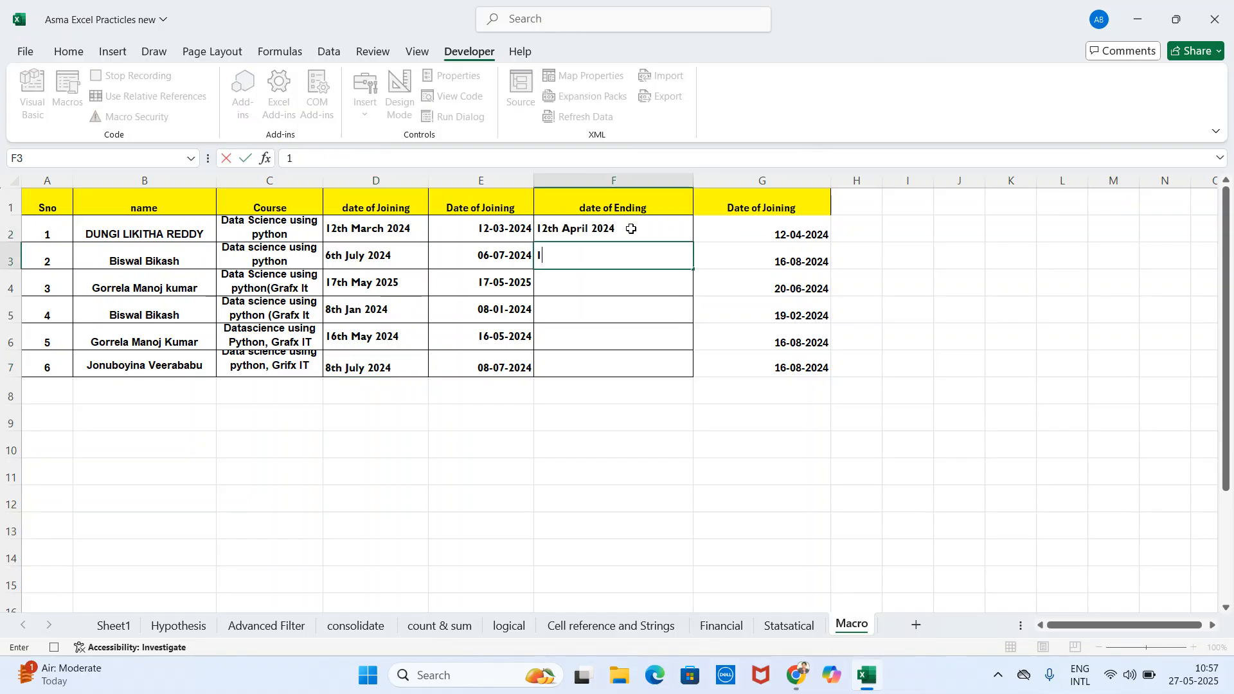
type("6th AUg 2024")
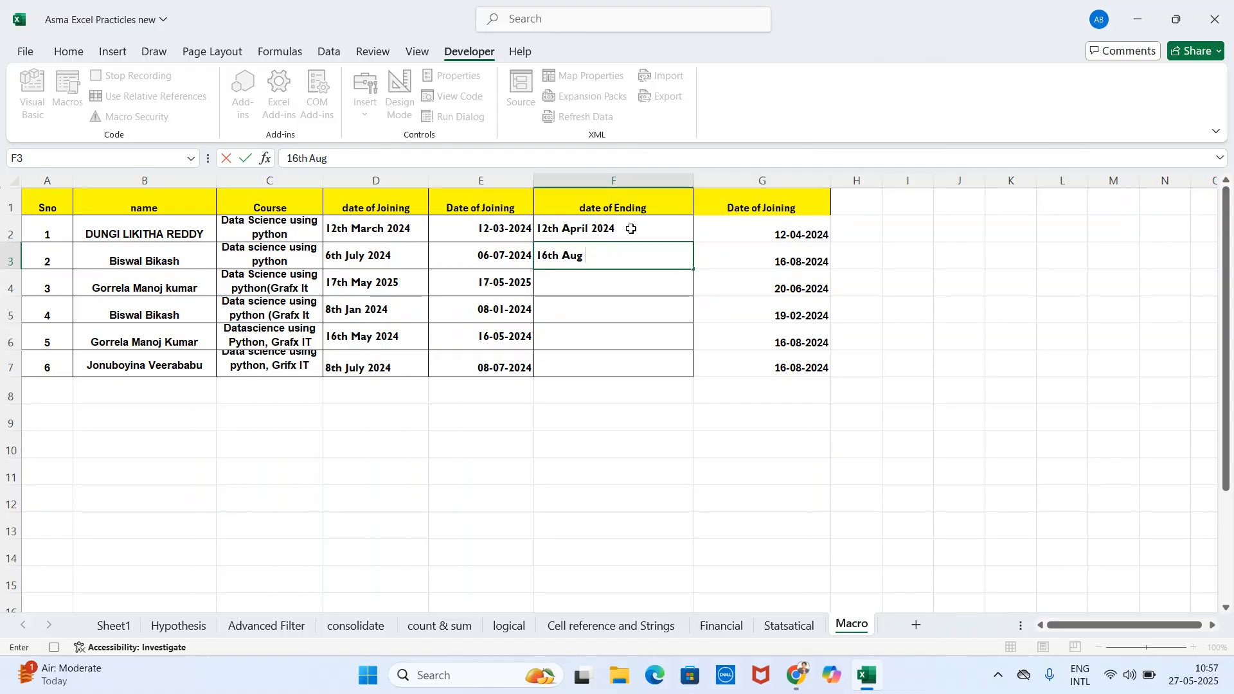
key("Return")
type("20th June")
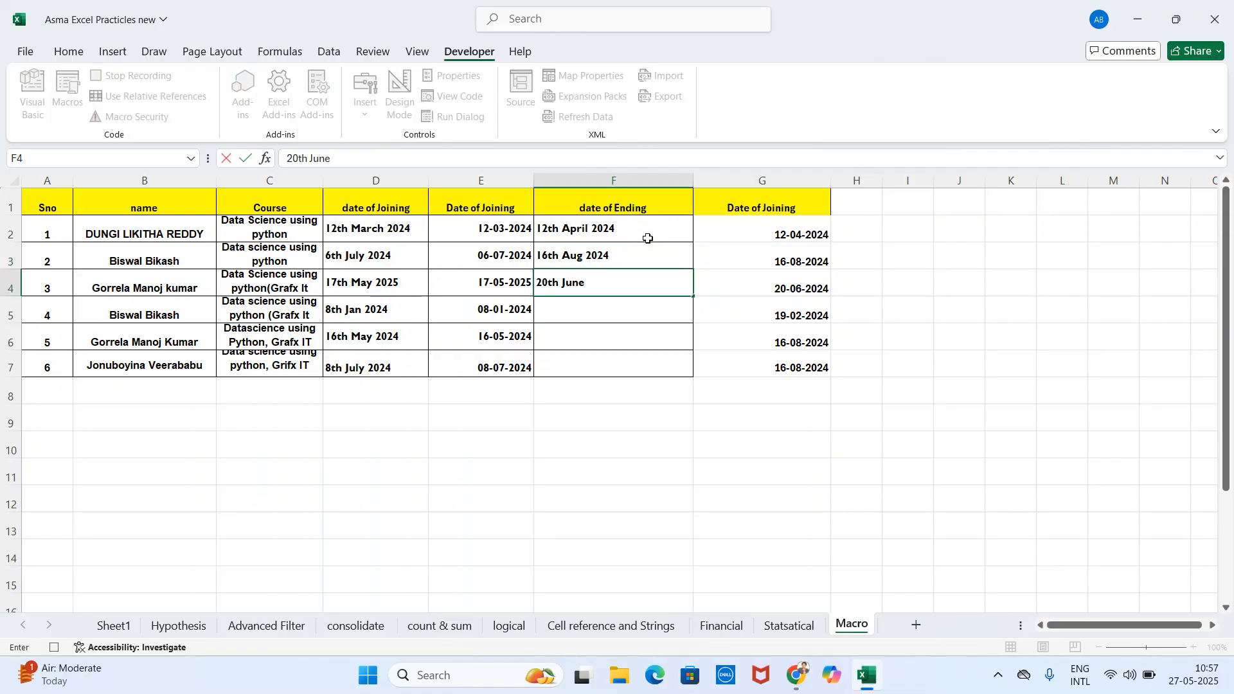
type(" 2024")
key("Return")
Enter the ending dates 19th Feb 2024 in F5 and 16th Aug 2024 in F6.
type("19th Feb")
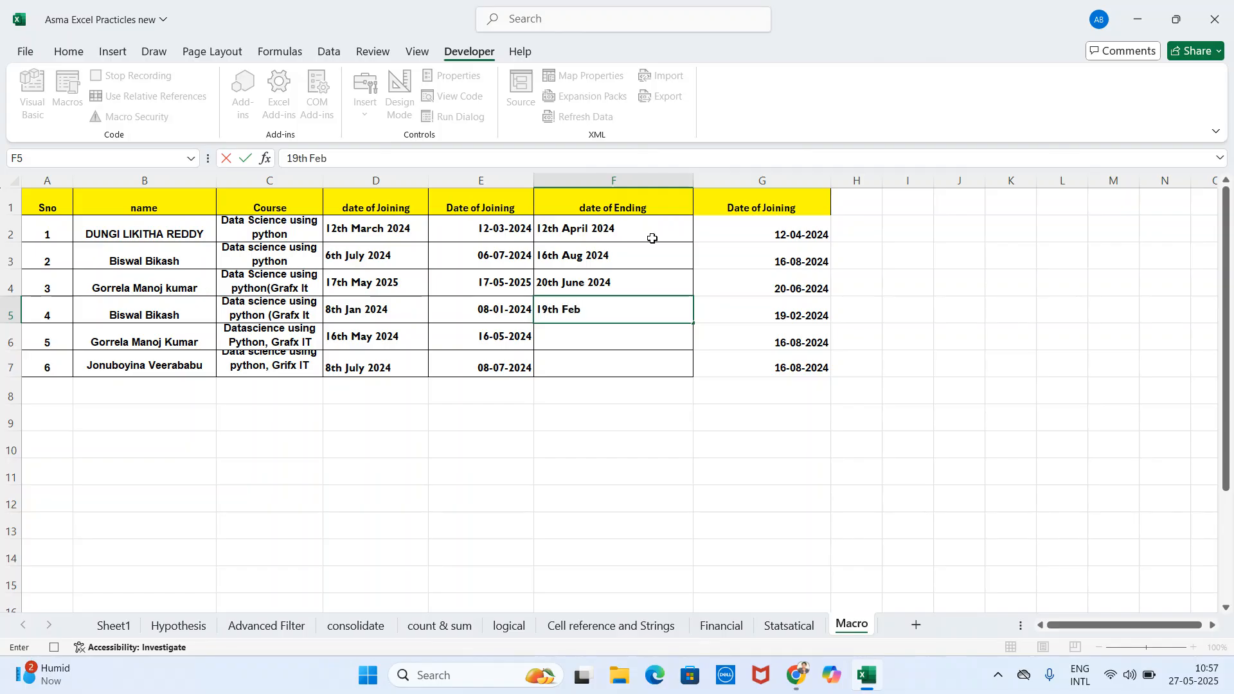
type(" 2024")
key("Return")
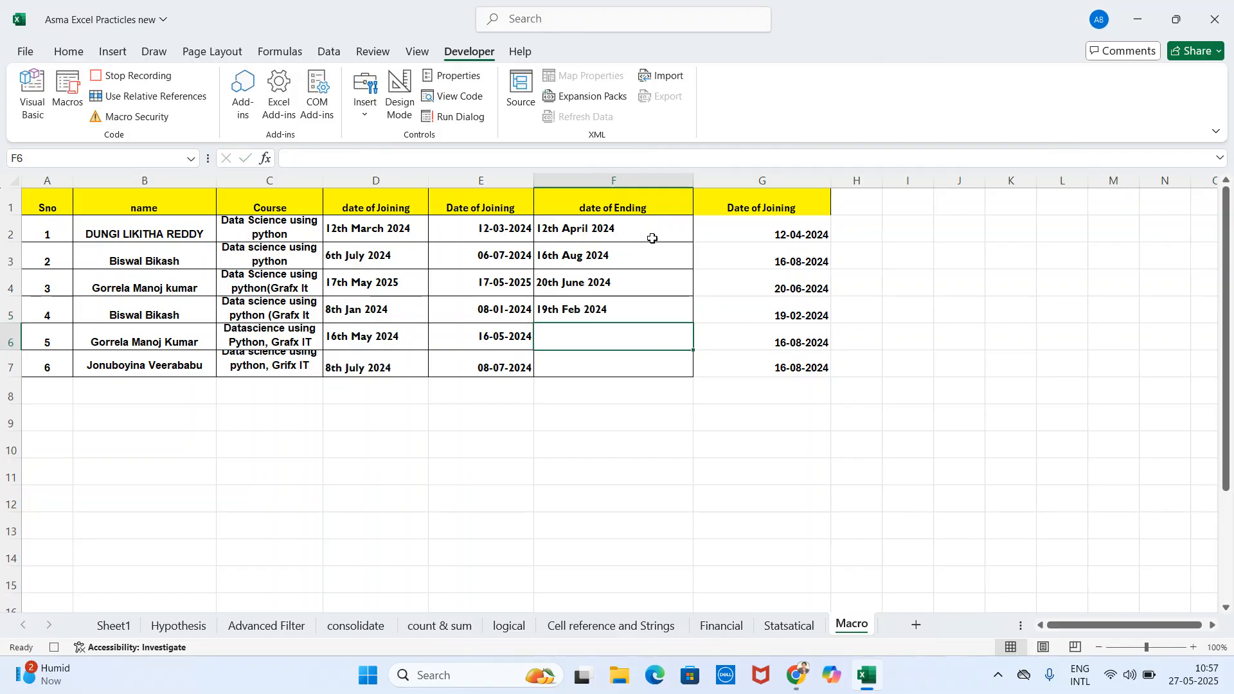
type("16th A")
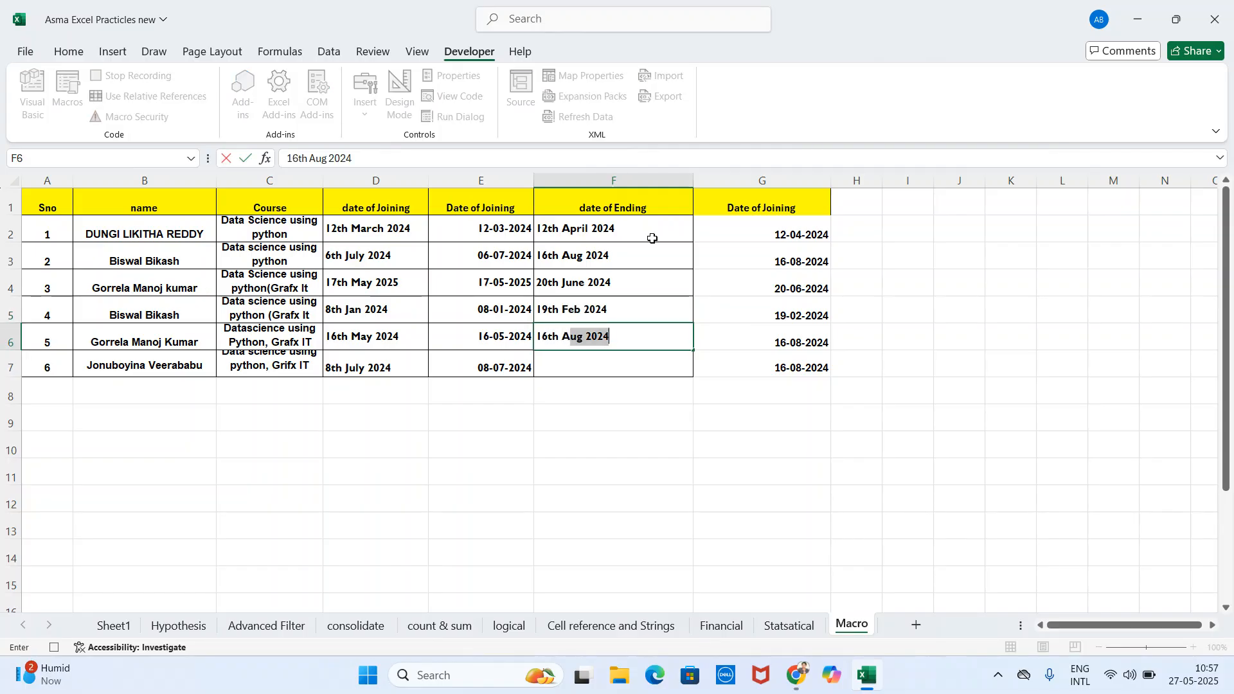
type("ug 2024")
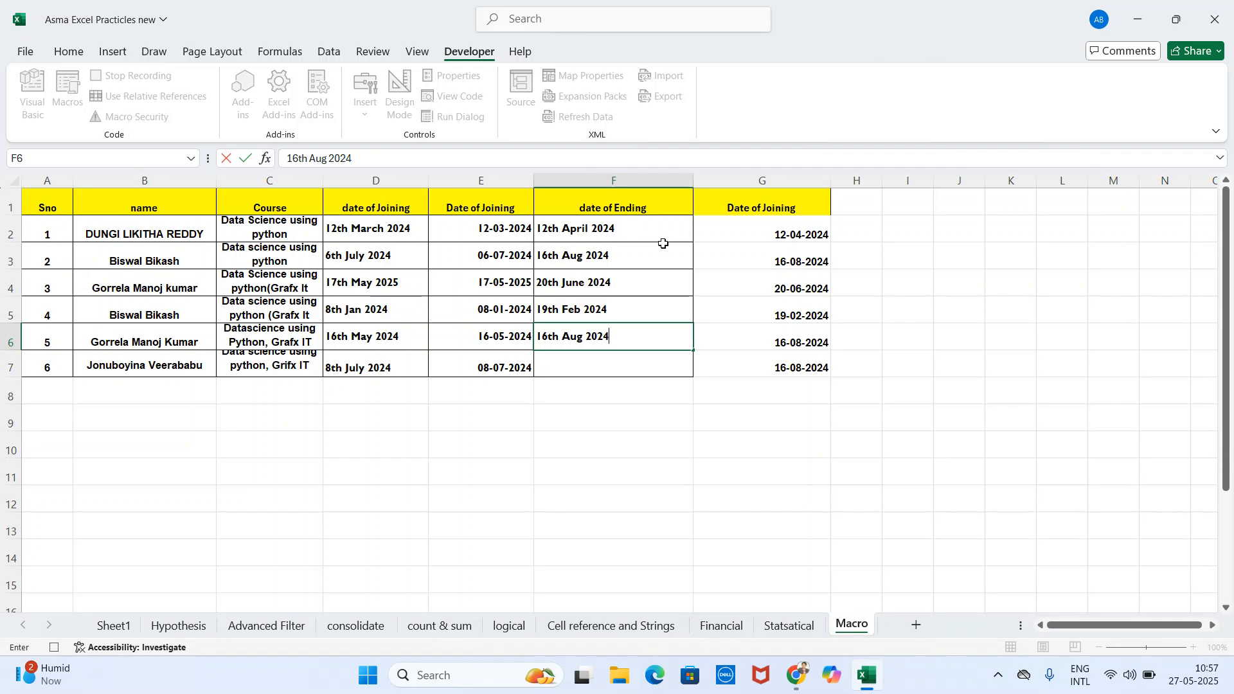
key("Return")
Enter the ending date 16th Aug 2024 in F7 and stop recording the macro.
type("16th Aug 2024")
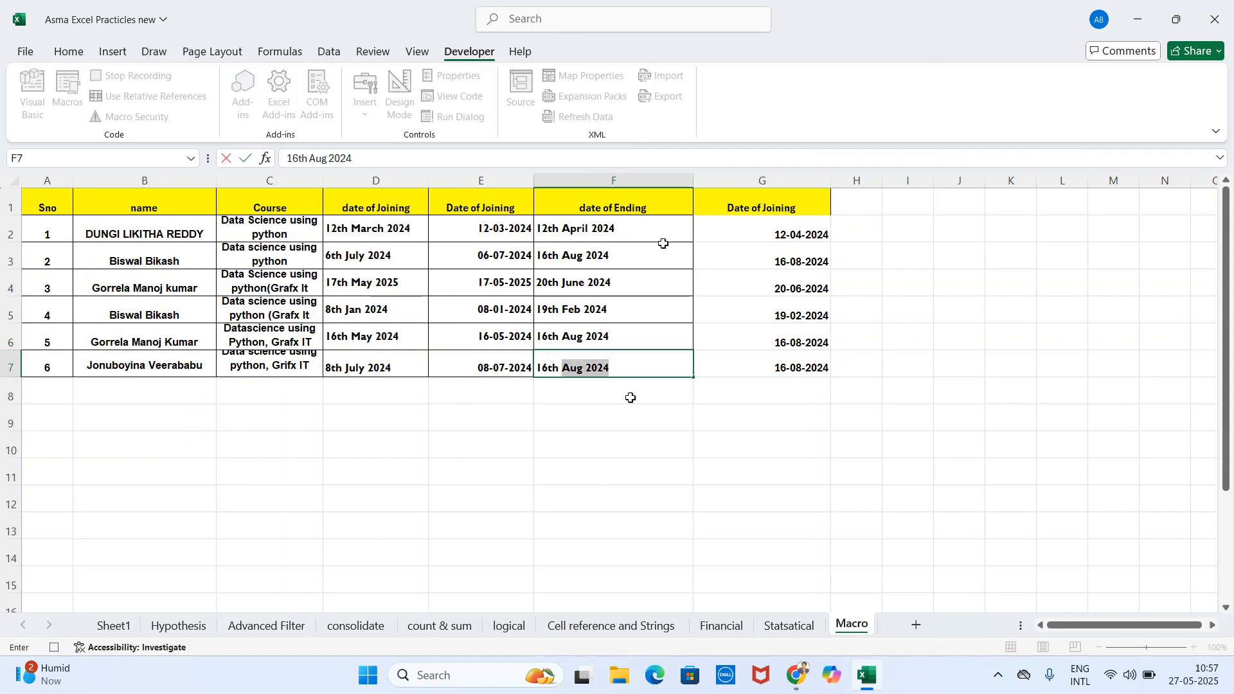
left_click(641, 372)
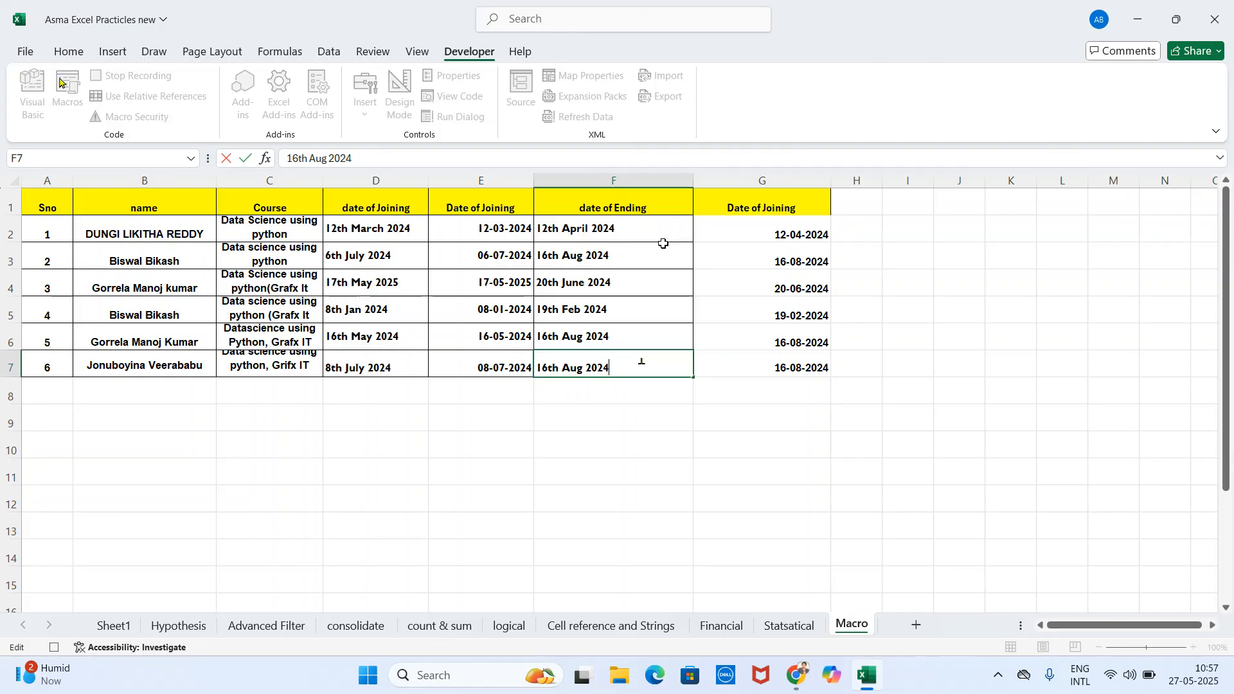
left_click(657, 387)
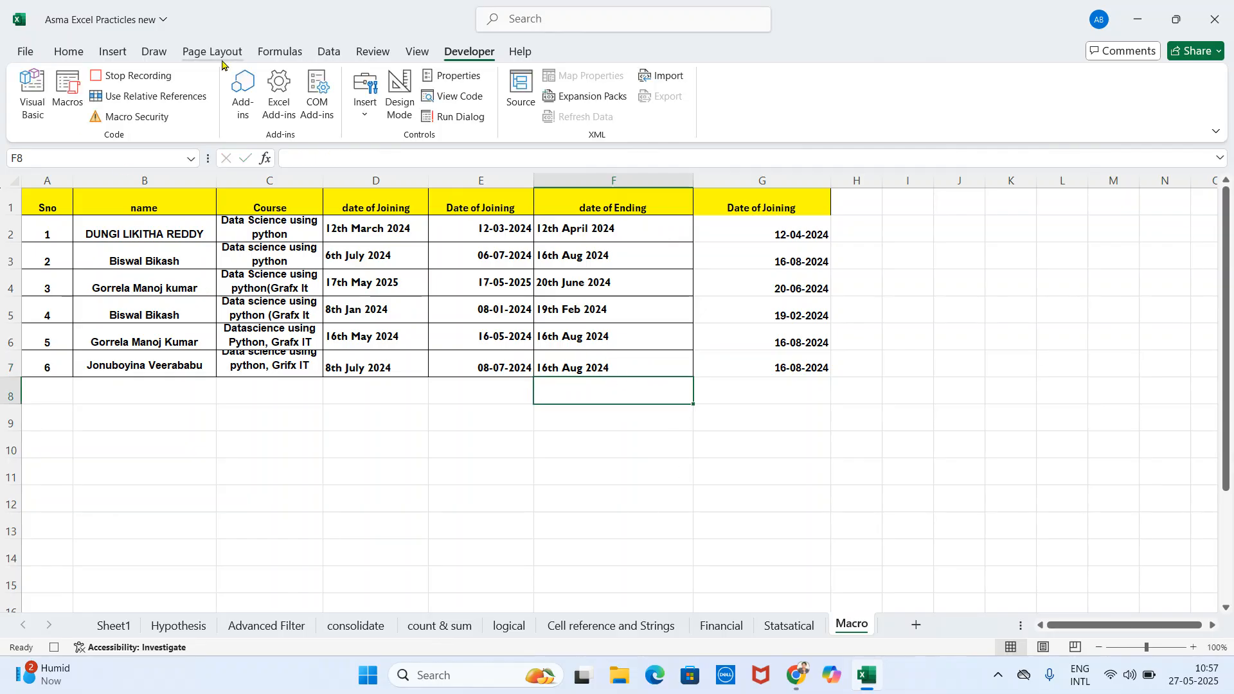
left_click(142, 74)
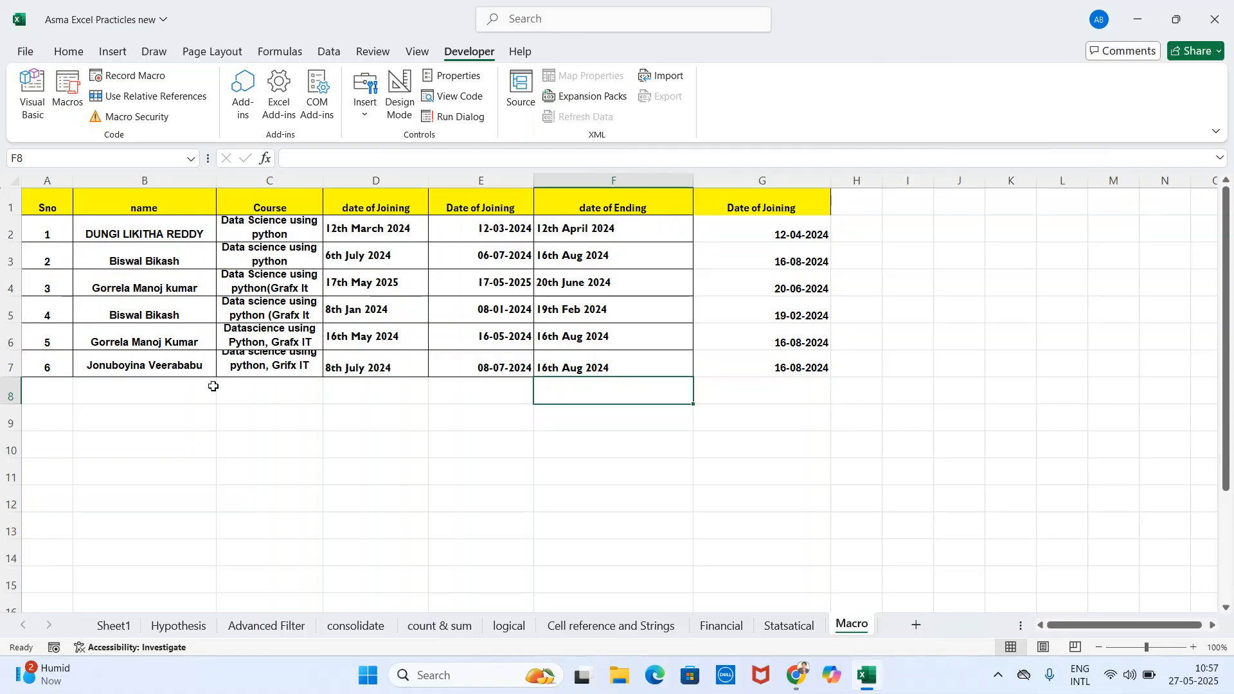
Clear the text dates of joining in column D and the dates of ending in F2:F7.
left_click_drag(397, 225, 405, 389)
key("Delete")
left_click_drag(601, 230, 625, 364)
key("Delete")
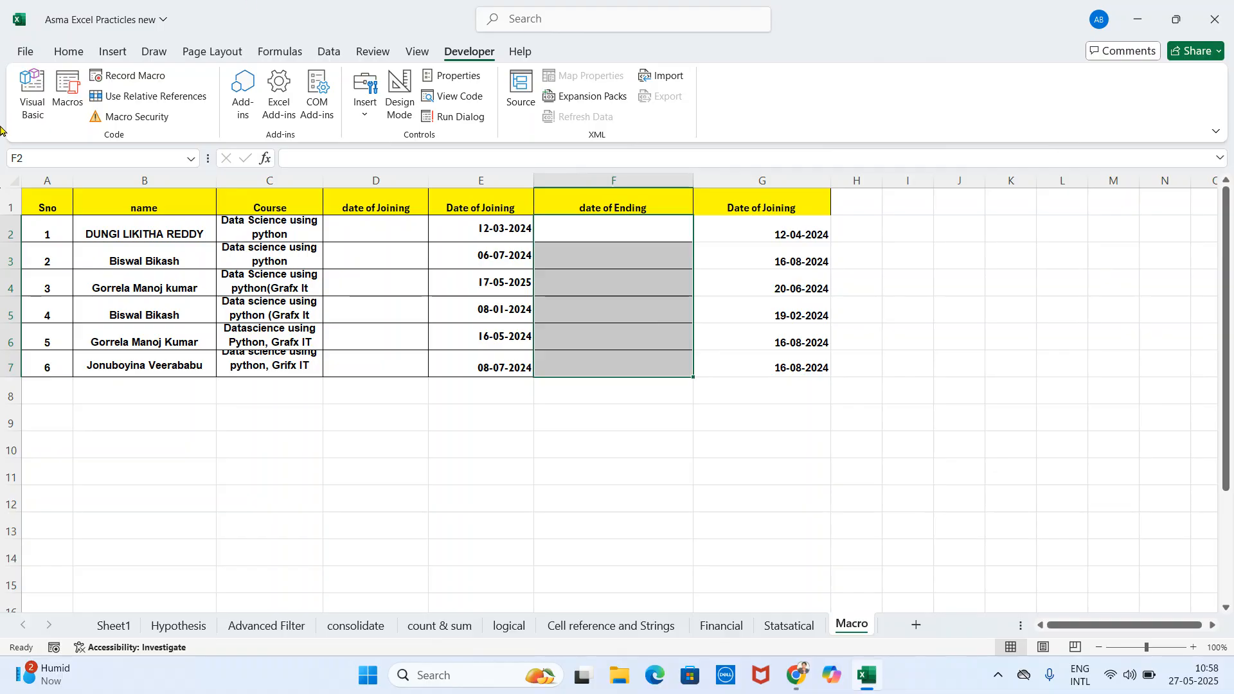
Run the certificates macro to refill the cleared dates, and view the macro list once more.
left_click(67, 103)
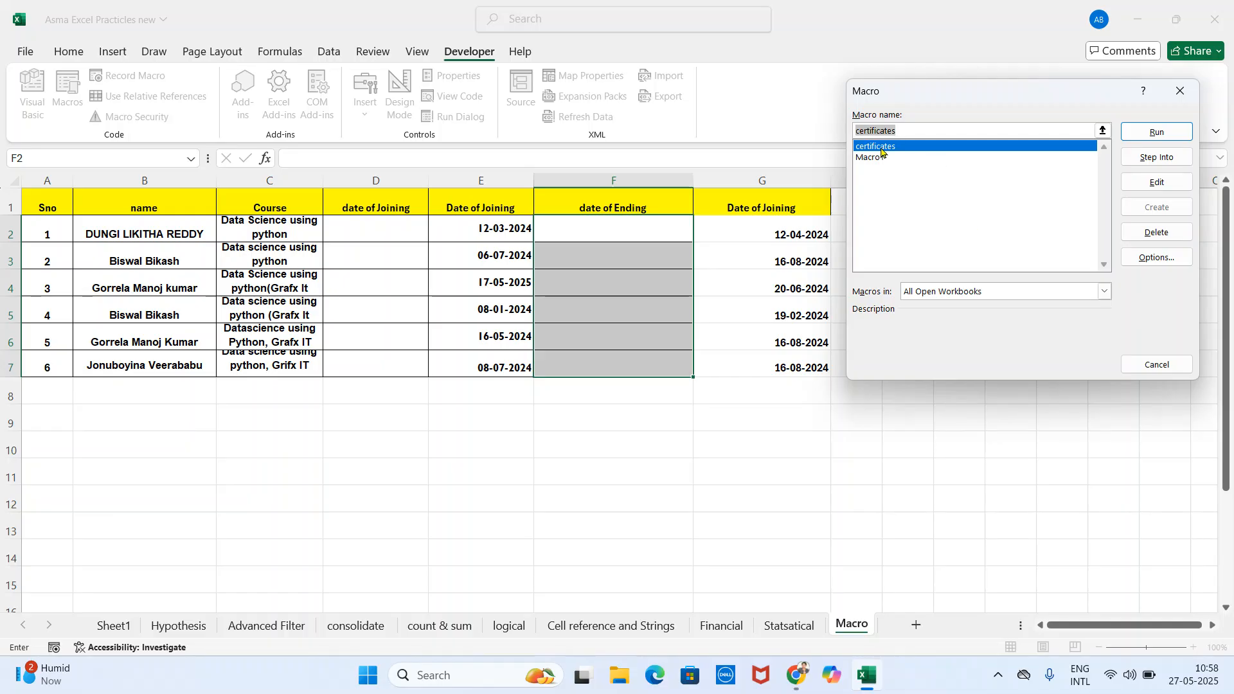
left_click(1160, 132)
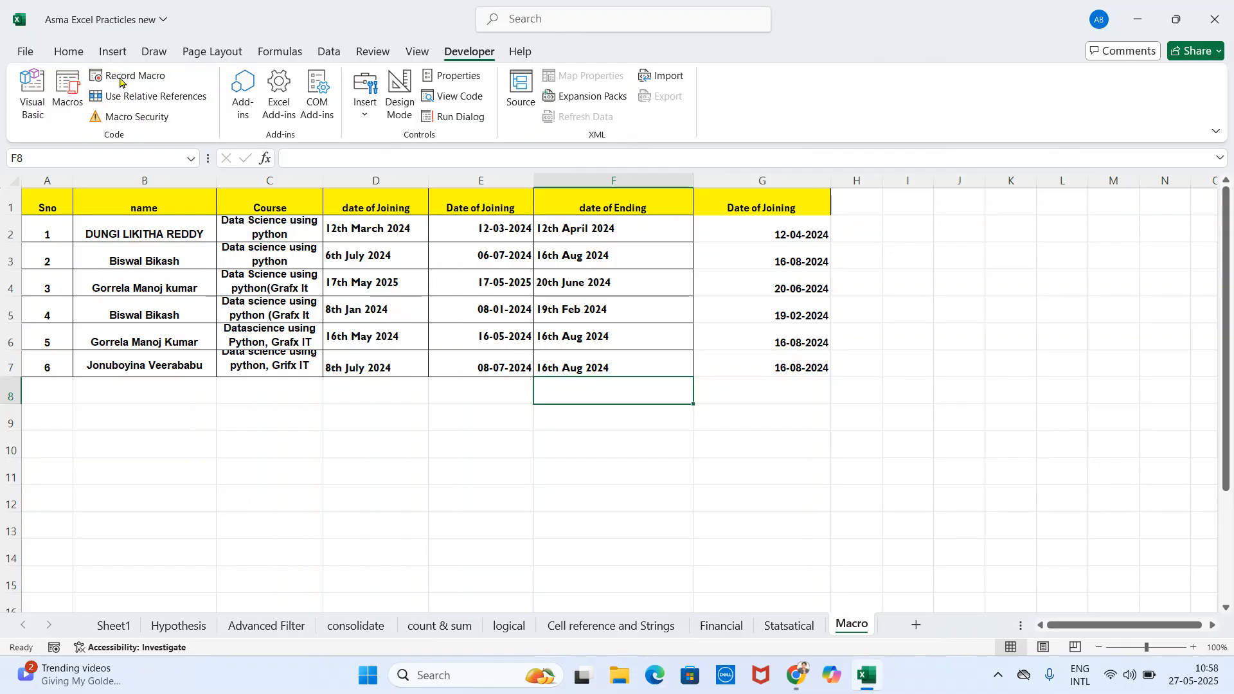
left_click(68, 93)
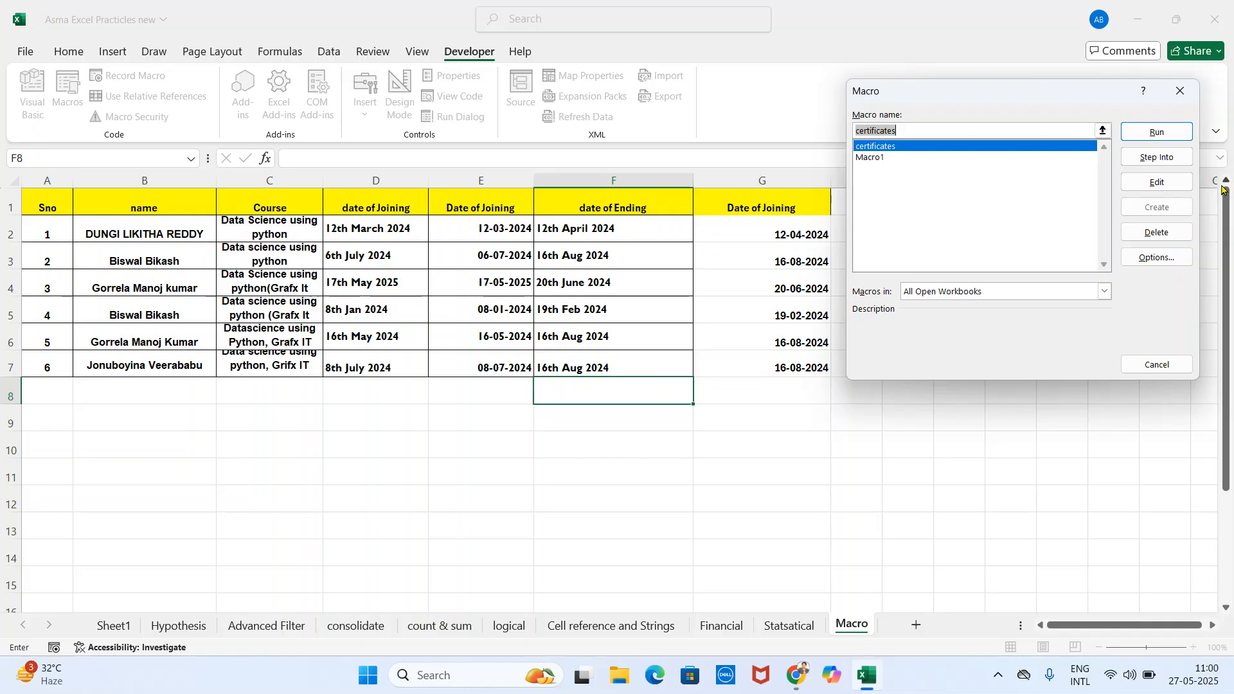
left_click(1157, 365)
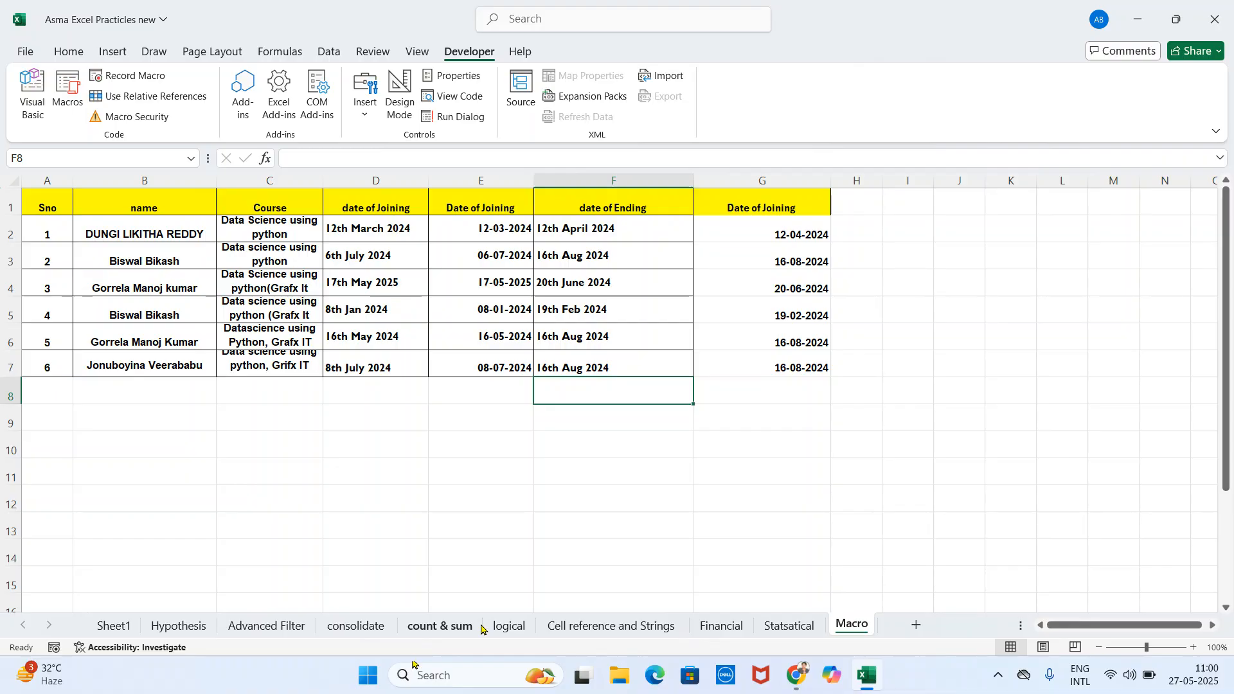
Copy the Name and Sales table in D3:E9 of the Advanced Filter sheet.
scroll(878, 368, "down", 3)
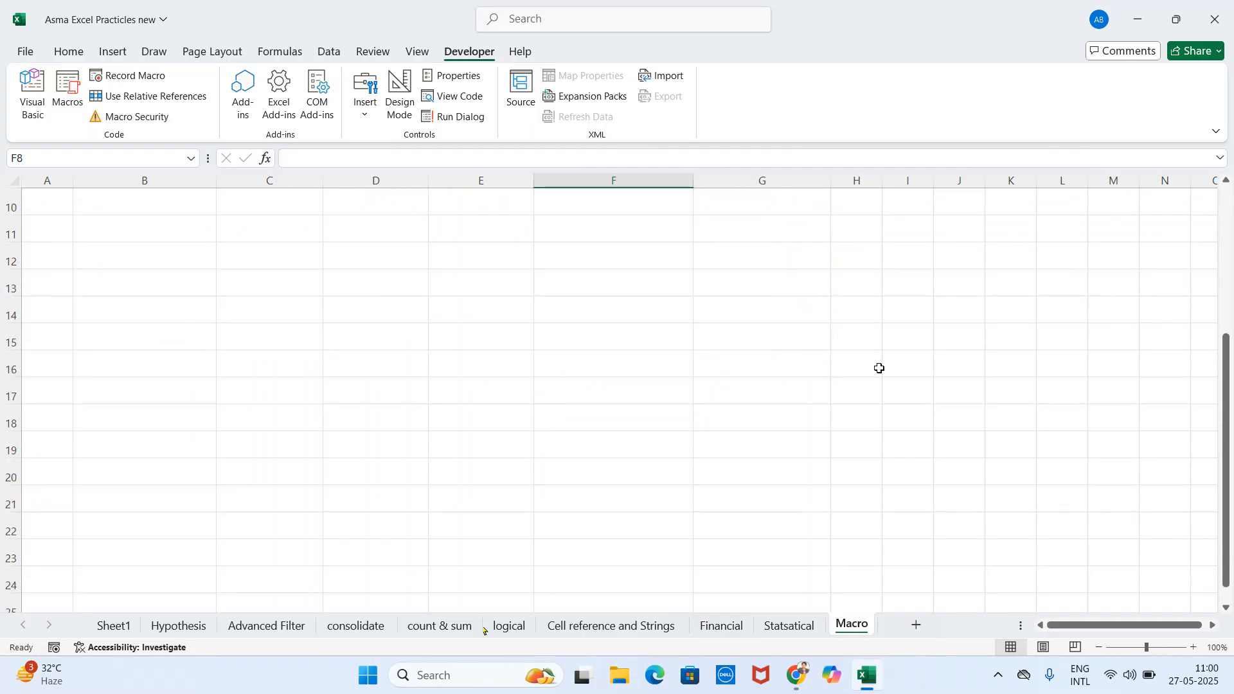
scroll(869, 424, "up", 3)
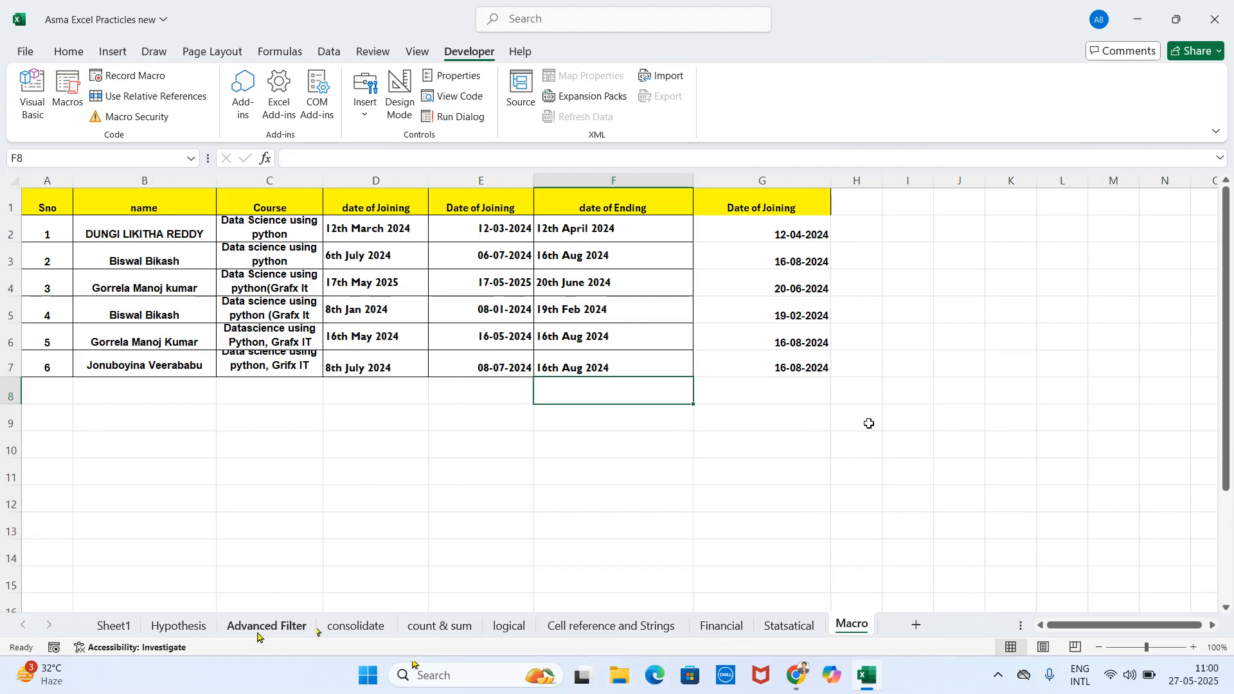
left_click(368, 628)
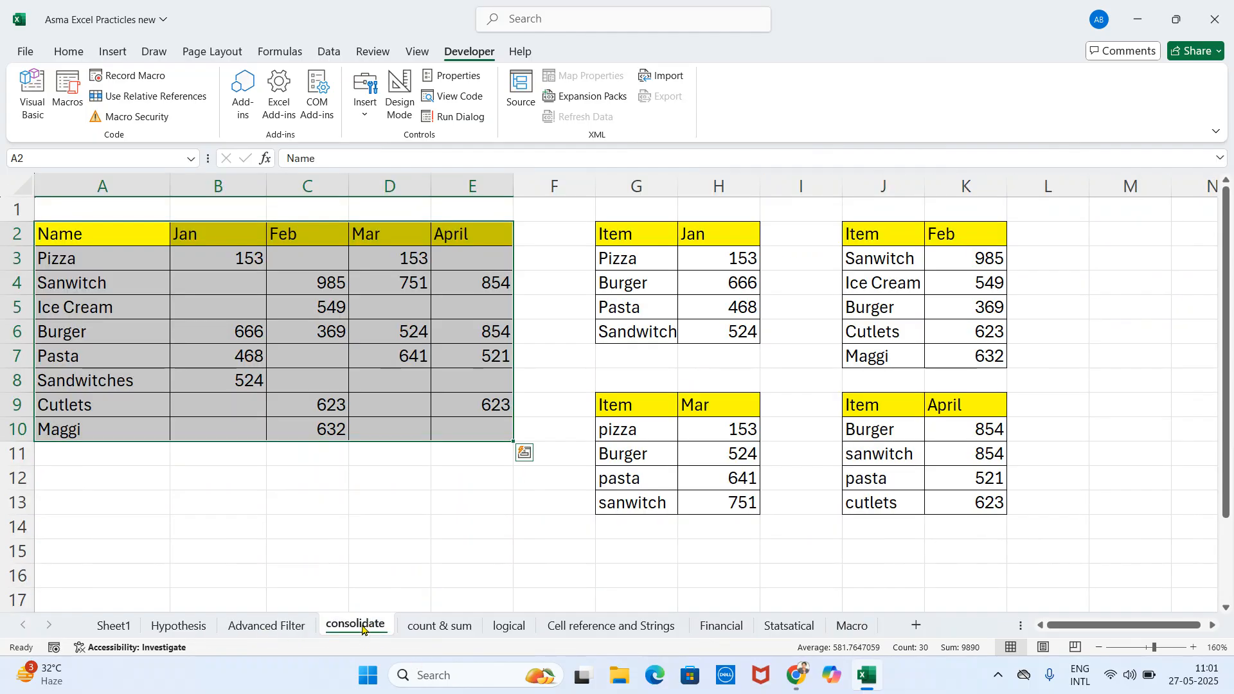
left_click(410, 628)
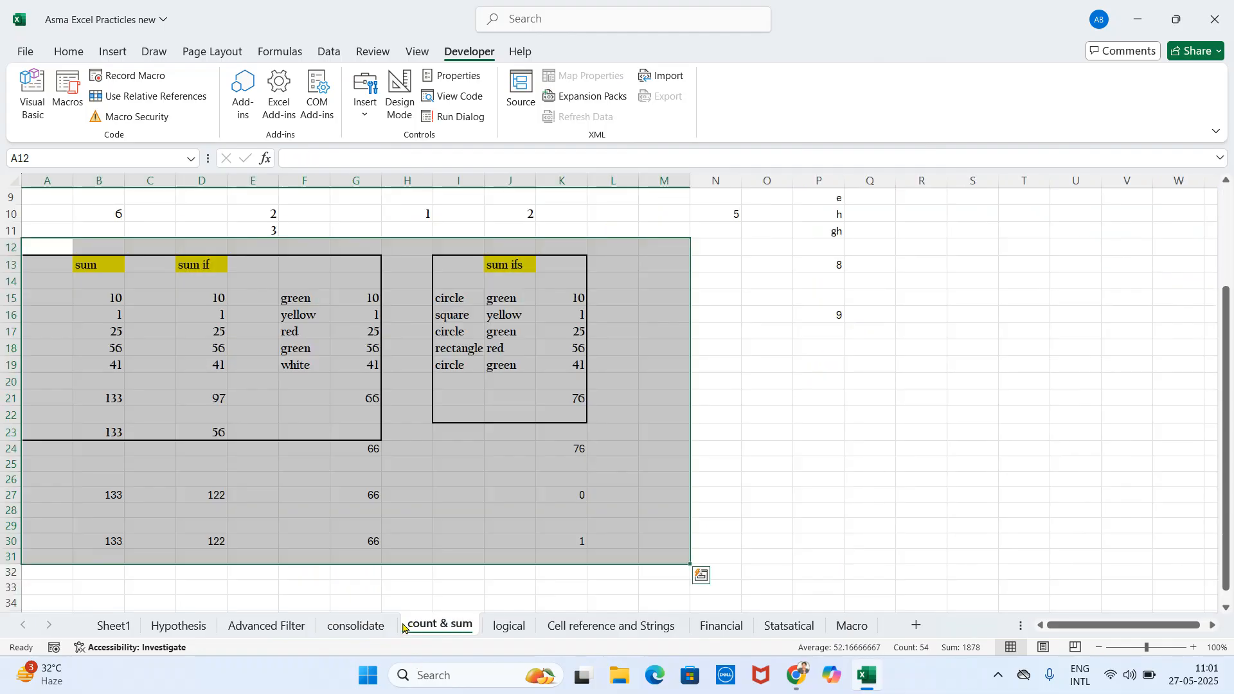
left_click(266, 626)
scroll(720, 550, "up", 10)
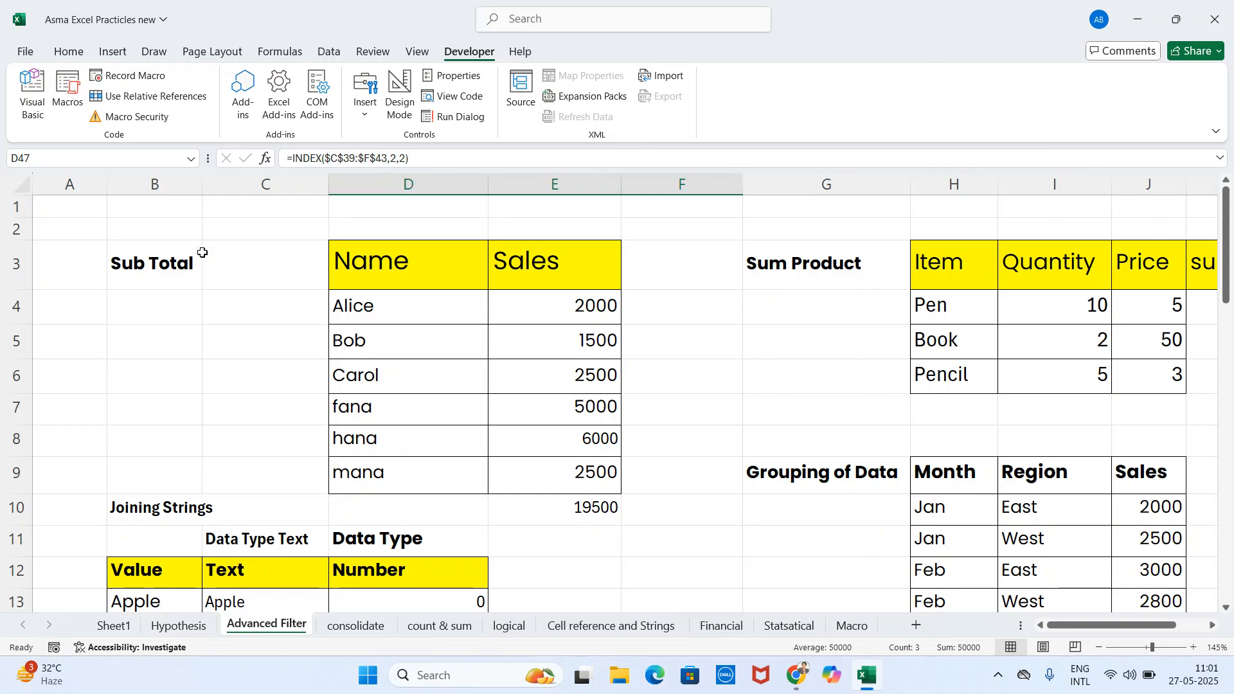
scroll(992, 285, "down", 1)
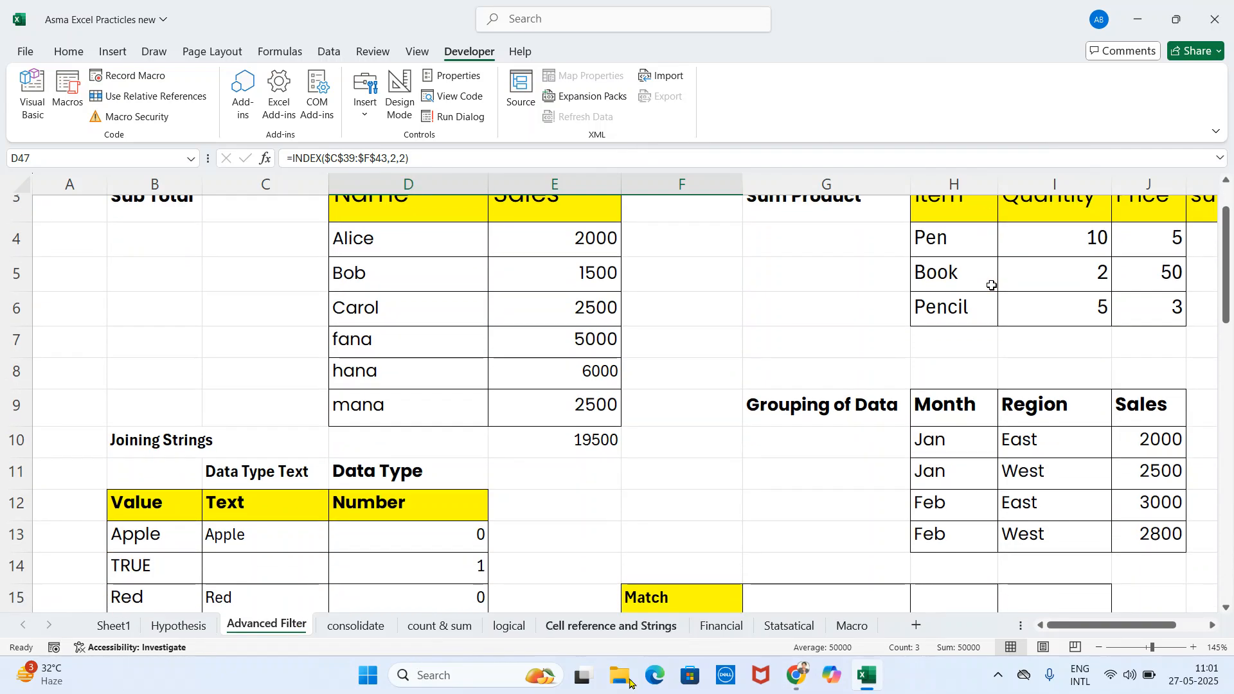
left_click_drag(1073, 629, 1100, 632)
scroll(275, 260, "up", 1)
left_click_drag(275, 260, 518, 468)
key("ctrl+c")
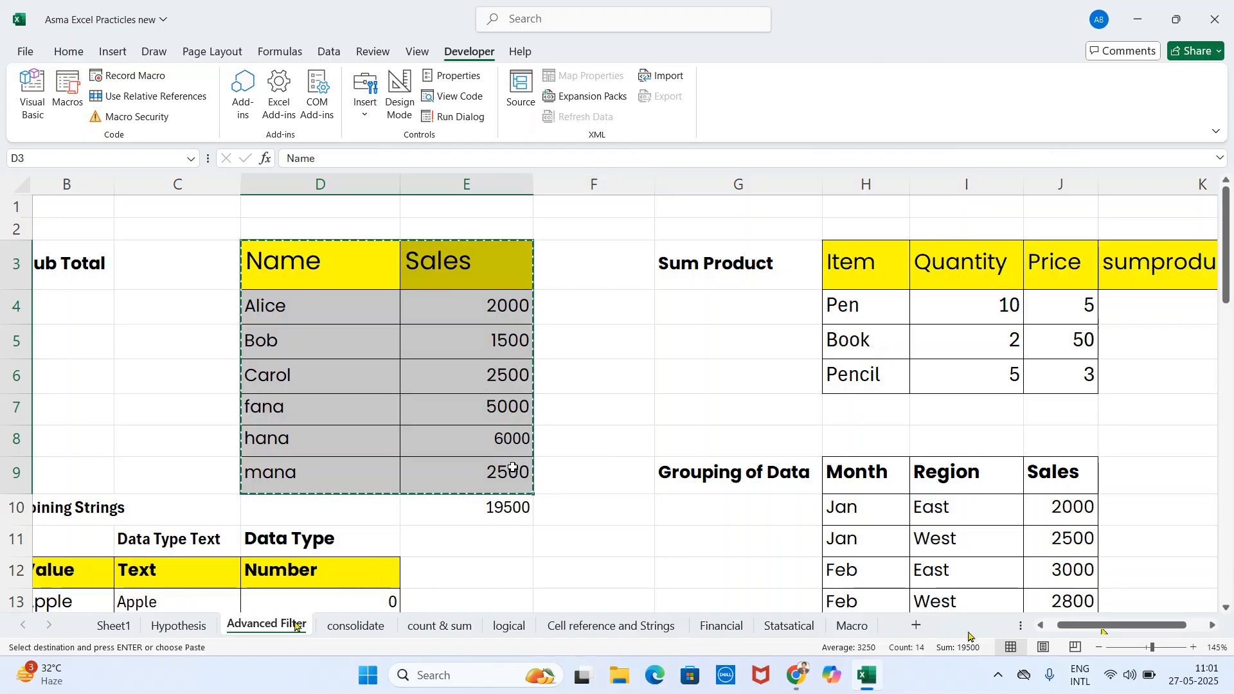
Paste the table into a new sheet at cell F5 and widen columns F and G.
left_click(916, 625)
left_click(281, 255)
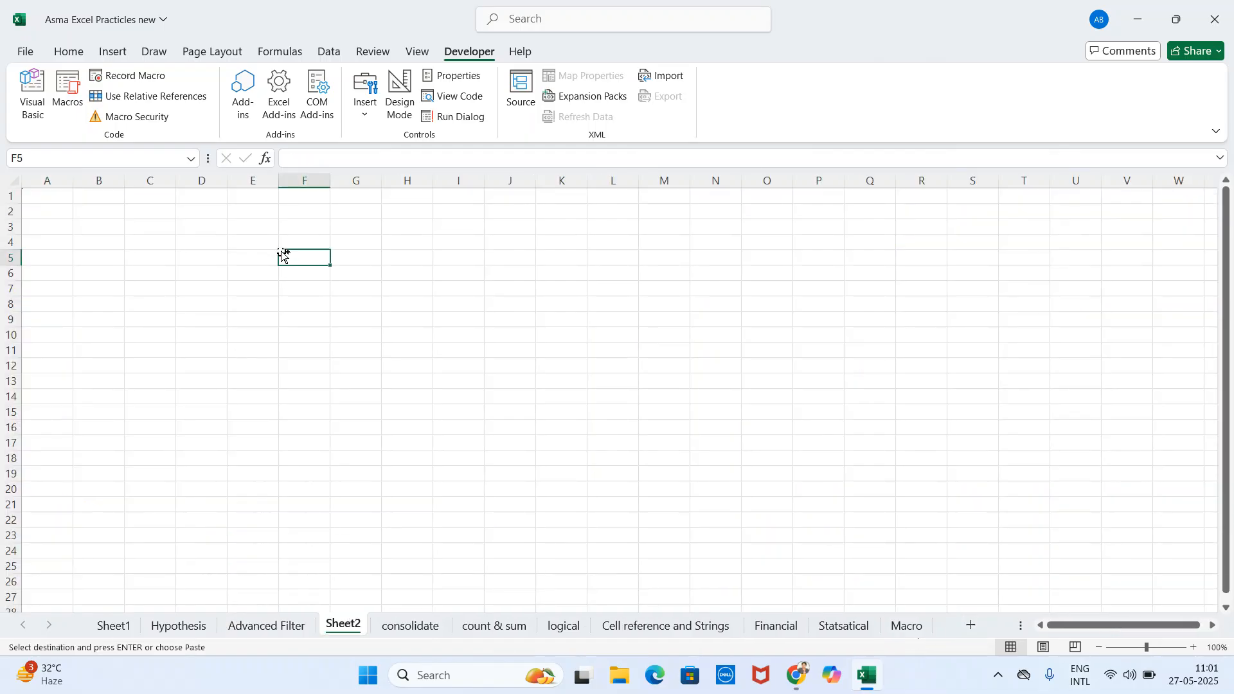
key("ctrl+v")
left_click_drag(382, 178, 449, 178)
left_click_drag(330, 180, 363, 178)
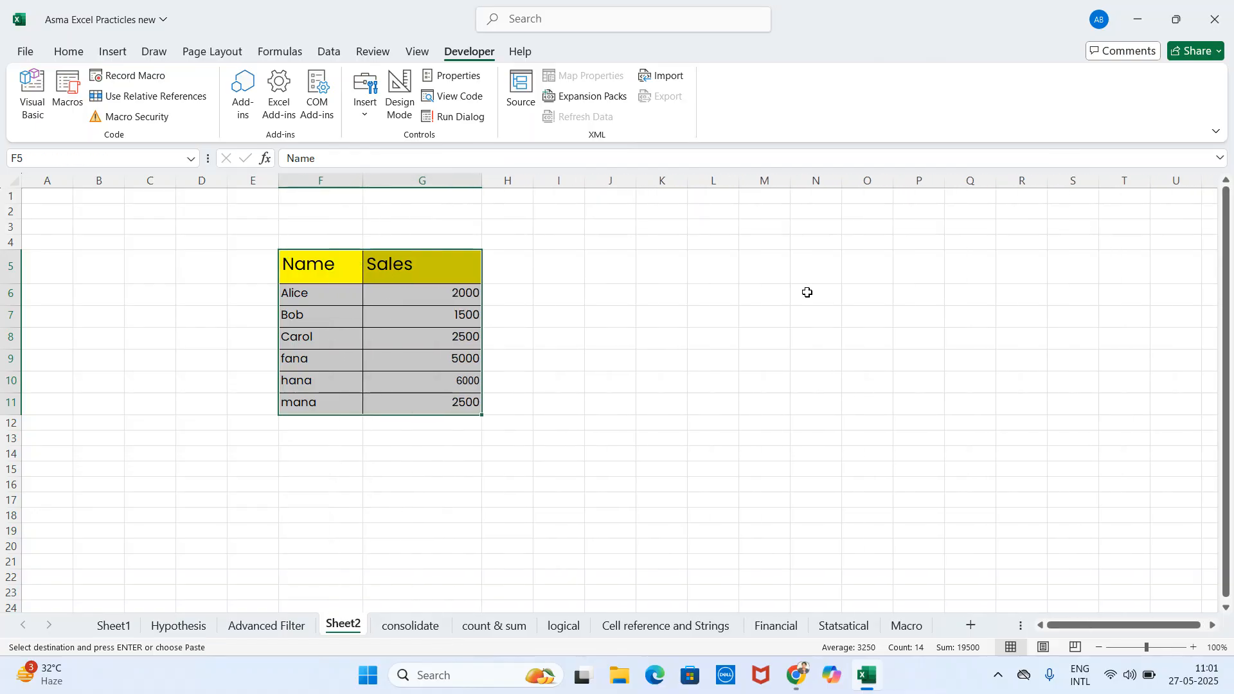
left_click_drag(482, 178, 509, 179)
left_click(686, 383)
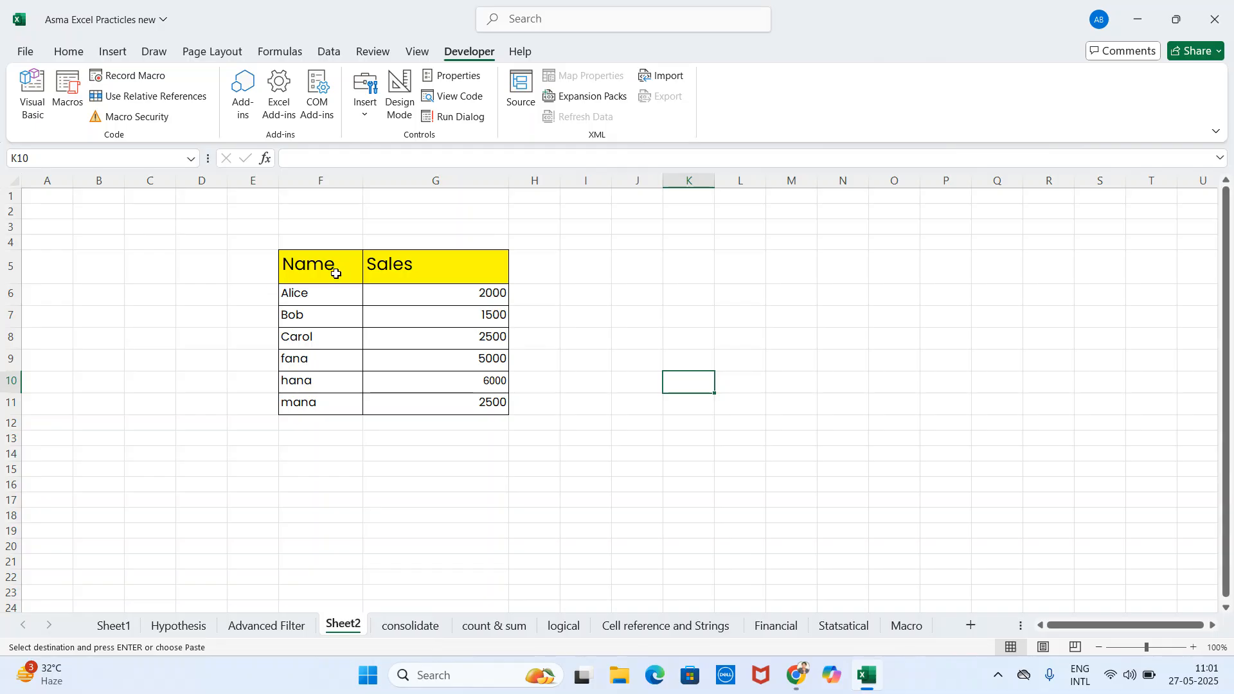
Centre the contents of the Name and Sales table in F5:G11 horizontally.
left_click_drag(336, 252, 477, 405)
left_click(68, 52)
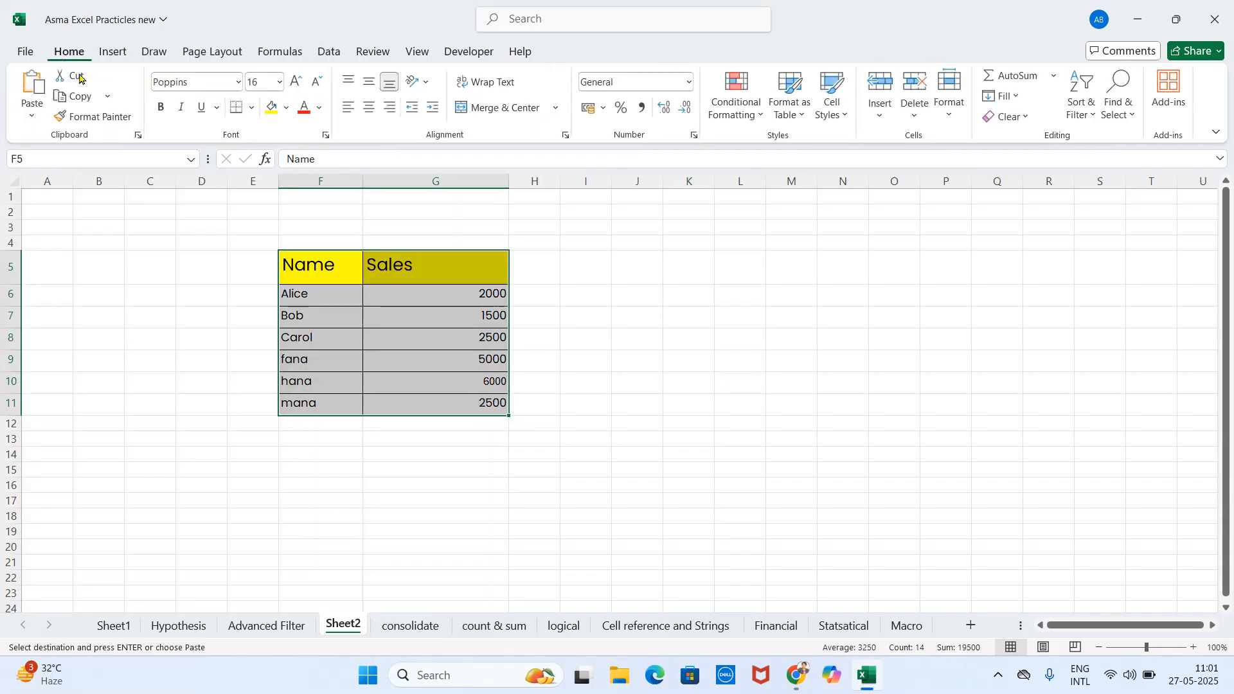
left_click(369, 108)
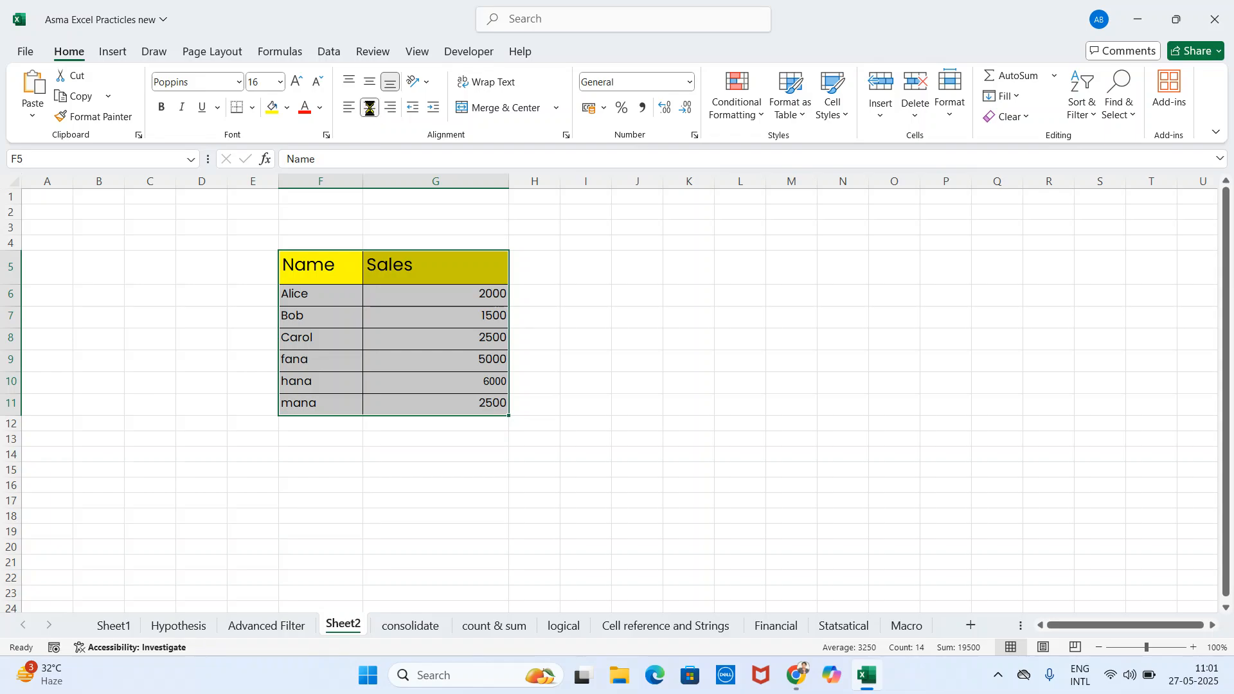
left_click(437, 315)
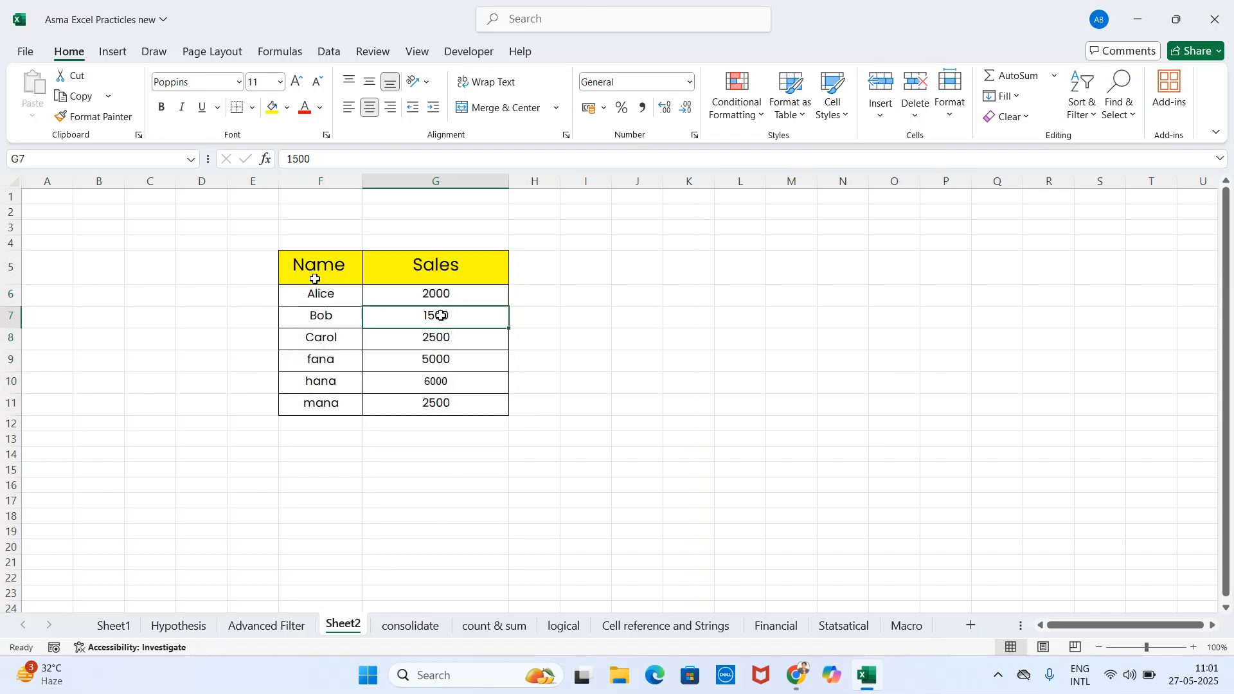
Total the Sales values in G6:G11 with a SUM formula in cell G12, directly below the table.
left_click_drag(318, 270, 486, 273)
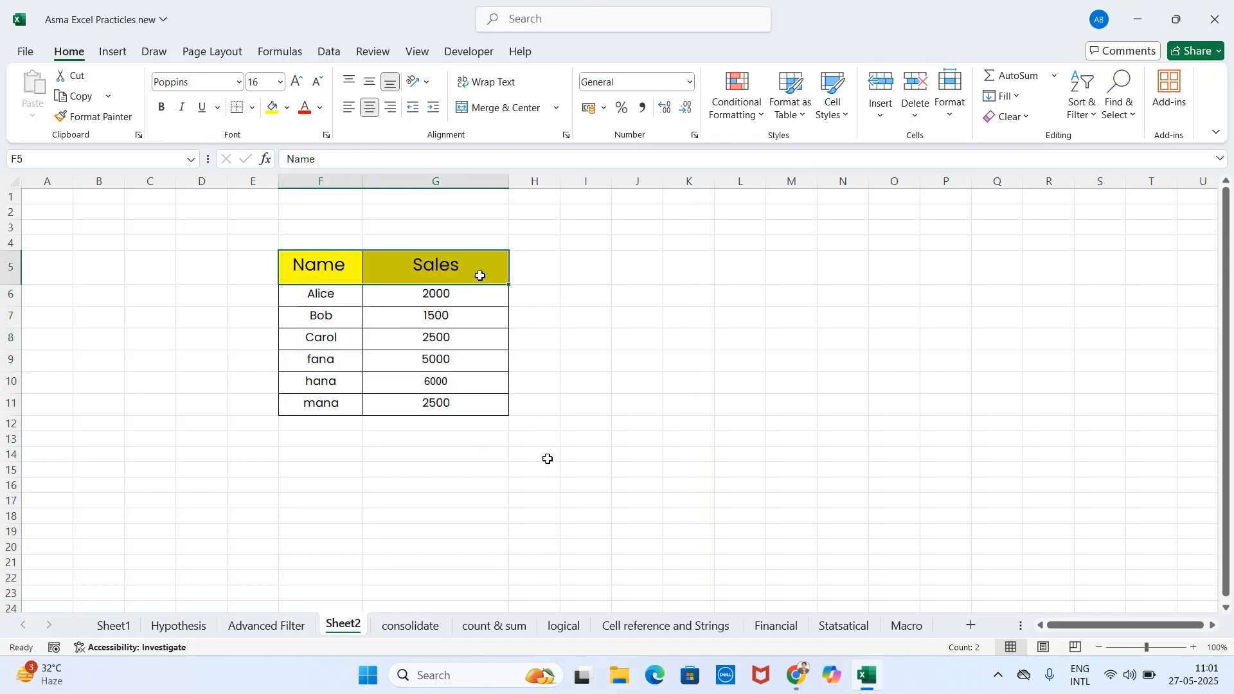
left_click(437, 361)
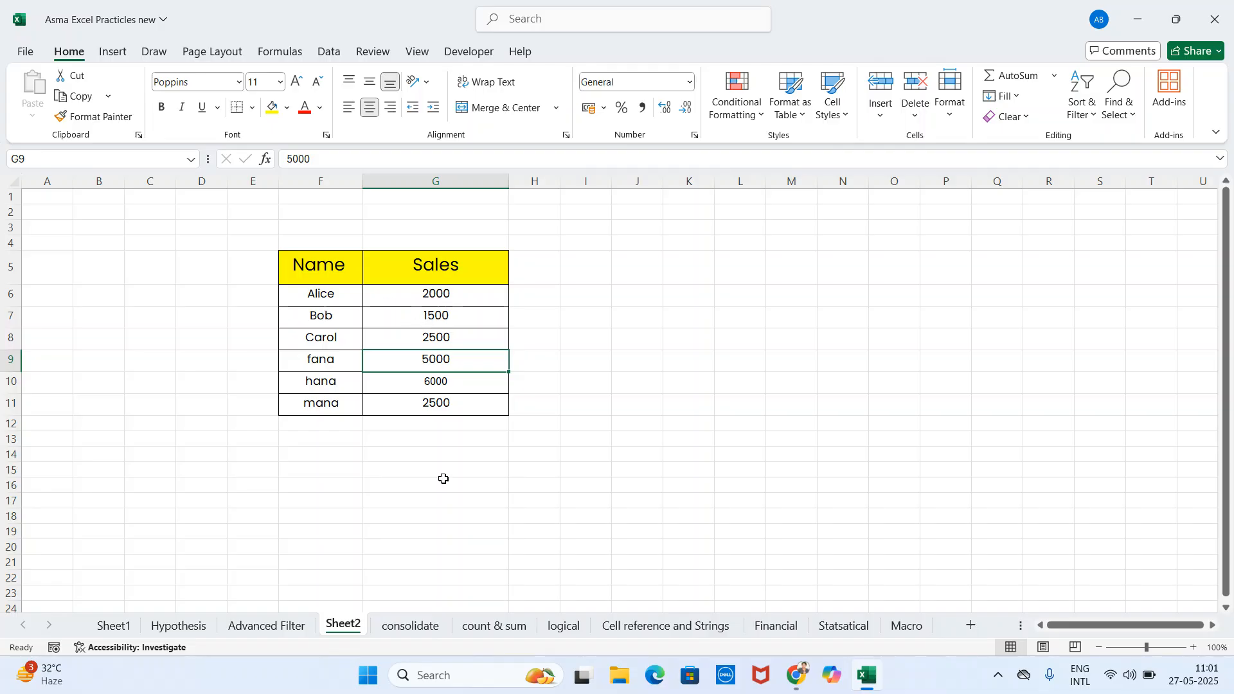
left_click(428, 428)
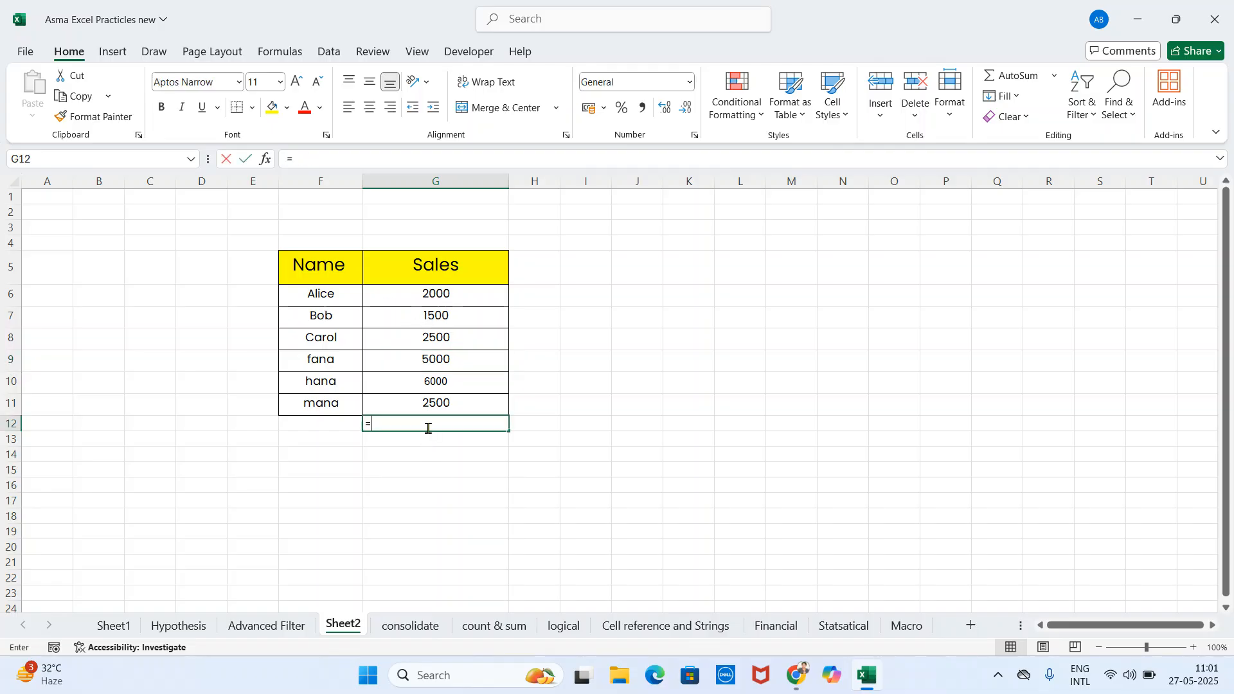
type("=SUM(")
left_click_drag(446, 295, 455, 400)
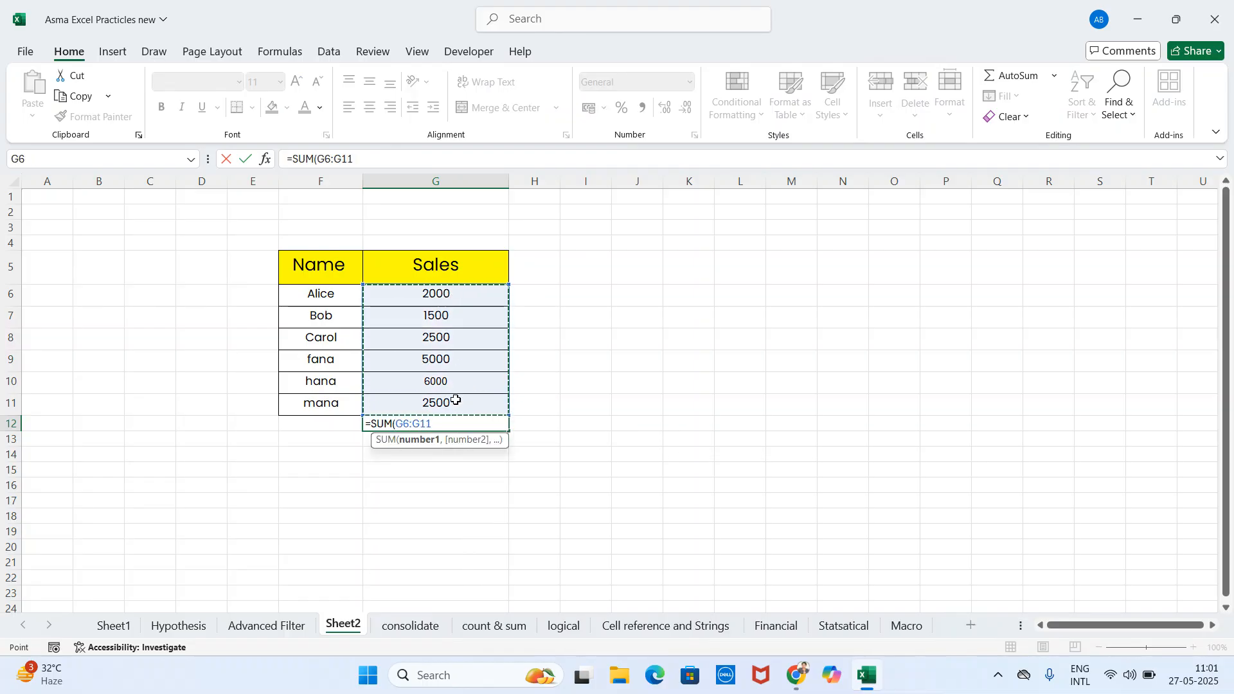
key("Return")
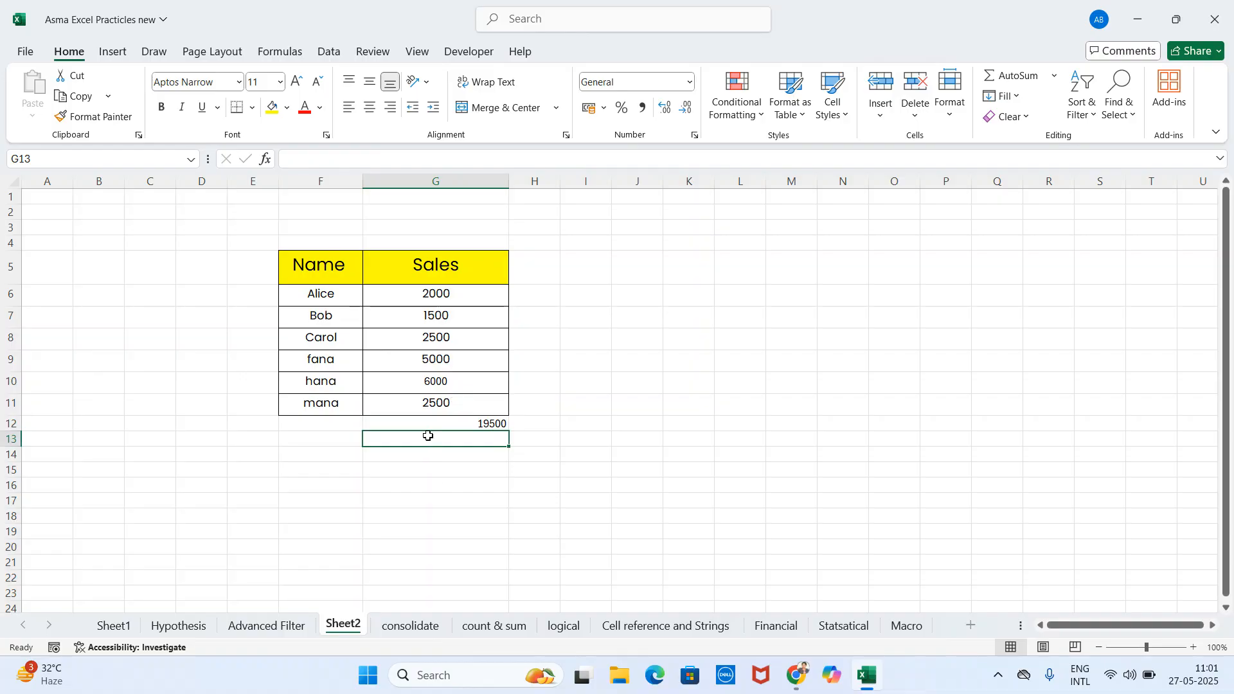
Add filters to the header row F5:G5 and limit the Name column to the names in rows 6 and 7.
left_click(308, 270)
left_click_drag(308, 271, 426, 268)
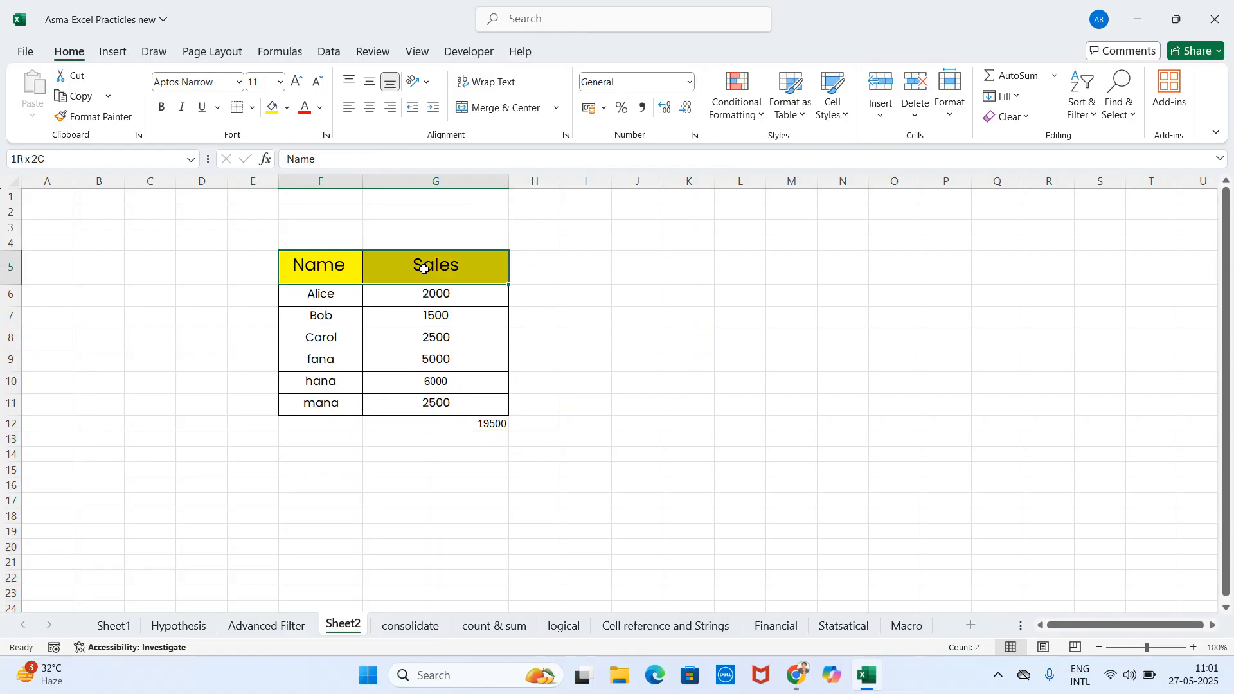
left_click(1083, 114)
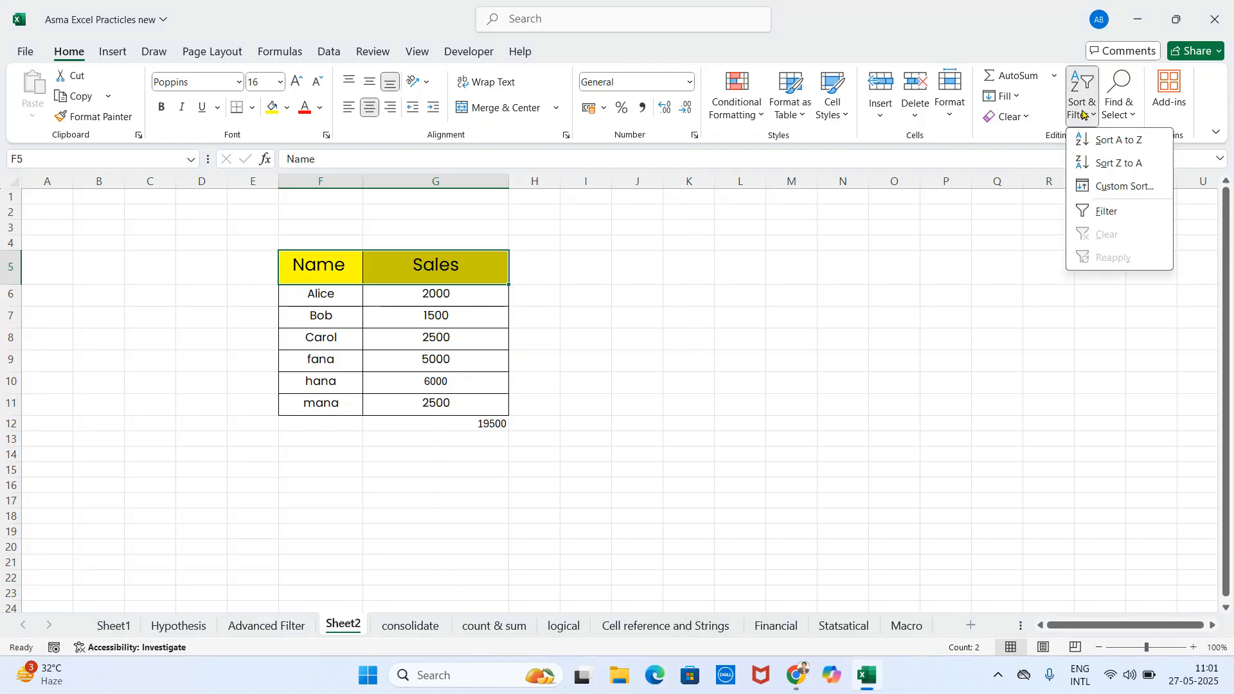
left_click(1123, 214)
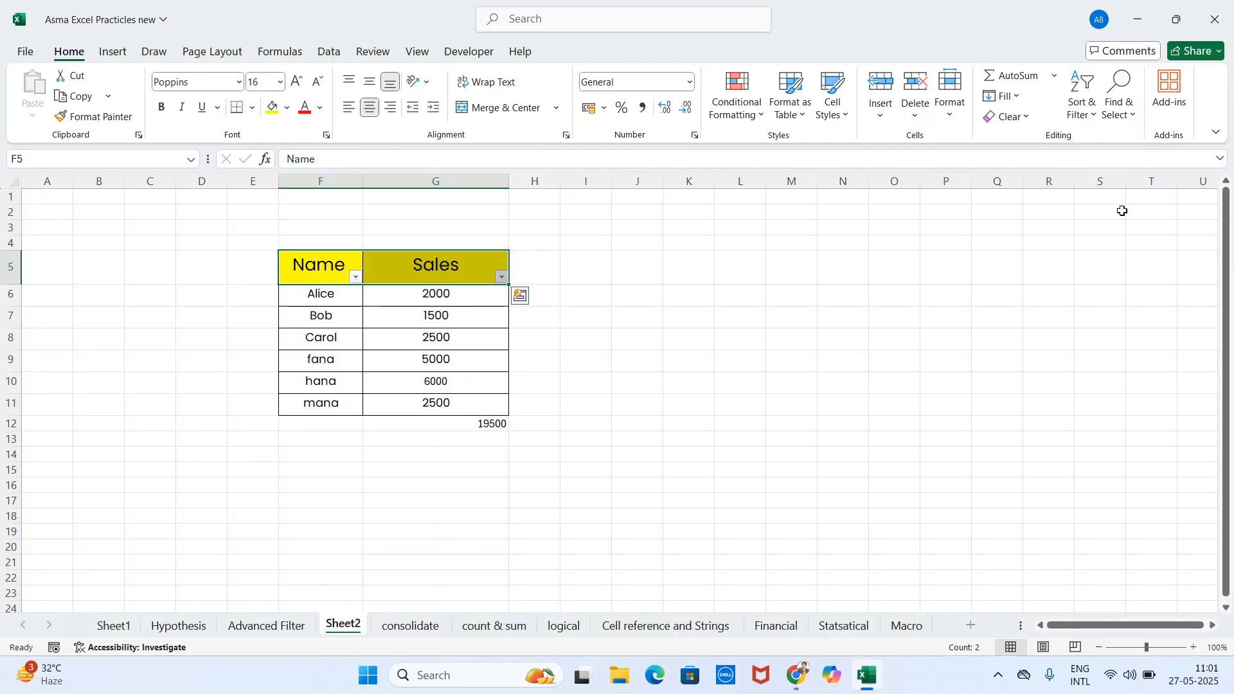
left_click(357, 278)
left_click(182, 473)
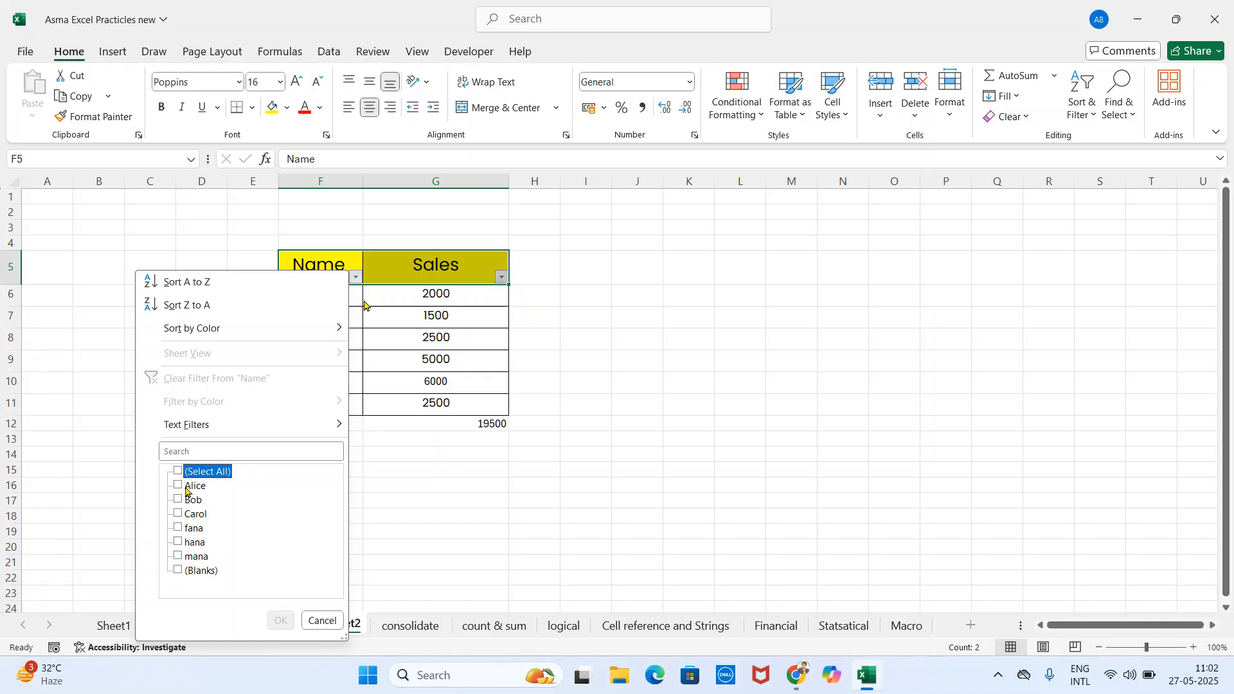
left_click(186, 487)
left_click(187, 504)
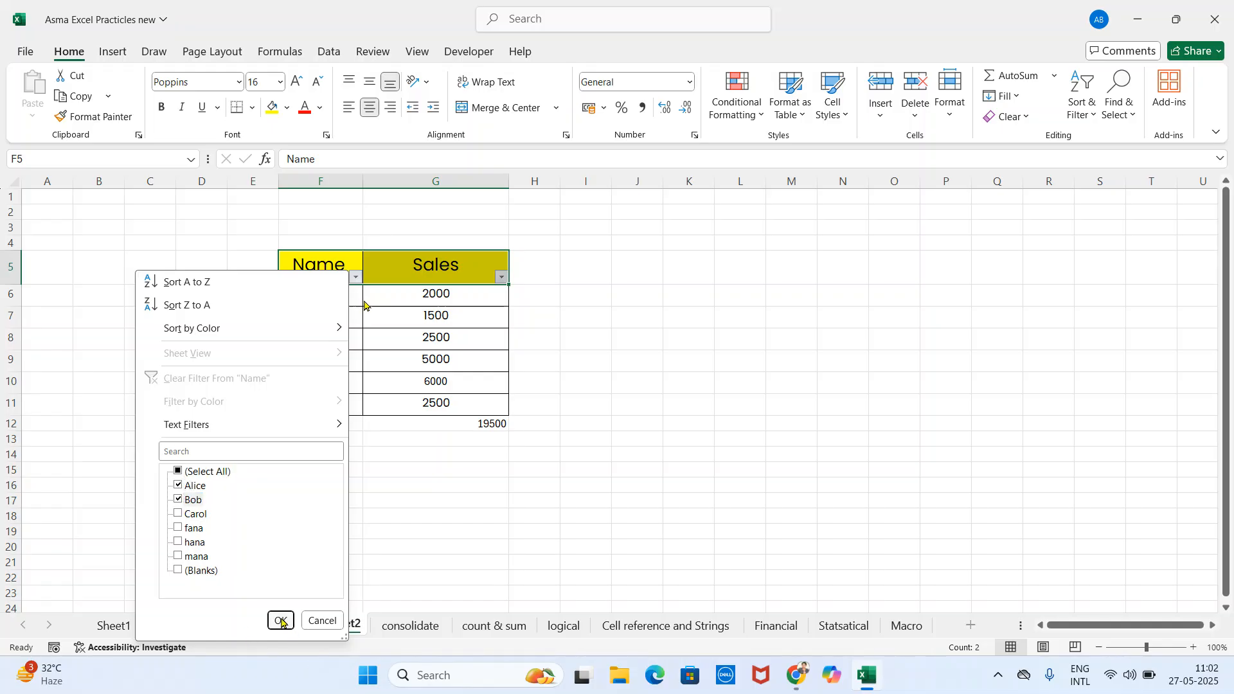
left_click(281, 621)
left_click(418, 415)
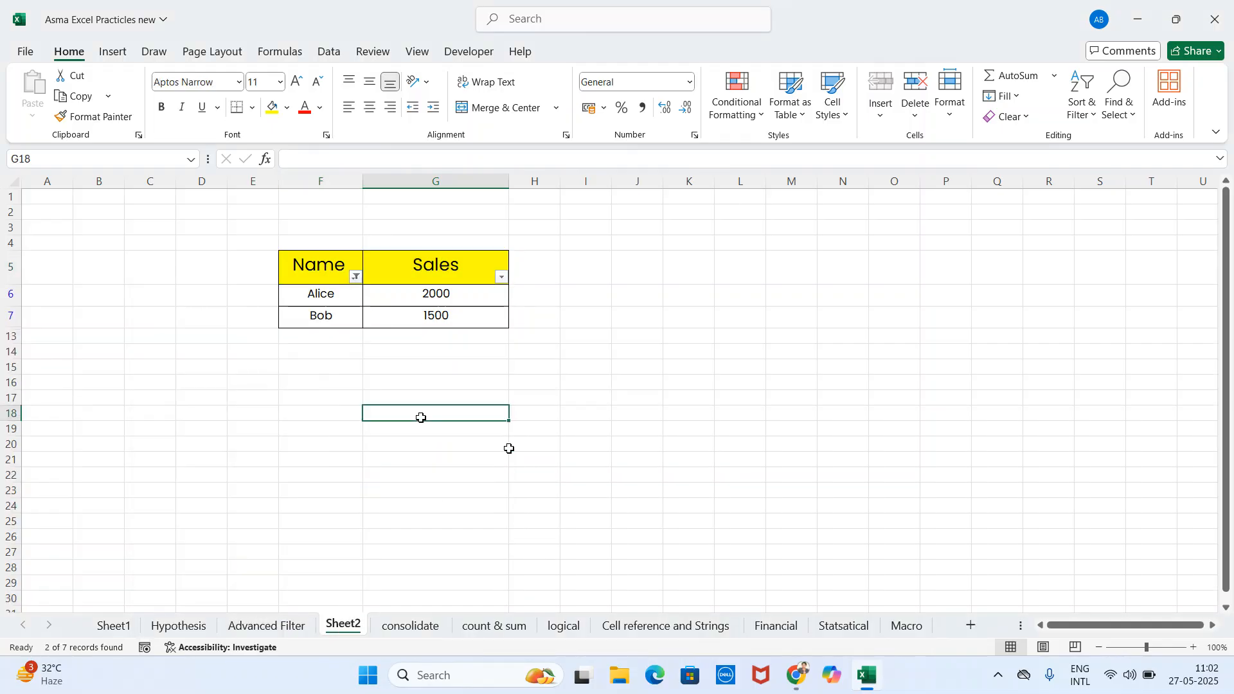
Undo the name filter and the header filters, and clear the SUM formula from cell G12.
key("ctrl+z")
key("ctrl+z")
left_click(478, 427)
key("Delete")
Enter the formula =SUM(G6:G11) in cell G15, leaving blank rows below the table.
left_click(458, 472)
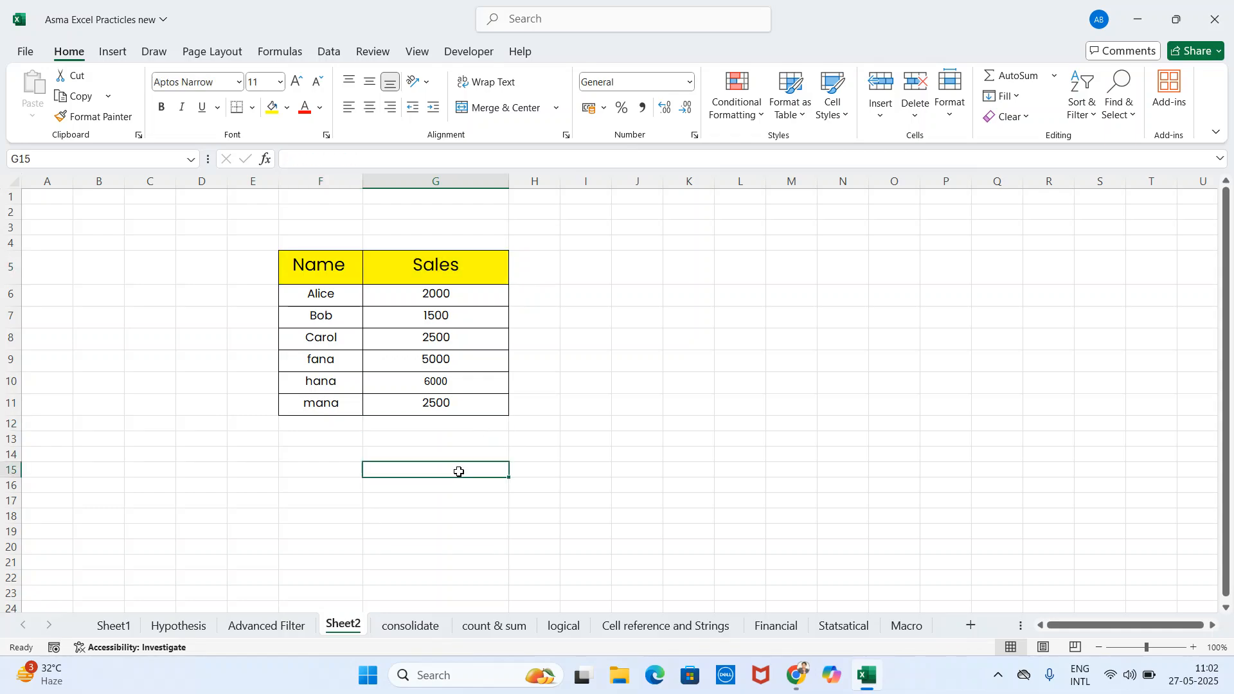
type("=SUM(")
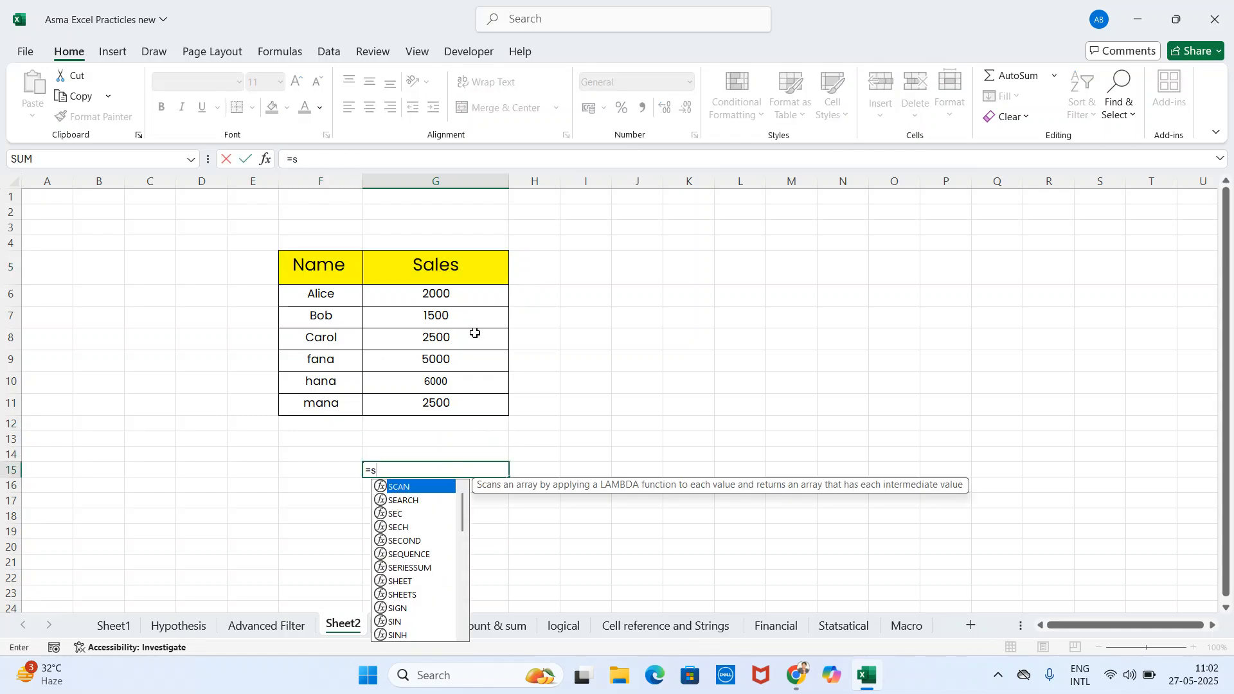
left_click_drag(427, 303, 423, 403)
type(")")
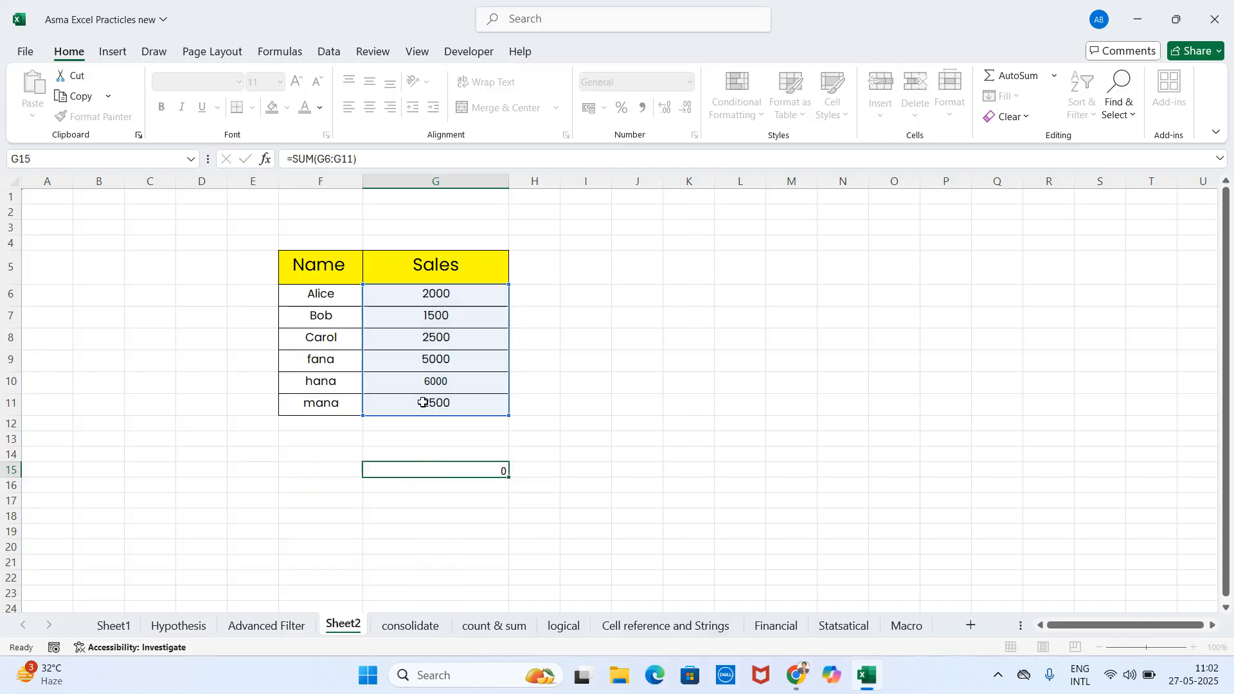
key("Return")
Turn on filtering for the Name and Sales headers in F5:G5.
left_click_drag(324, 268, 394, 275)
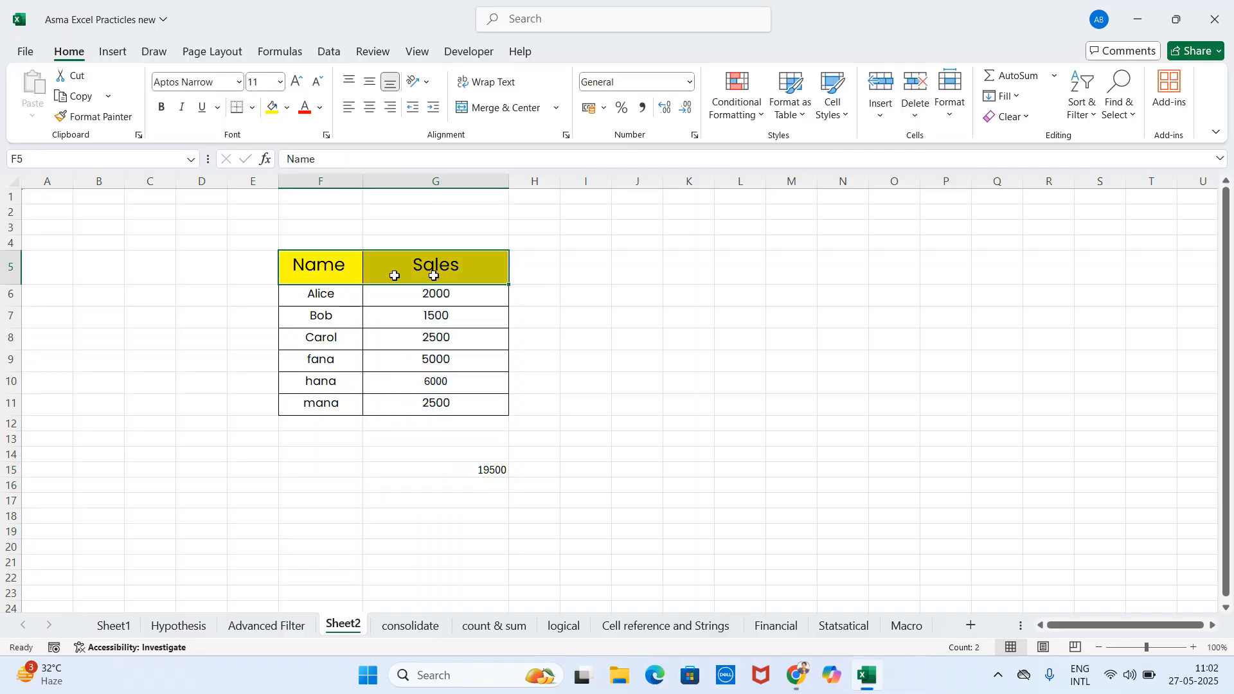
left_click(1081, 95)
left_click(1130, 209)
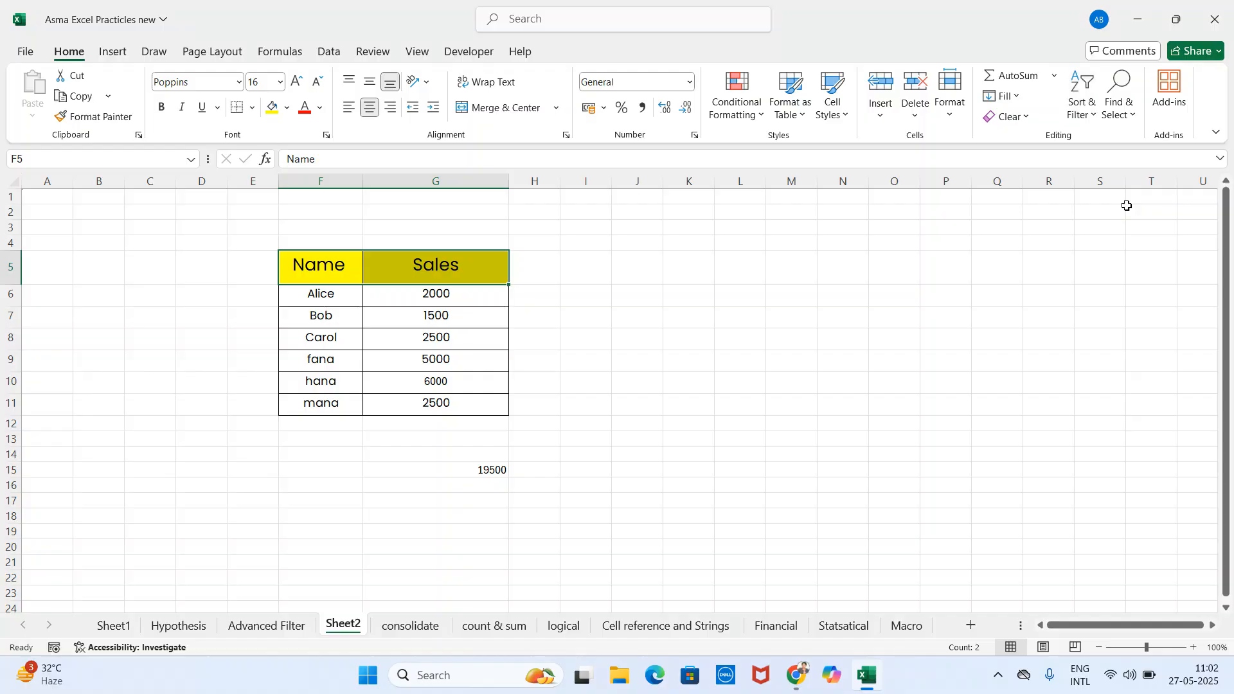
Filter the Name column to only the first three names, in rows 6 to 8.
left_click(354, 278)
left_click(195, 528)
left_click(180, 473)
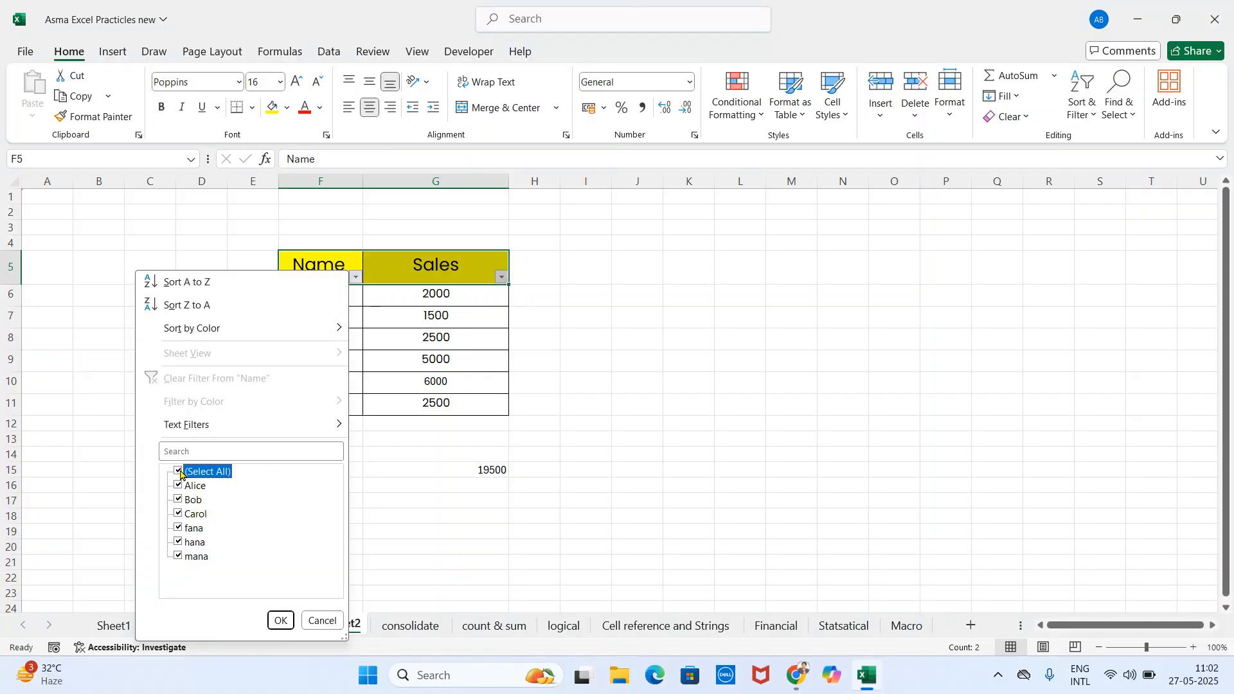
left_click(180, 473)
left_click(179, 486)
left_click(180, 500)
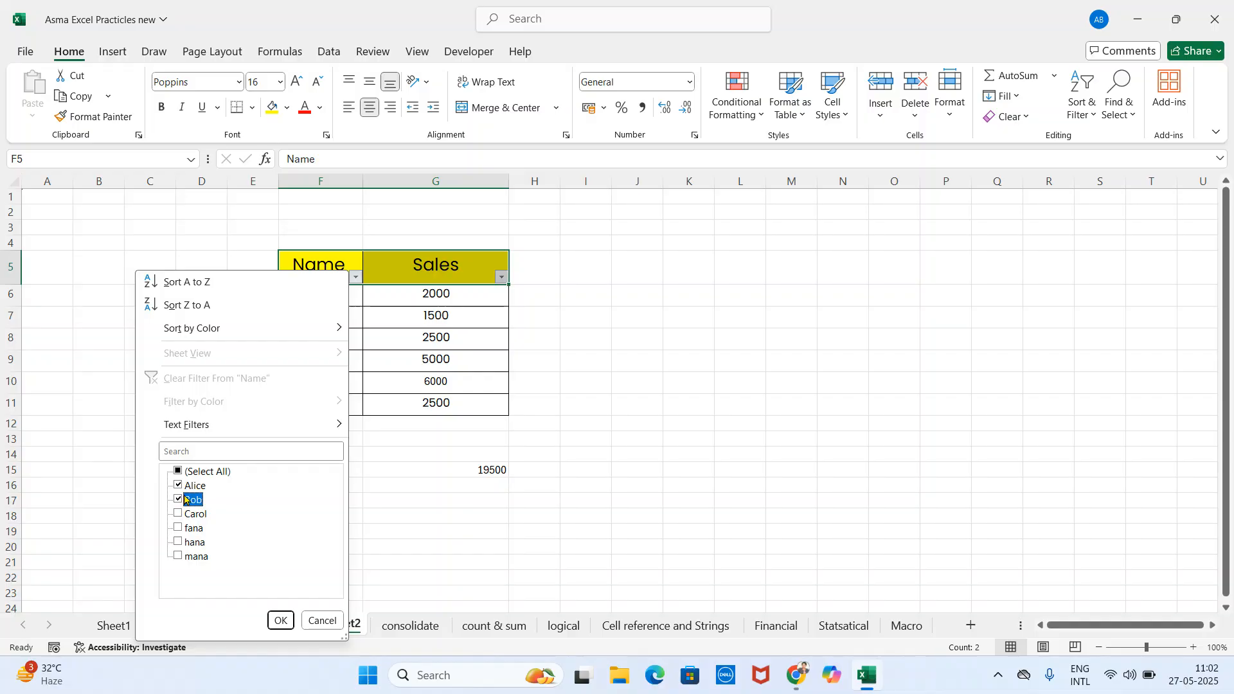
left_click(179, 515)
left_click(279, 620)
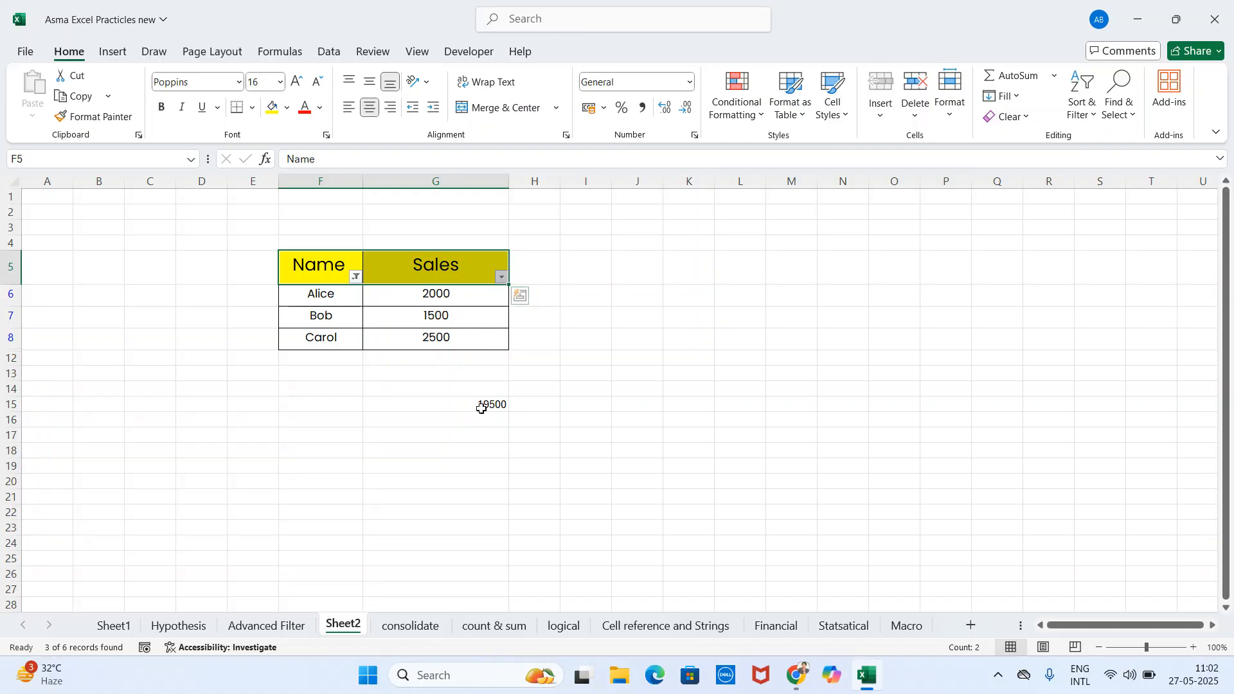
left_click(479, 457)
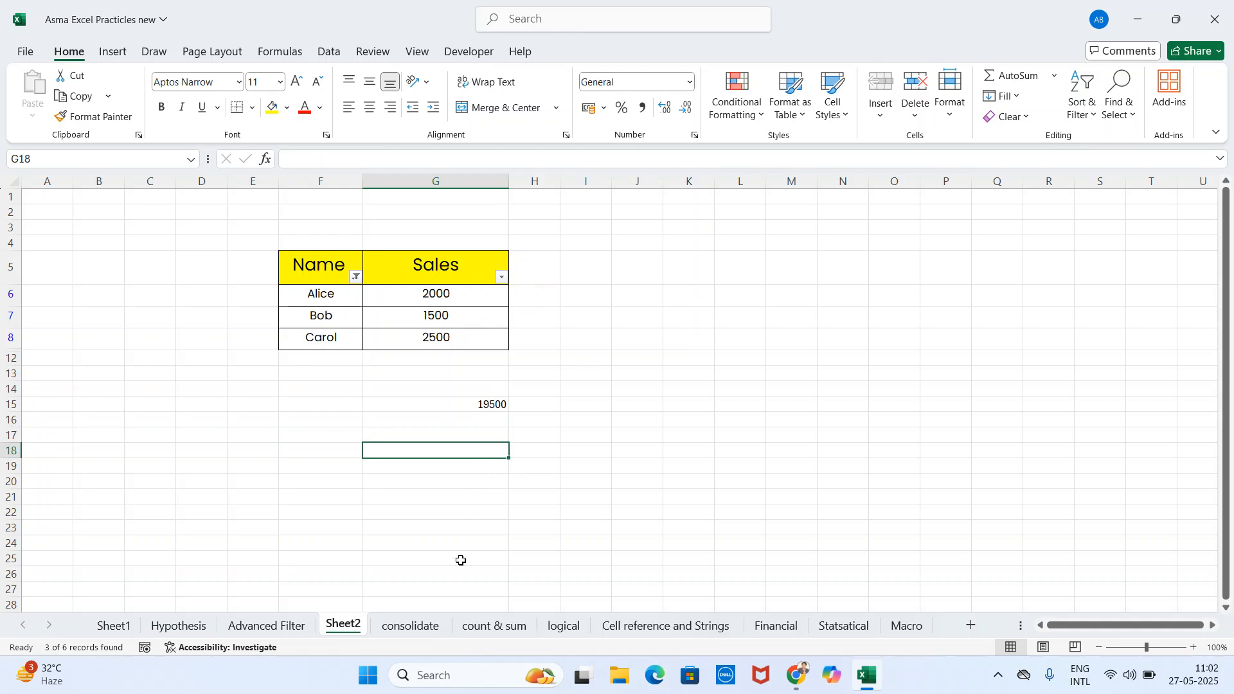
type("=sub")
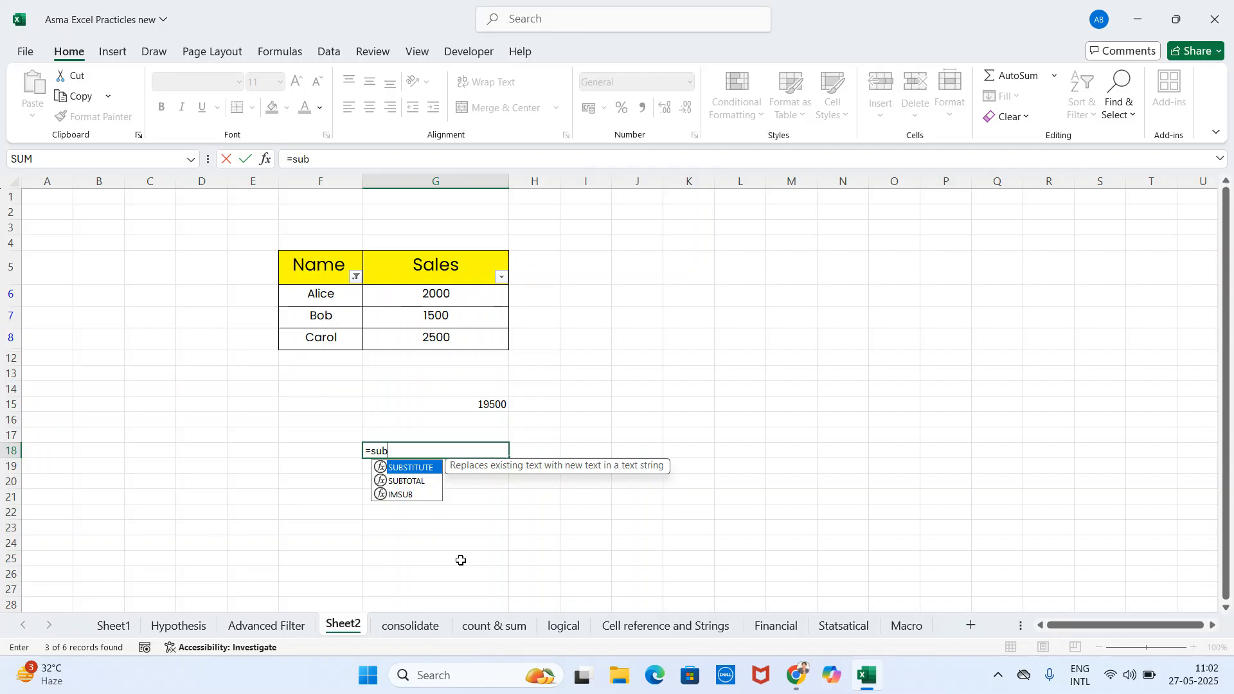
key("Down")
key("Tab")
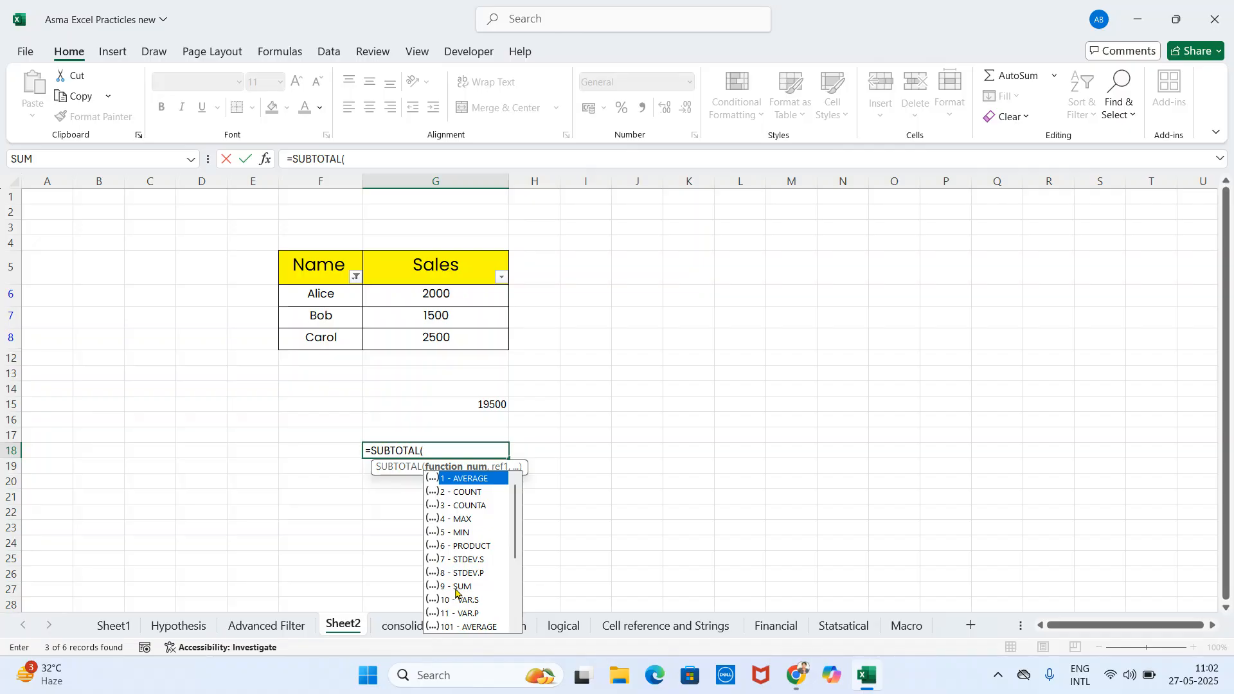
type("9,")
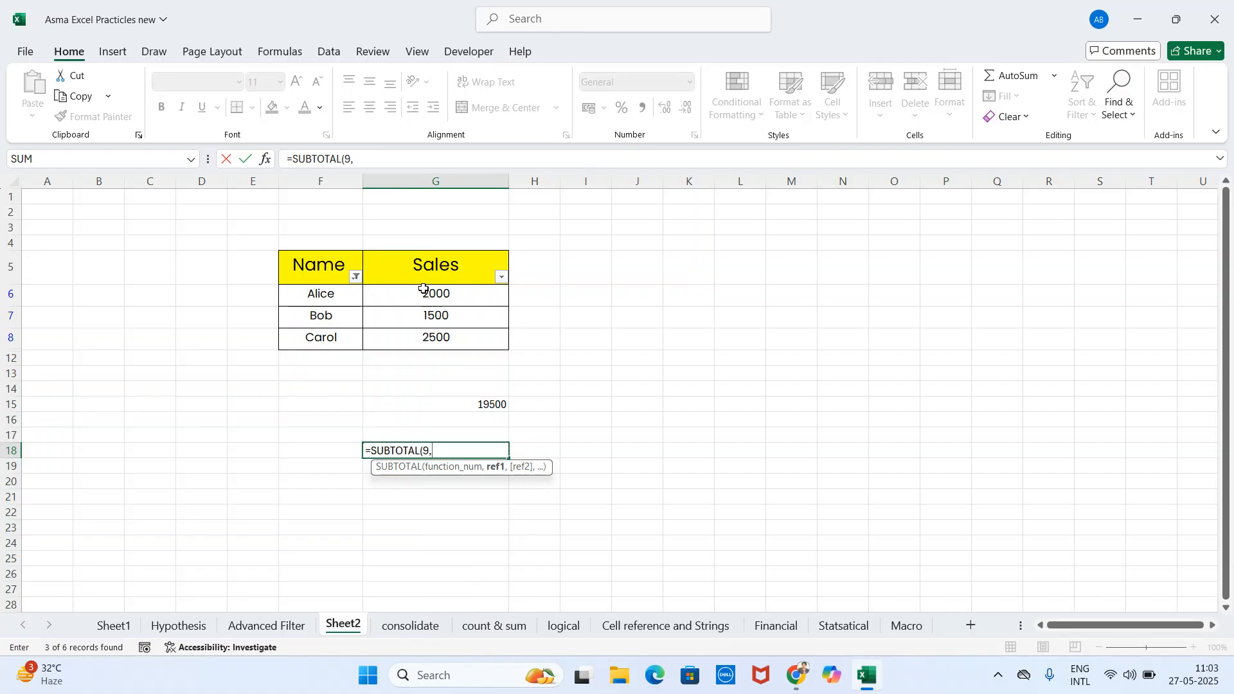
key("BackSpace")
key("BackSpace")
key("BackSpace")
key("BackSpace")
key("BackSpace")
key("BackSpace")
key("BackSpace")
key("BackSpace")
key("BackSpace")
key("BackSpace")
key("BackSpace")
key("BackSpace")
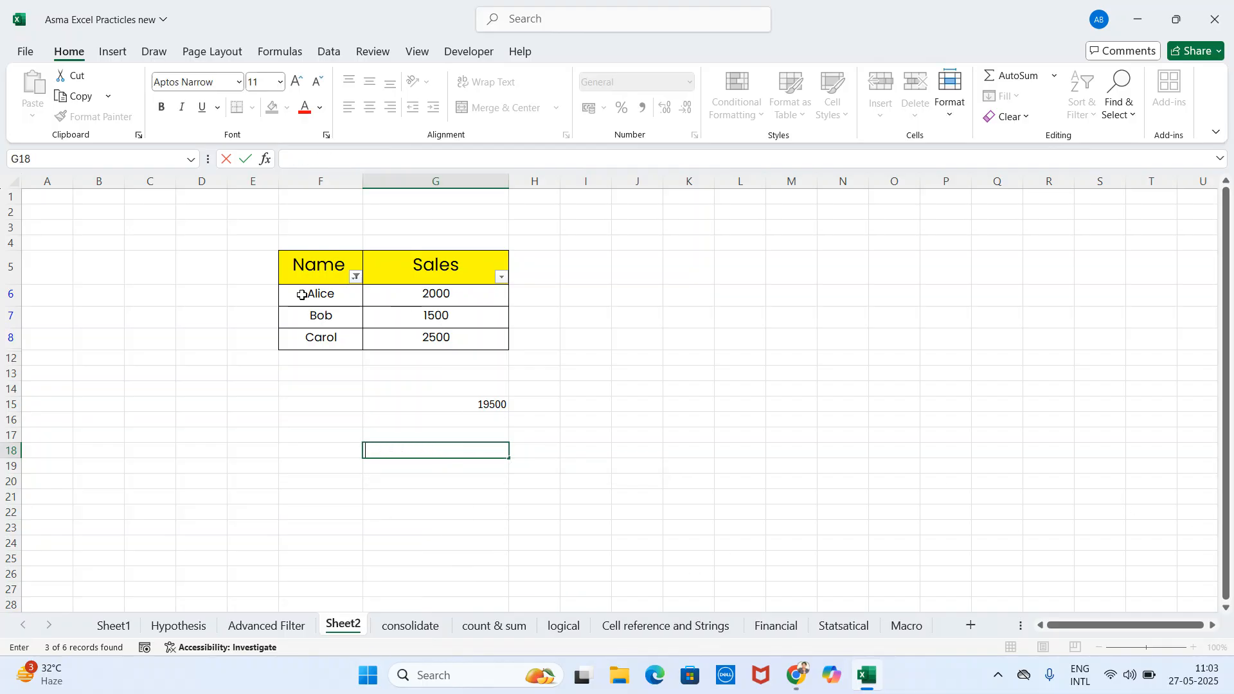
Show all names in the table again and enter a SUBTOTAL formula with function 9 (SUM) over G6:G11 in cell G18.
left_click(355, 277)
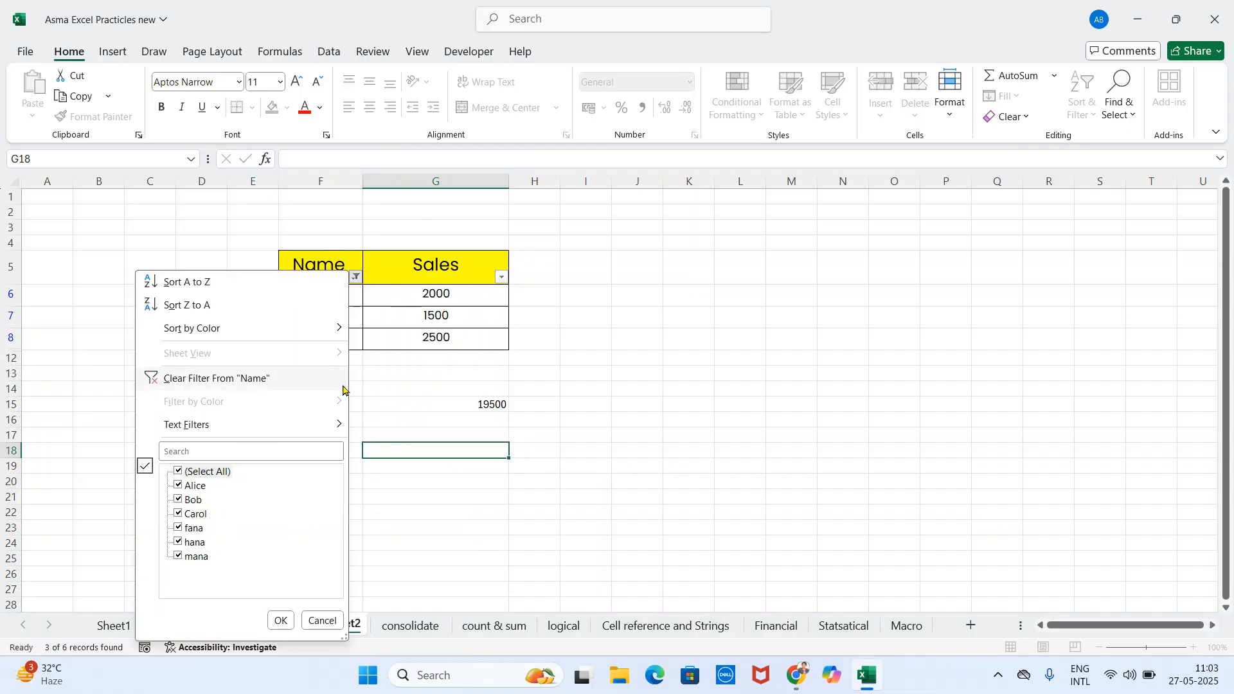
left_click(280, 621)
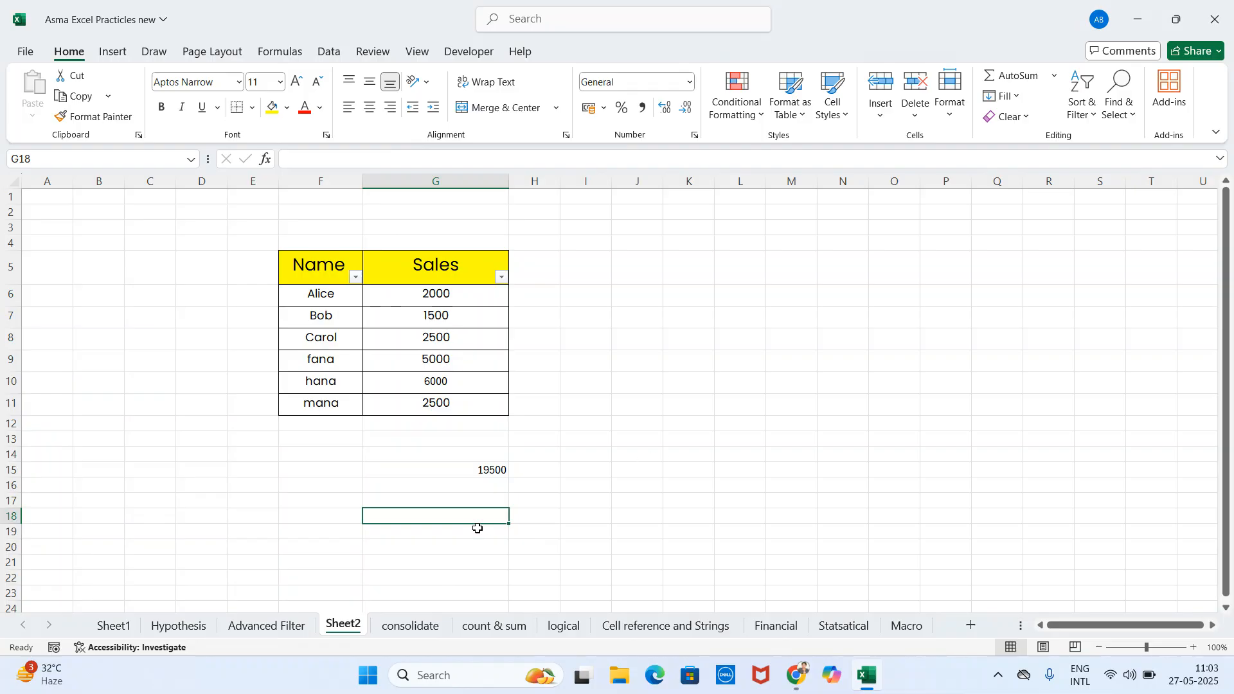
type("=sub")
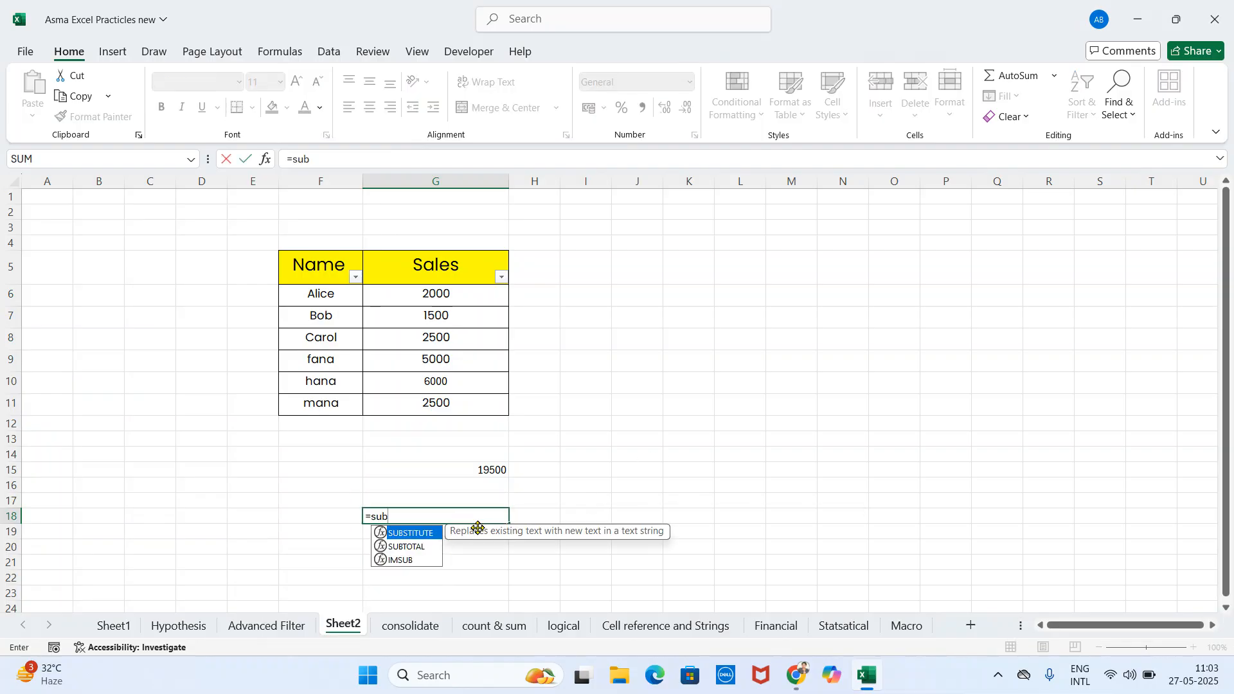
type("tot")
key("Tab")
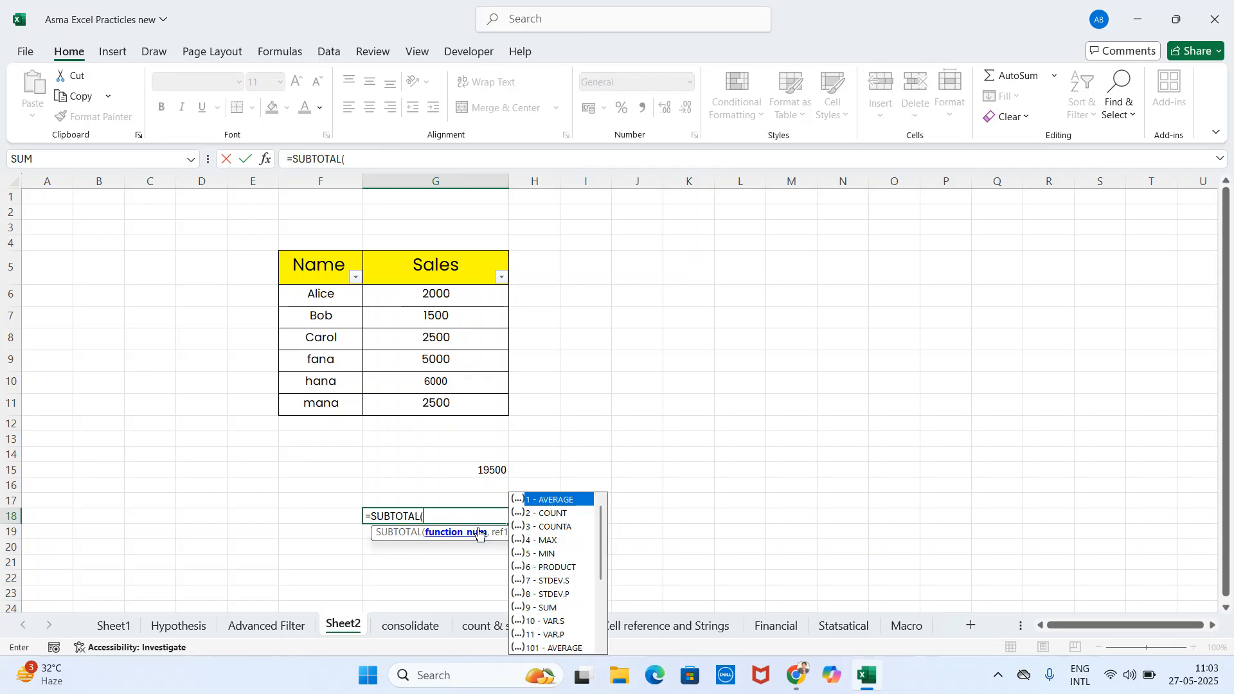
type("9,")
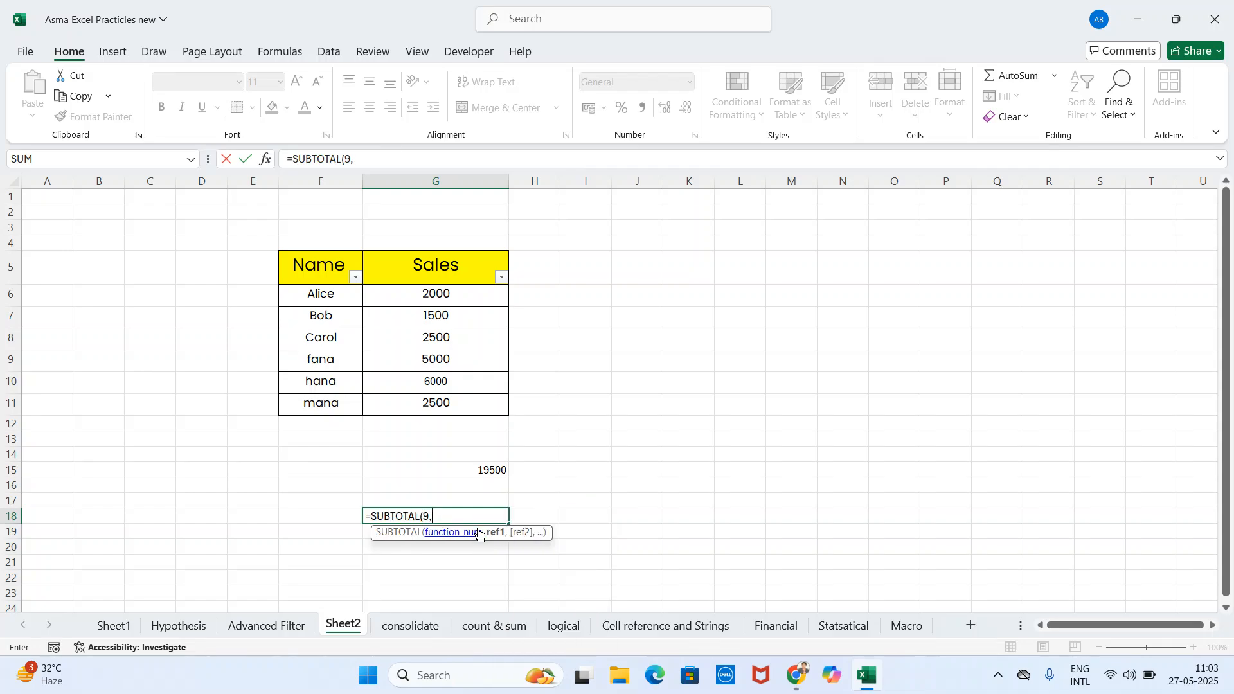
left_click_drag(444, 300, 436, 399)
key("Return")
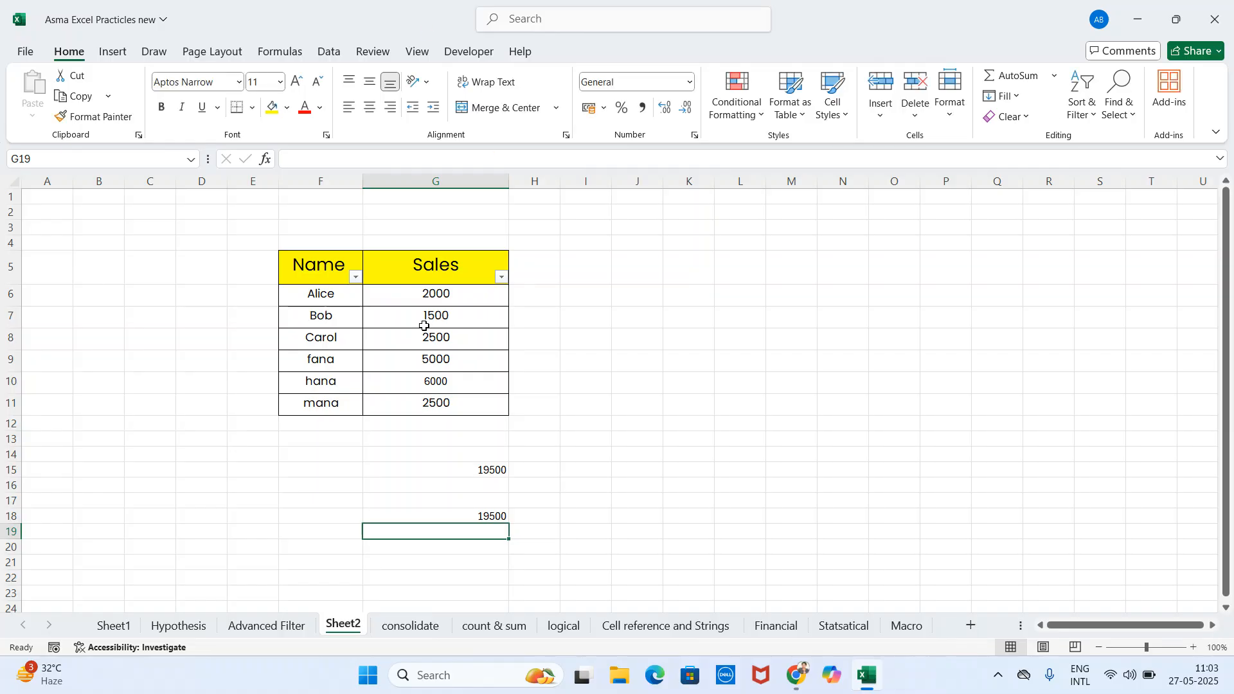
Filter the Name column to only the names in rows 7, 9 and 10.
left_click(355, 278)
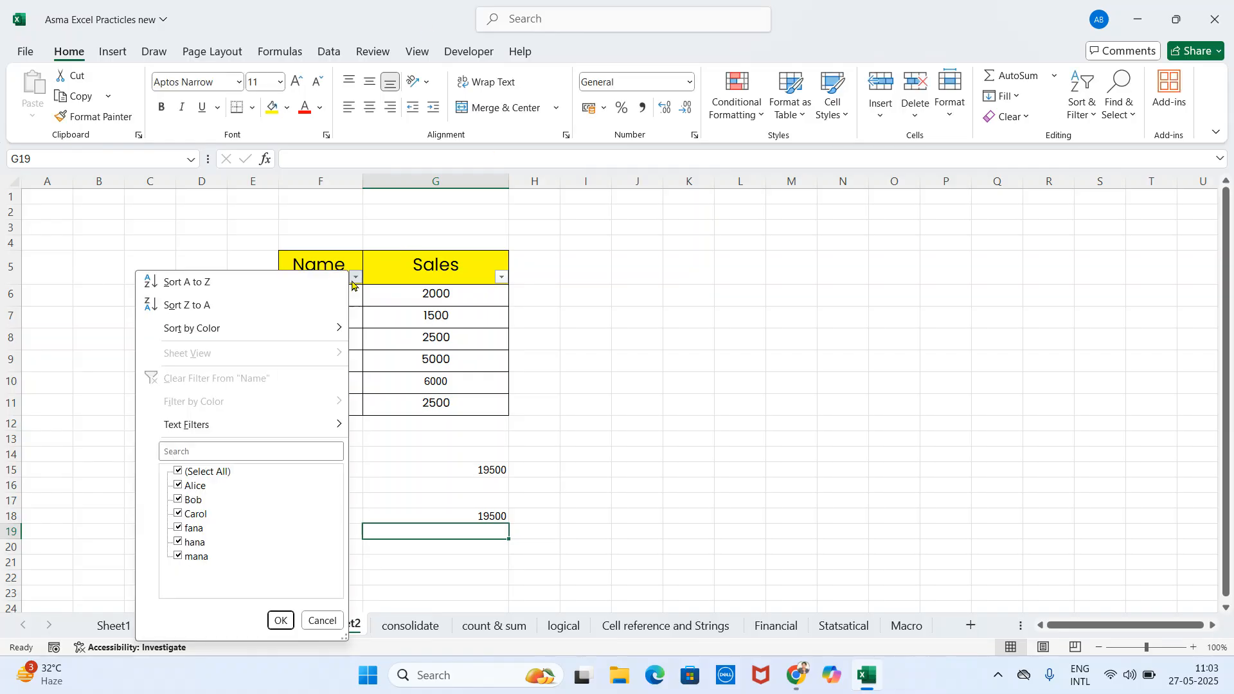
left_click(179, 471)
left_click(179, 500)
left_click(179, 527)
left_click(178, 542)
left_click(281, 620)
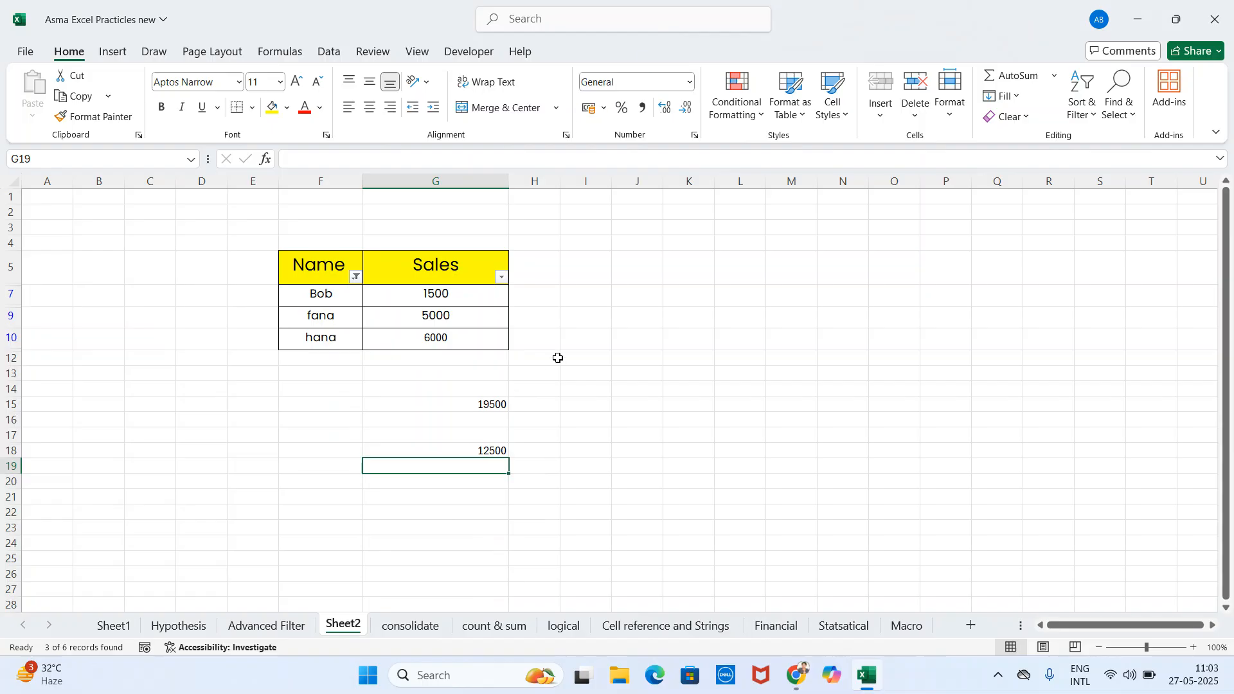
Go to the Advanced Filter sheet and clear the existing result in K4 below the sumproduct header.
left_click(414, 629)
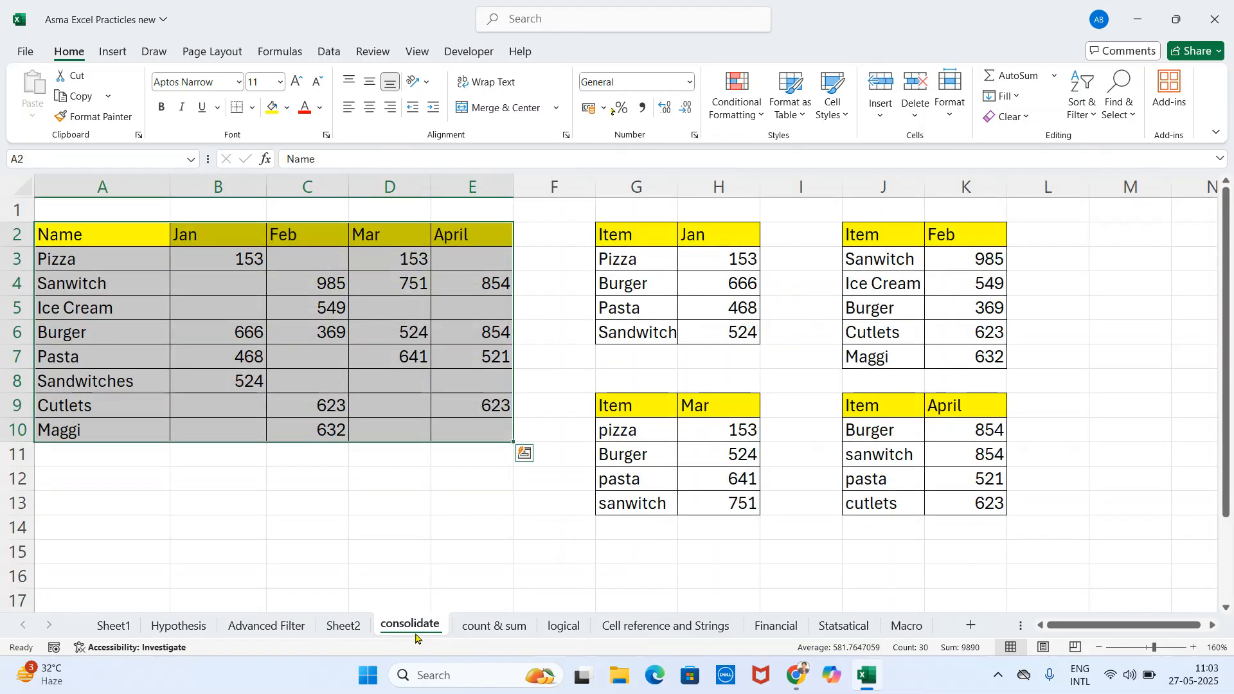
left_click(343, 635)
left_click(270, 628)
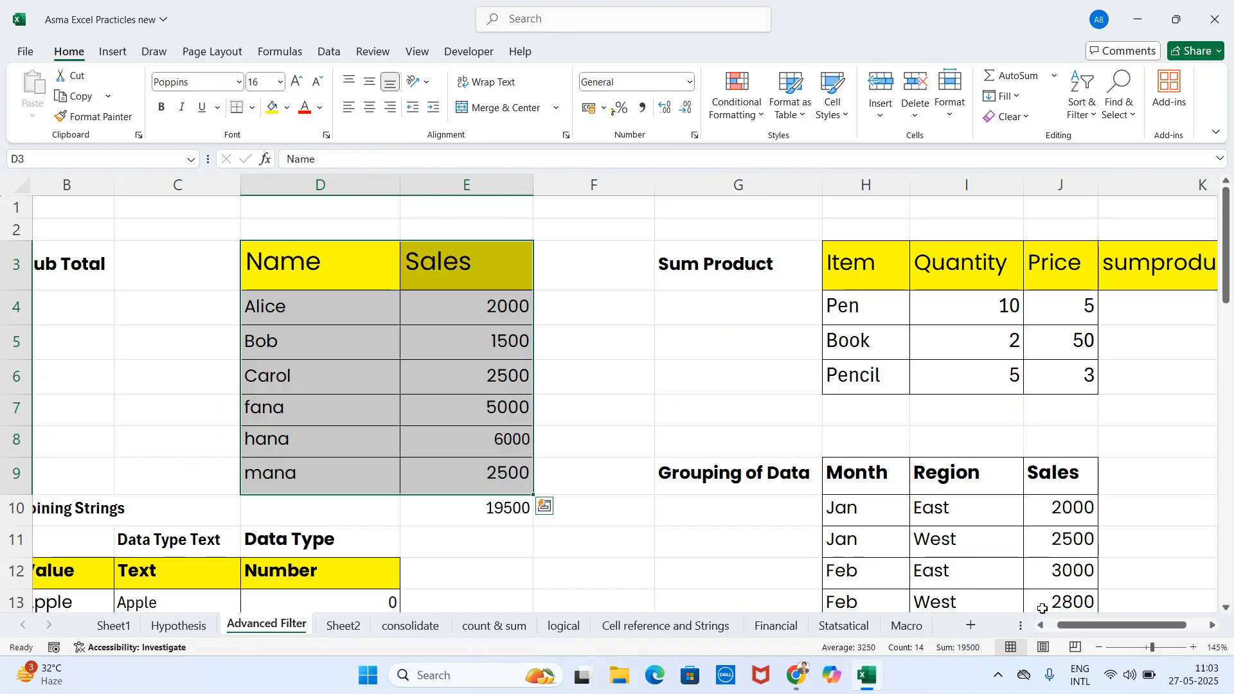
left_click_drag(1104, 624, 1124, 627)
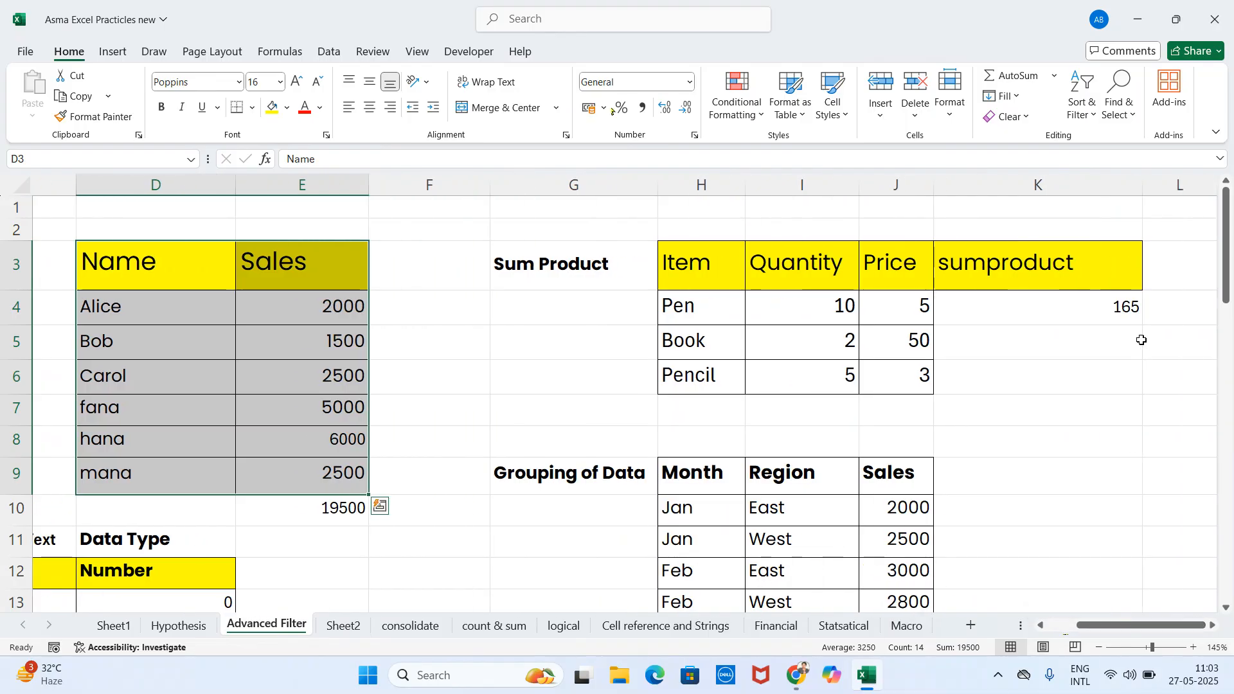
left_click(1063, 310)
key("Delete")
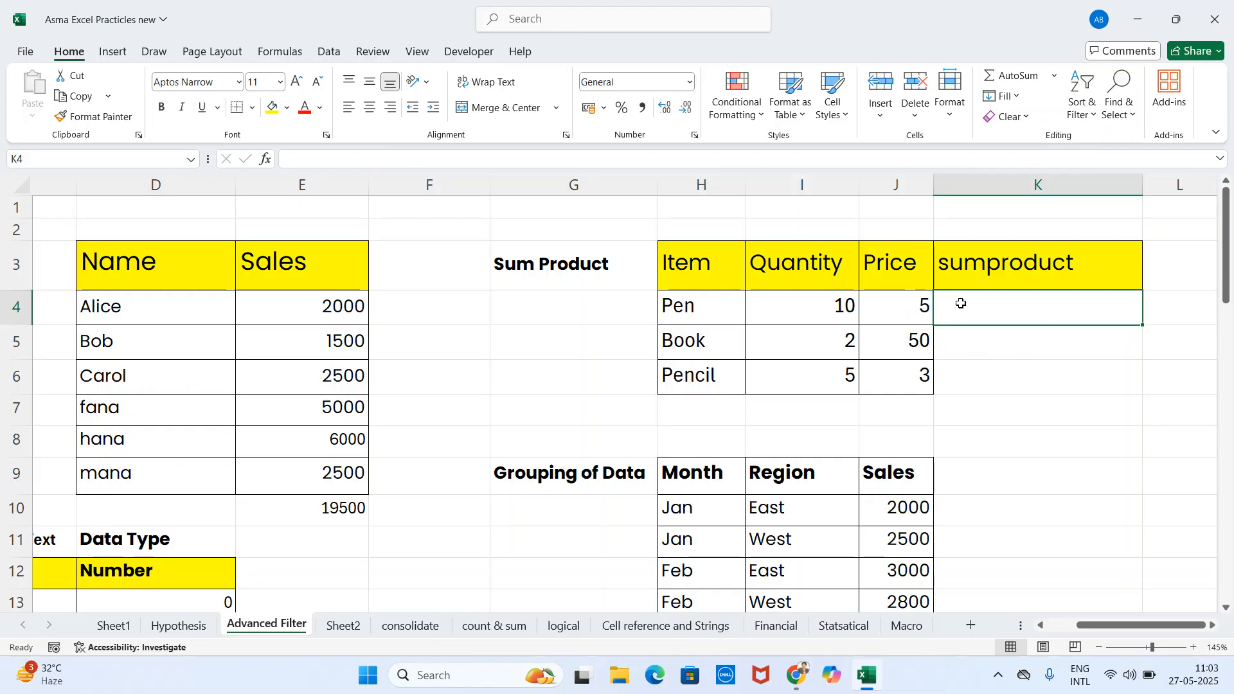
type("=")
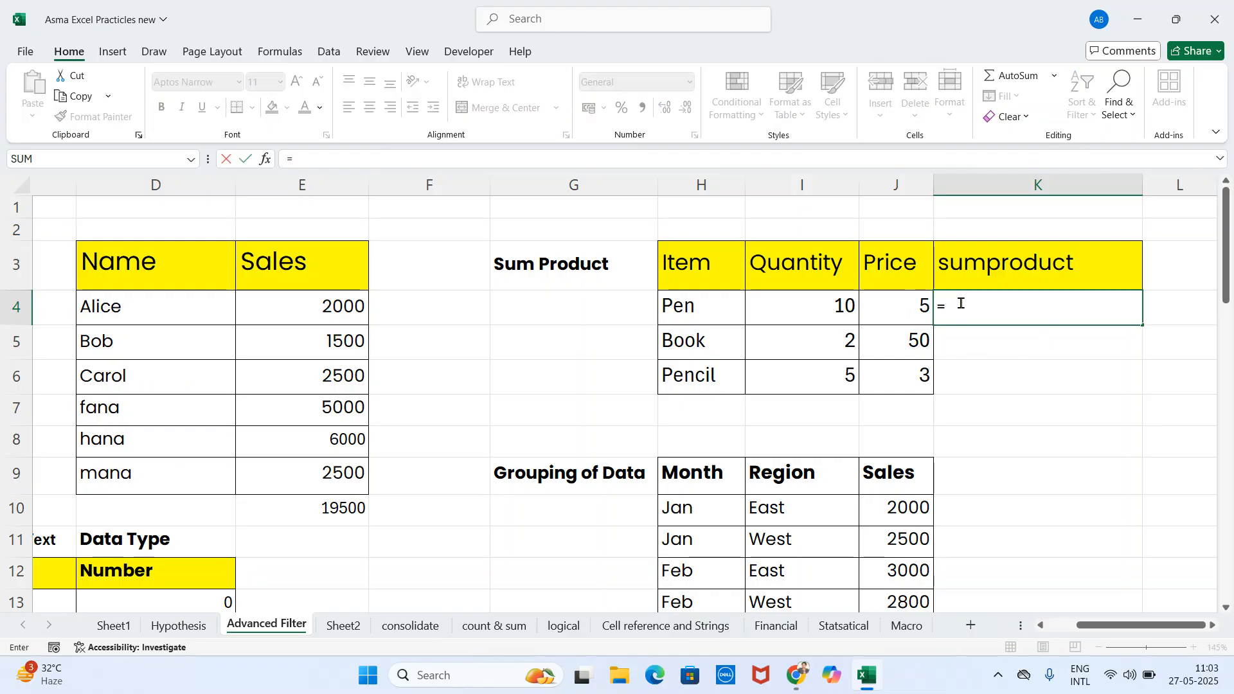
type("sum")
key("BackSpace")
key("BackSpace")
key("BackSpace")
key("BackSpace")
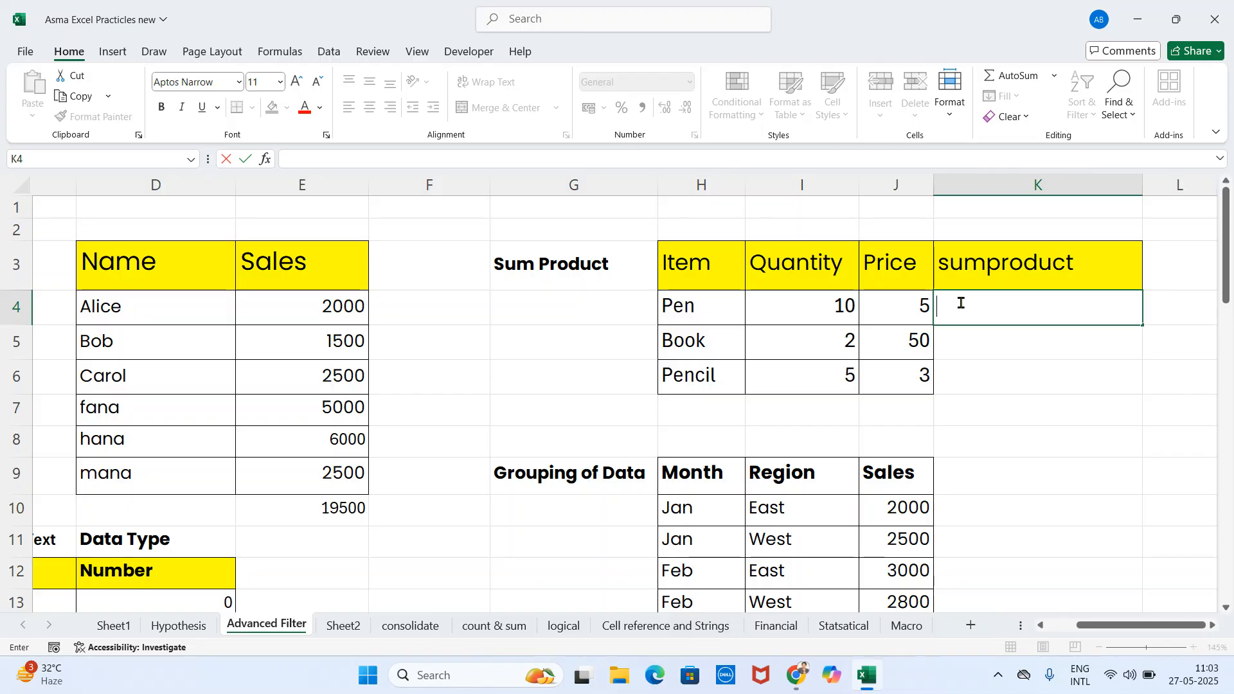
Multiply quantity by price with =I4*J4 in K4 and fill the formula down to K6.
type("=")
left_click(842, 307)
type("*")
left_click(908, 313)
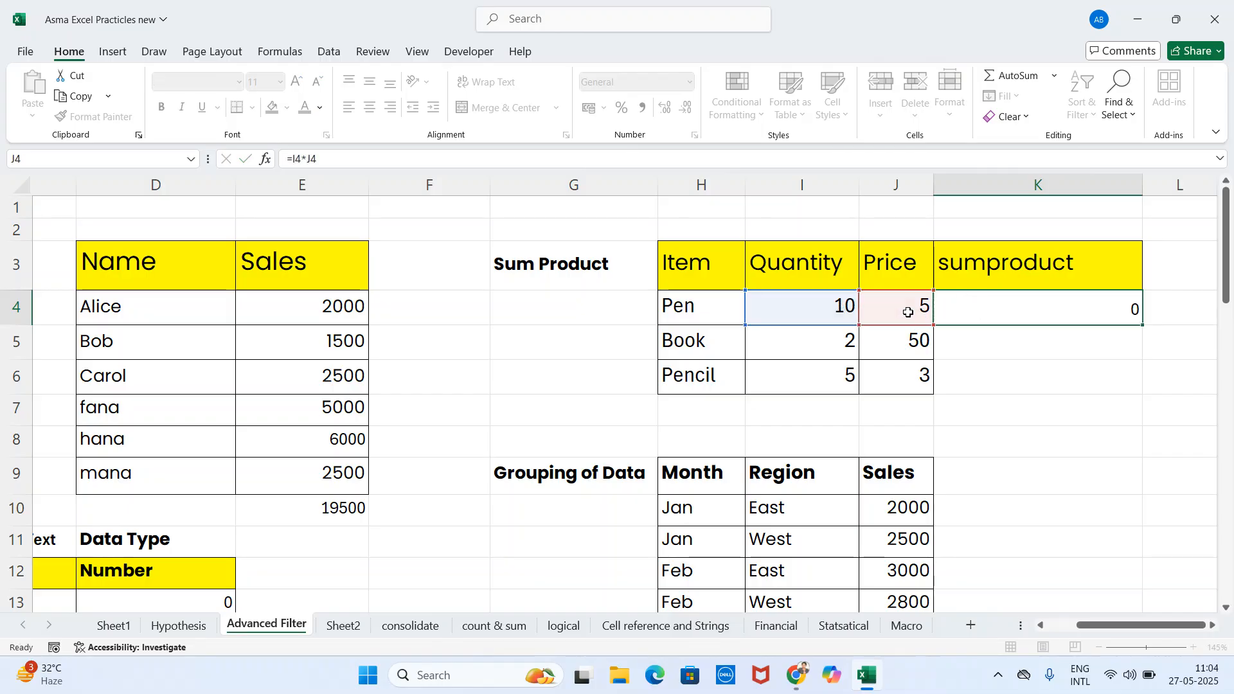
key("Return")
left_click(992, 313)
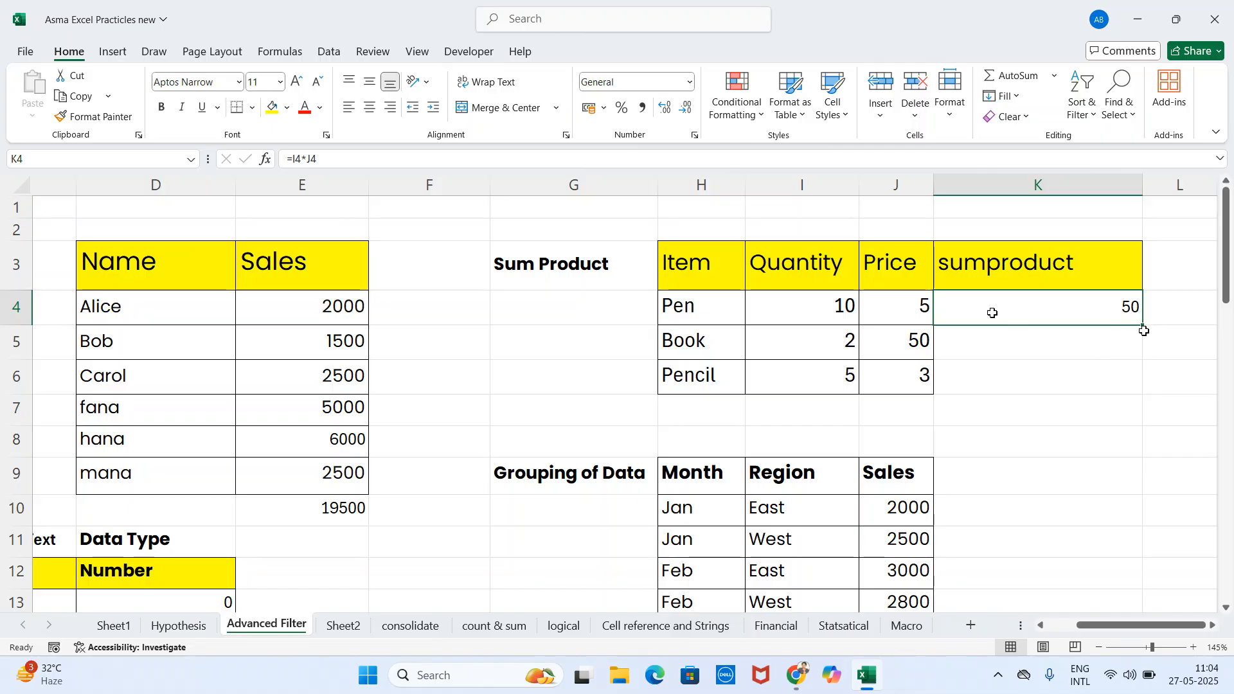
left_click_drag(1142, 324, 1142, 386)
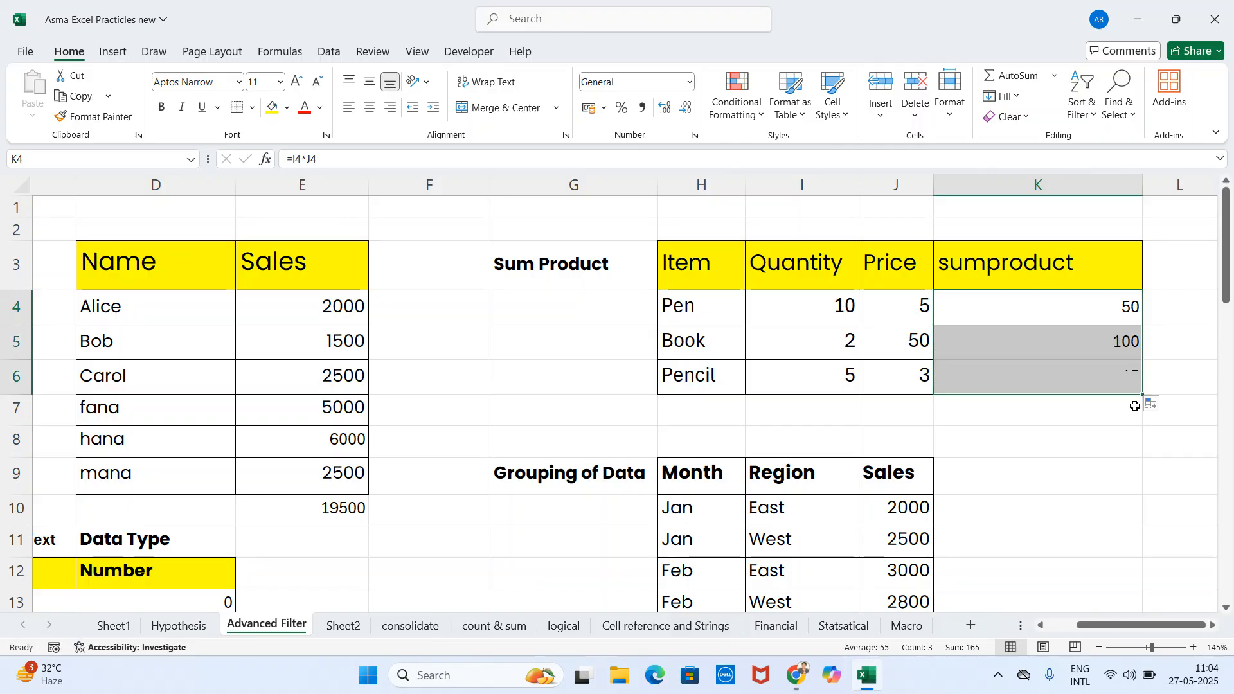
Total the row products in K7 with =SUM(K4:K6).
left_click(1091, 405)
type("=sum")
key("Tab")
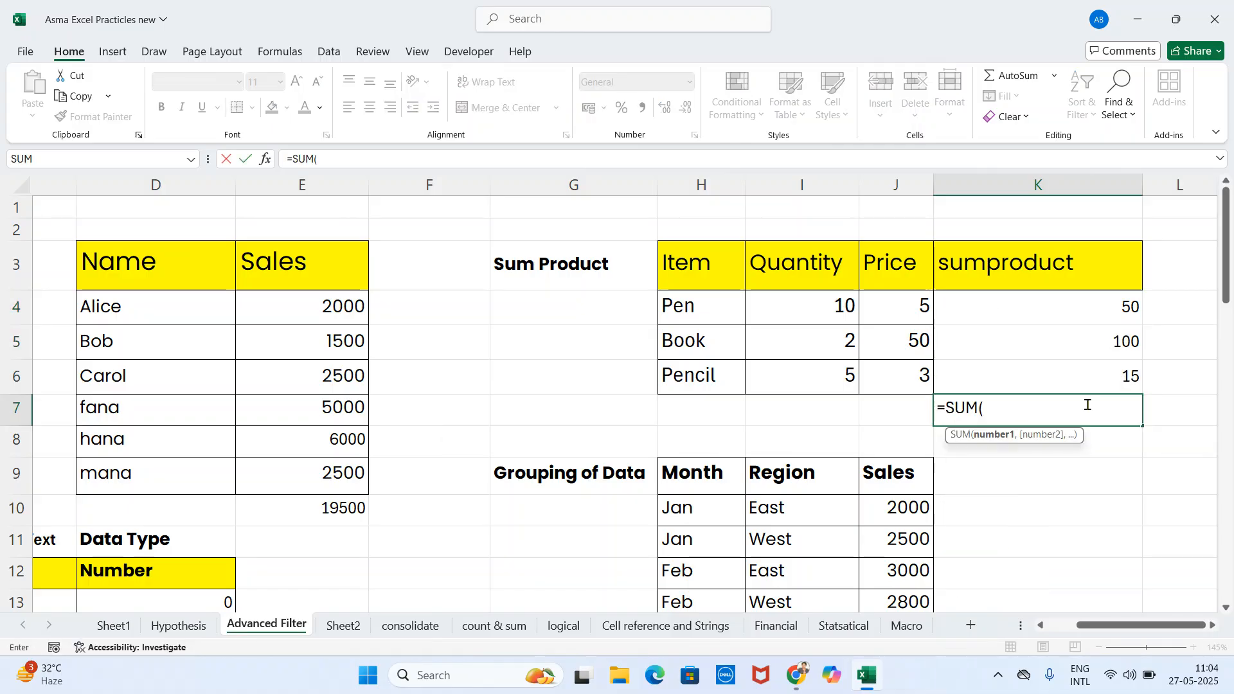
left_click_drag(1079, 312, 1082, 373)
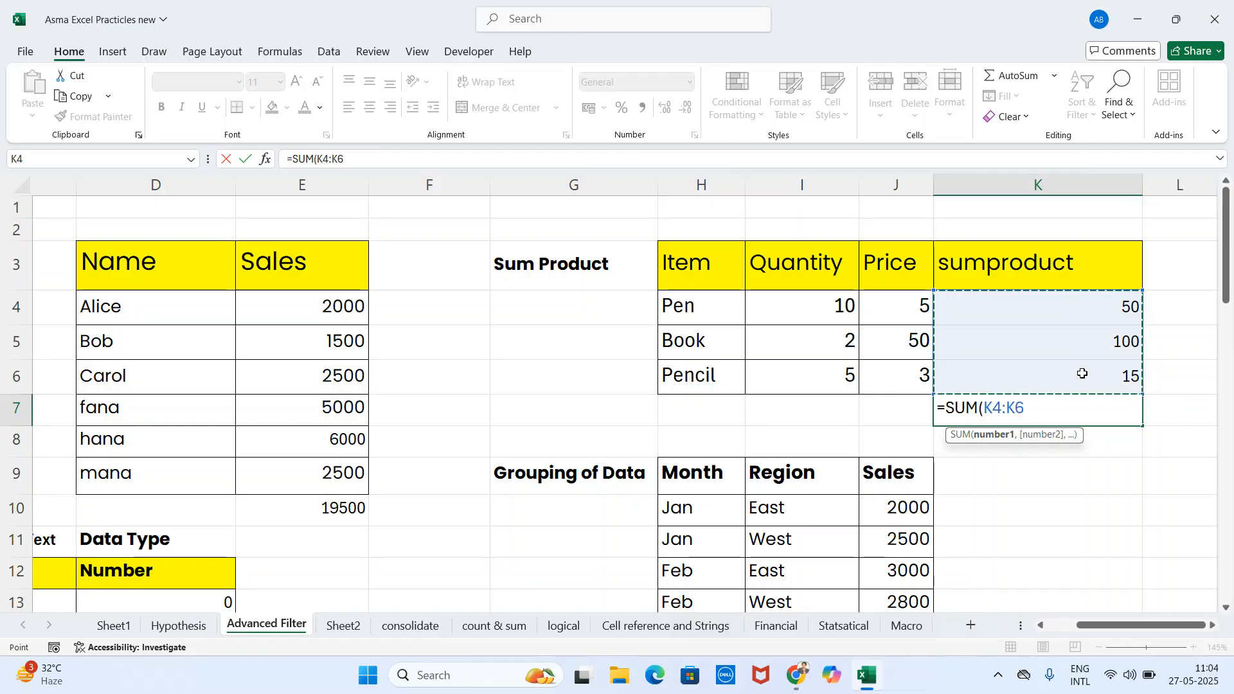
type(")")
key("Return")
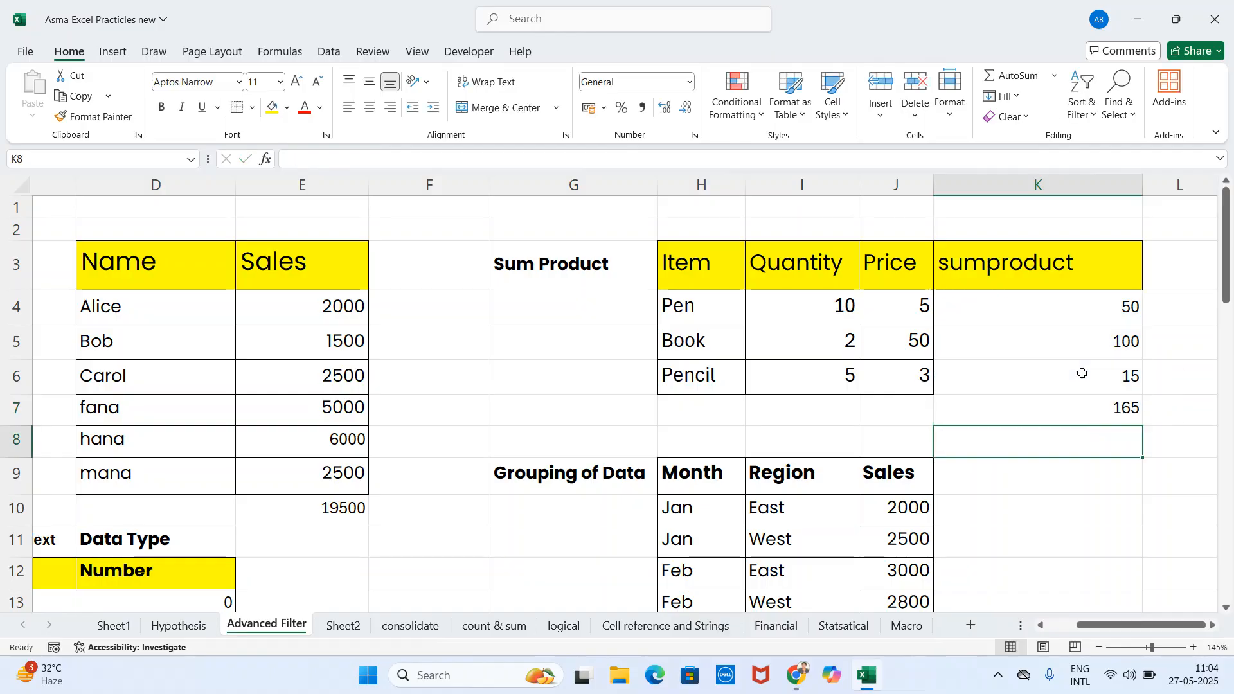
Clear the product formulas and their total from K4:K7.
left_click(1108, 413)
left_click_drag(1099, 305, 1116, 401)
key("Delete")
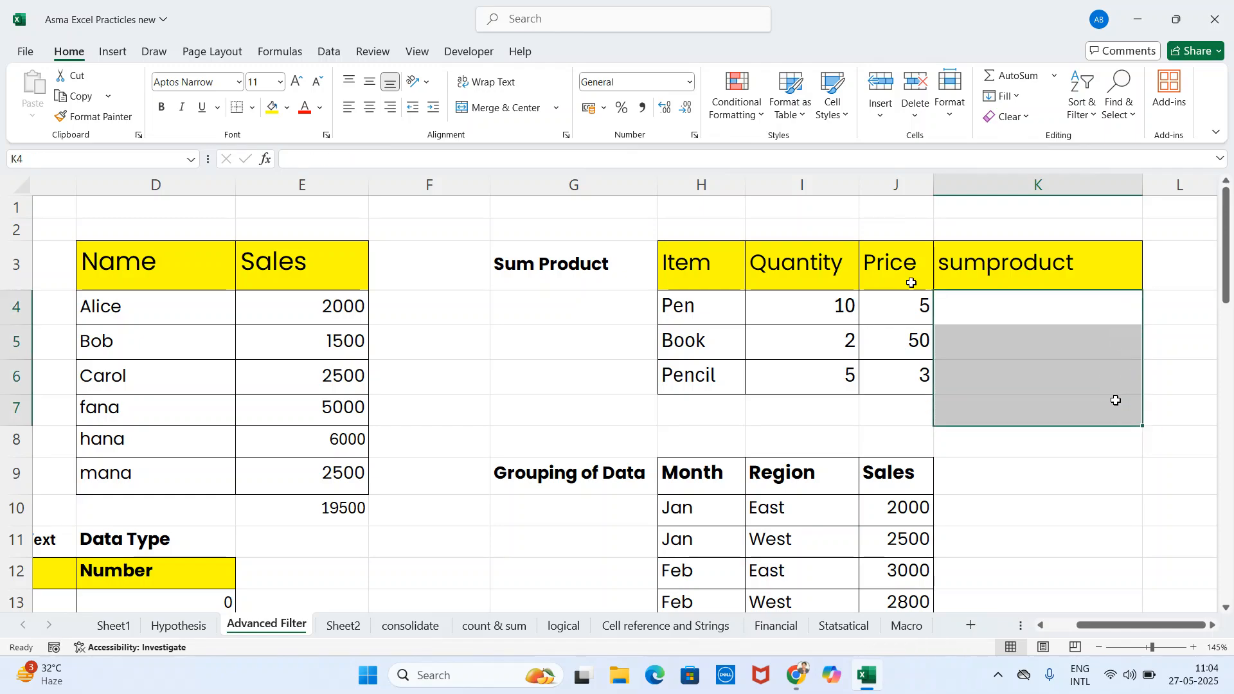
Enter =SUMPRODUCT(I4:I6,J4:J6) in K4 to total the quantities multiplied by the prices.
left_click(1028, 310)
type("=s")
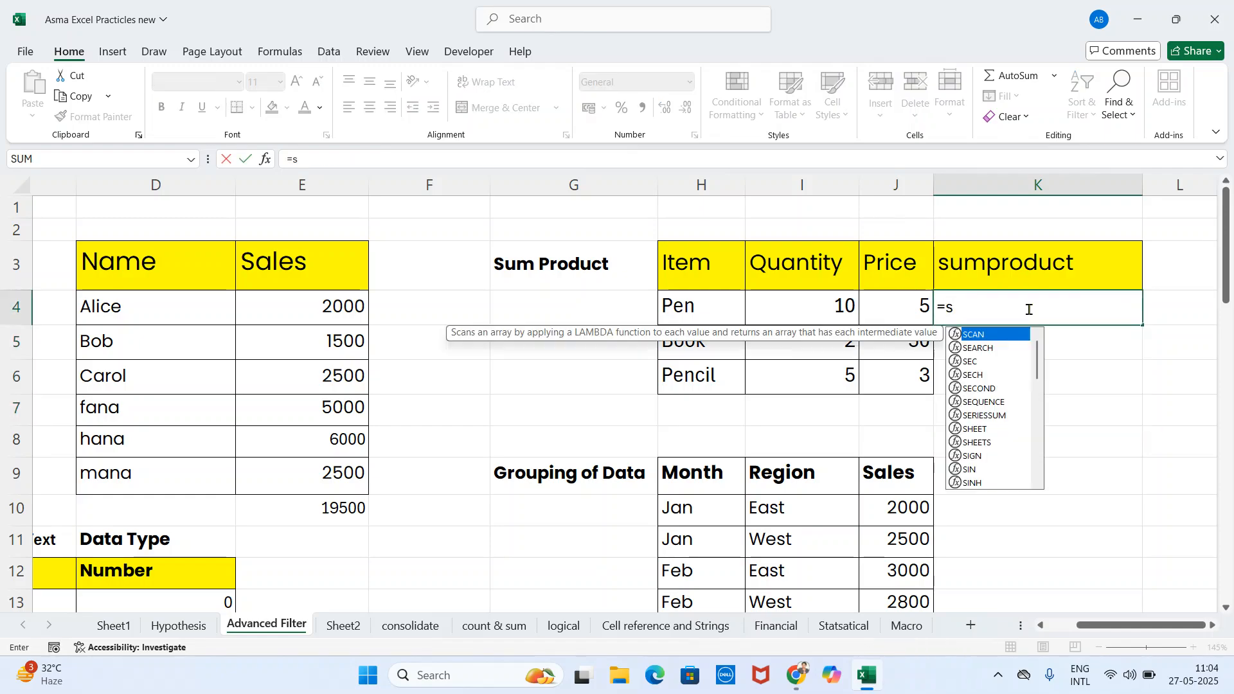
type("ub")
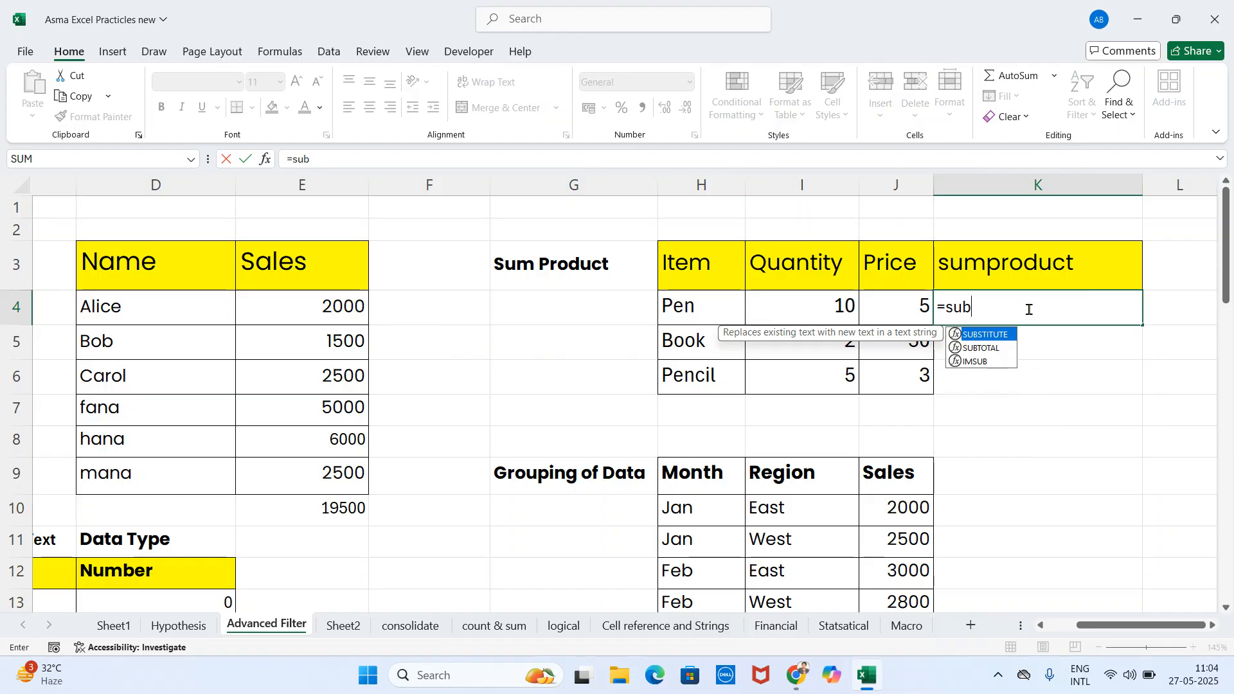
key("BackSpace")
type("m")
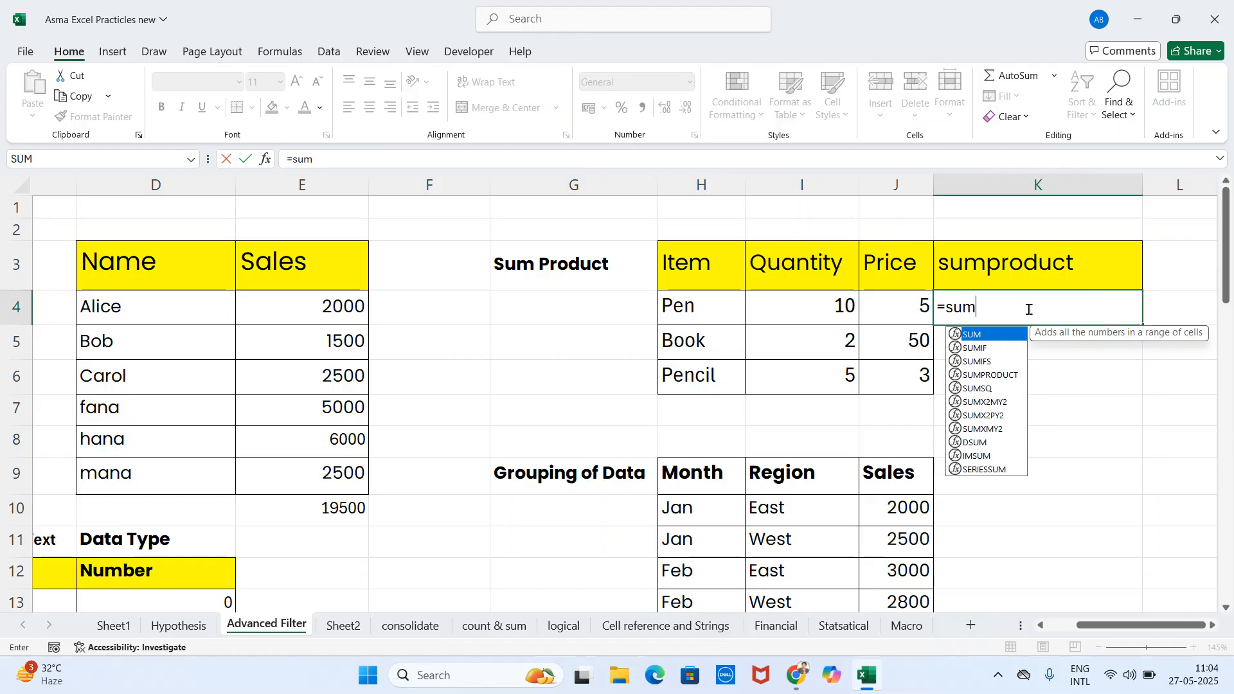
type("pr")
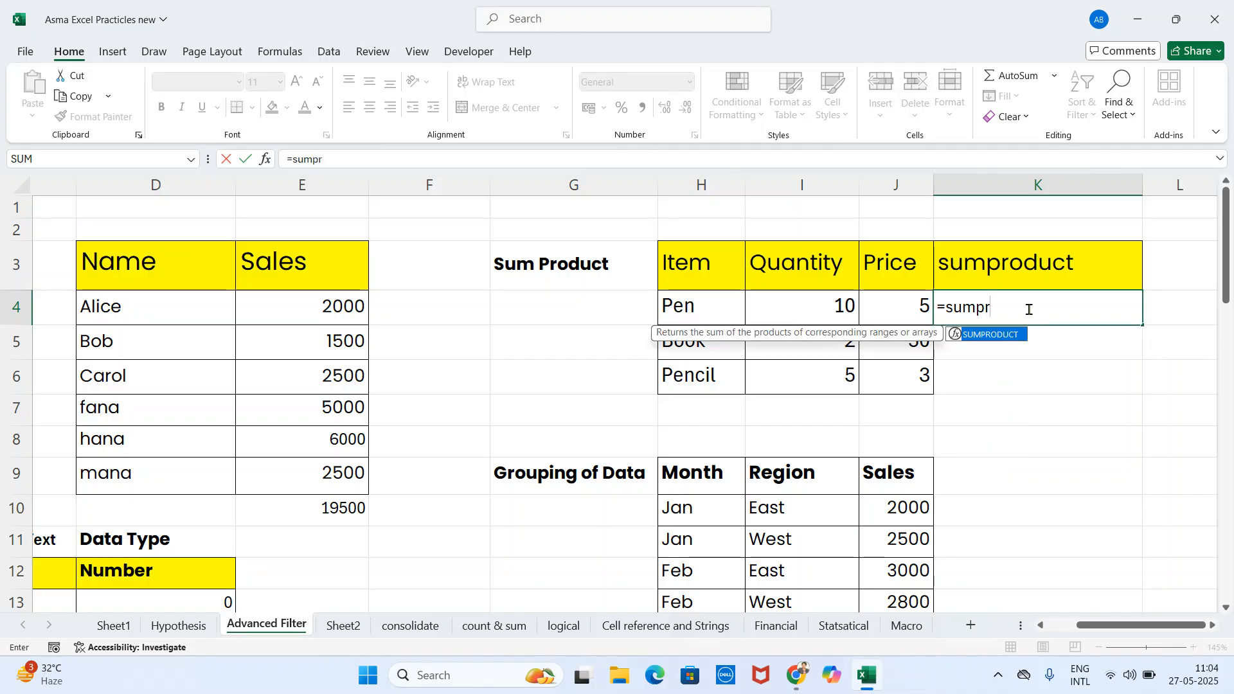
key("Tab")
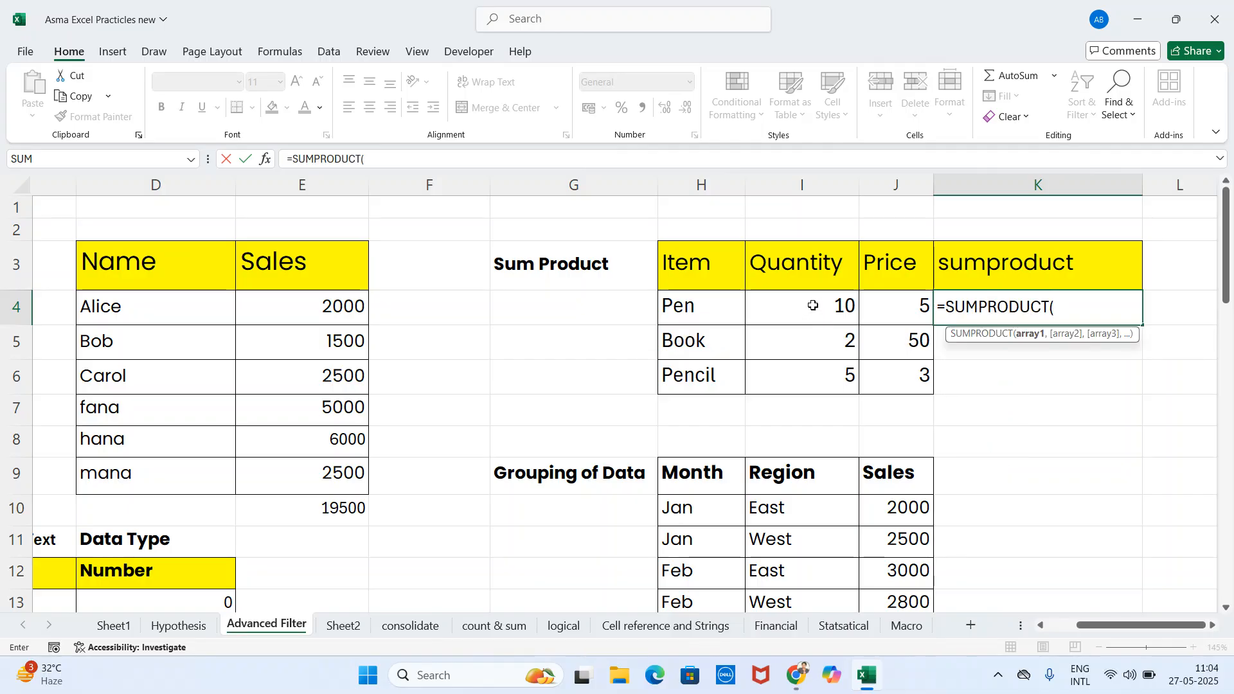
left_click_drag(814, 303, 820, 371)
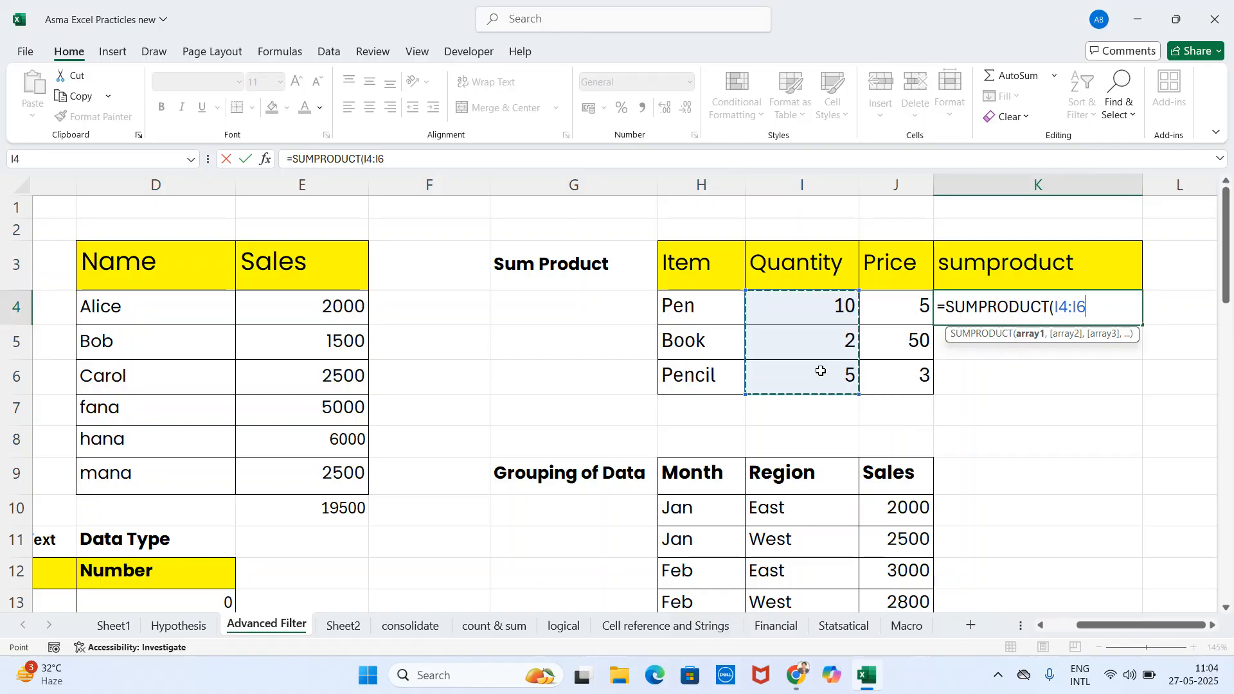
type(",")
left_click_drag(911, 304, 911, 372)
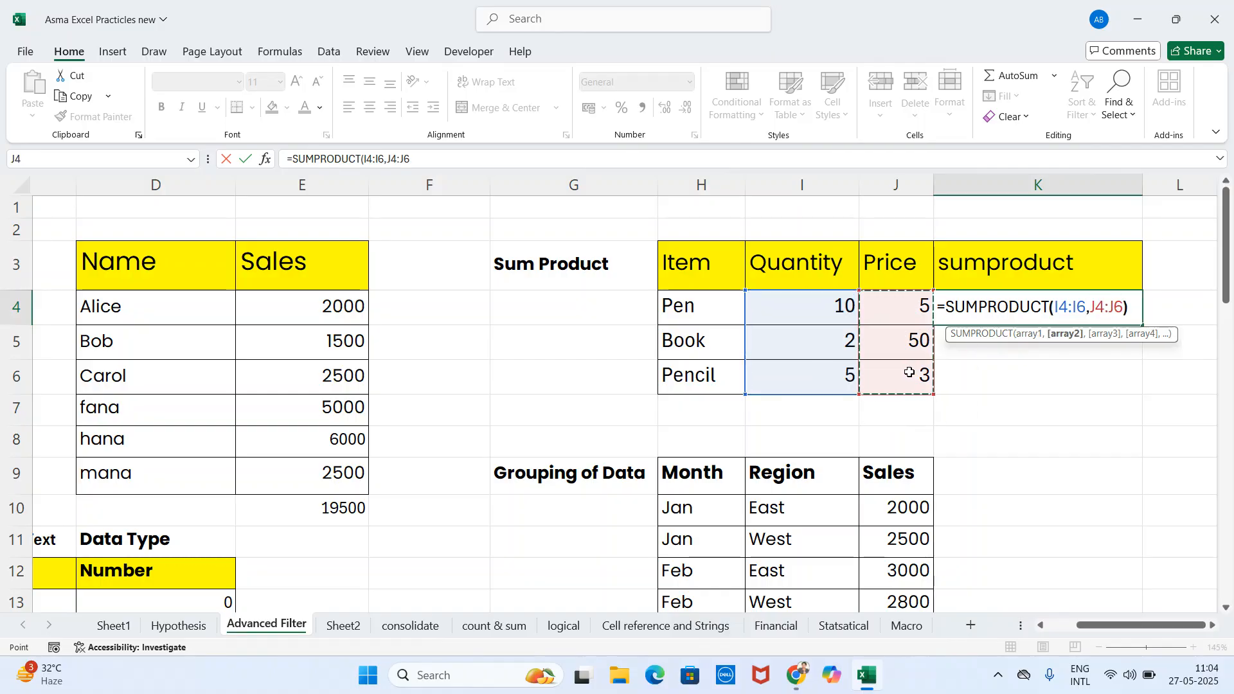
key("Return")
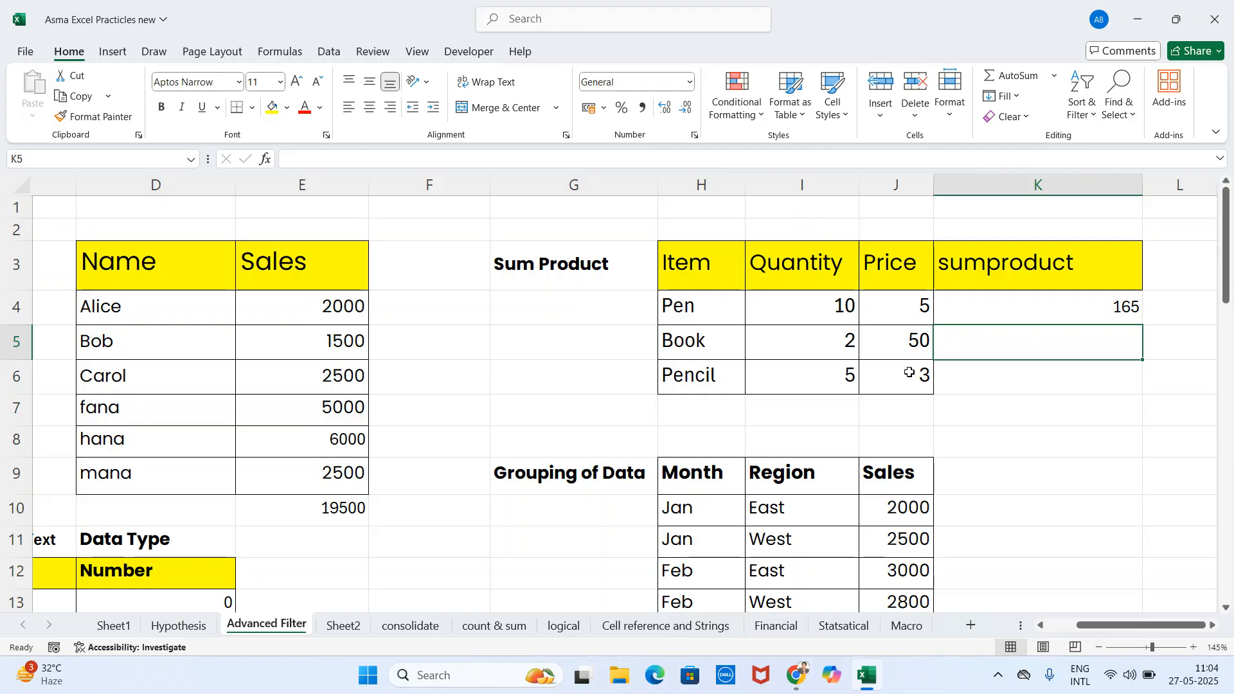
Examine the Match table: the formula in G17, the color list in I16:I20 and the lookup value in F17.
scroll(446, 491, "down", 3)
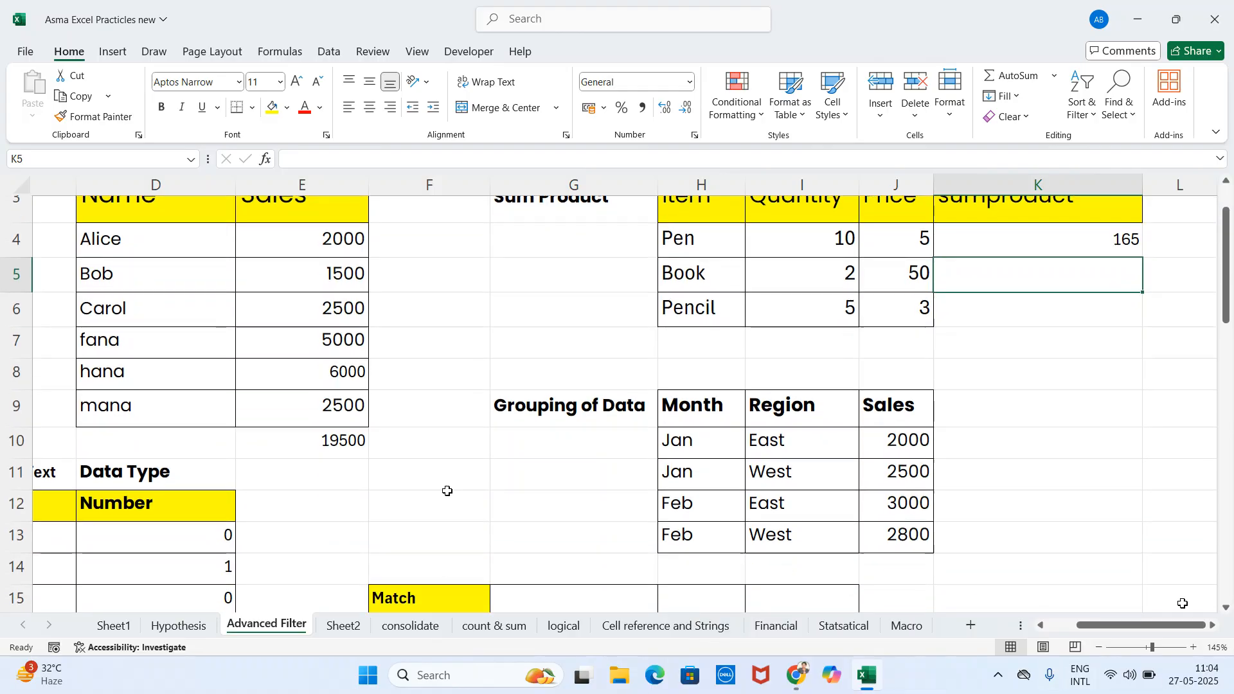
left_click_drag(1146, 627, 1117, 626)
scroll(811, 317, "down", 2)
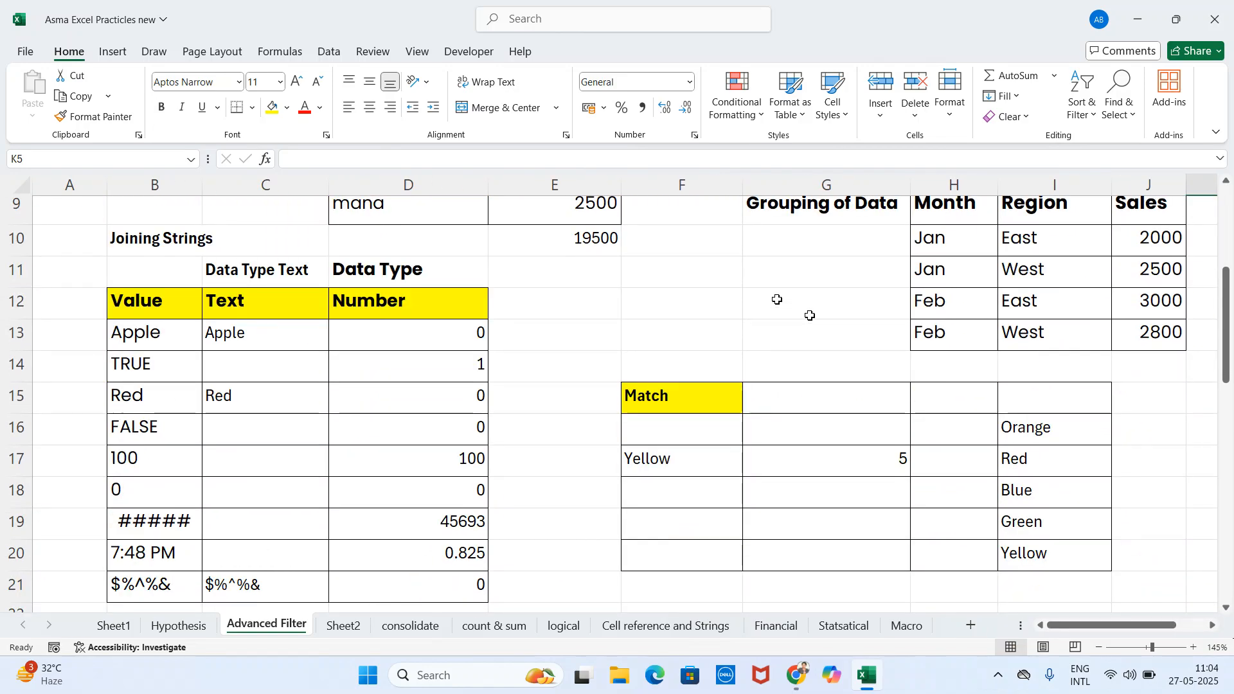
scroll(810, 316, "down", 1)
left_click_drag(1121, 626, 1138, 627)
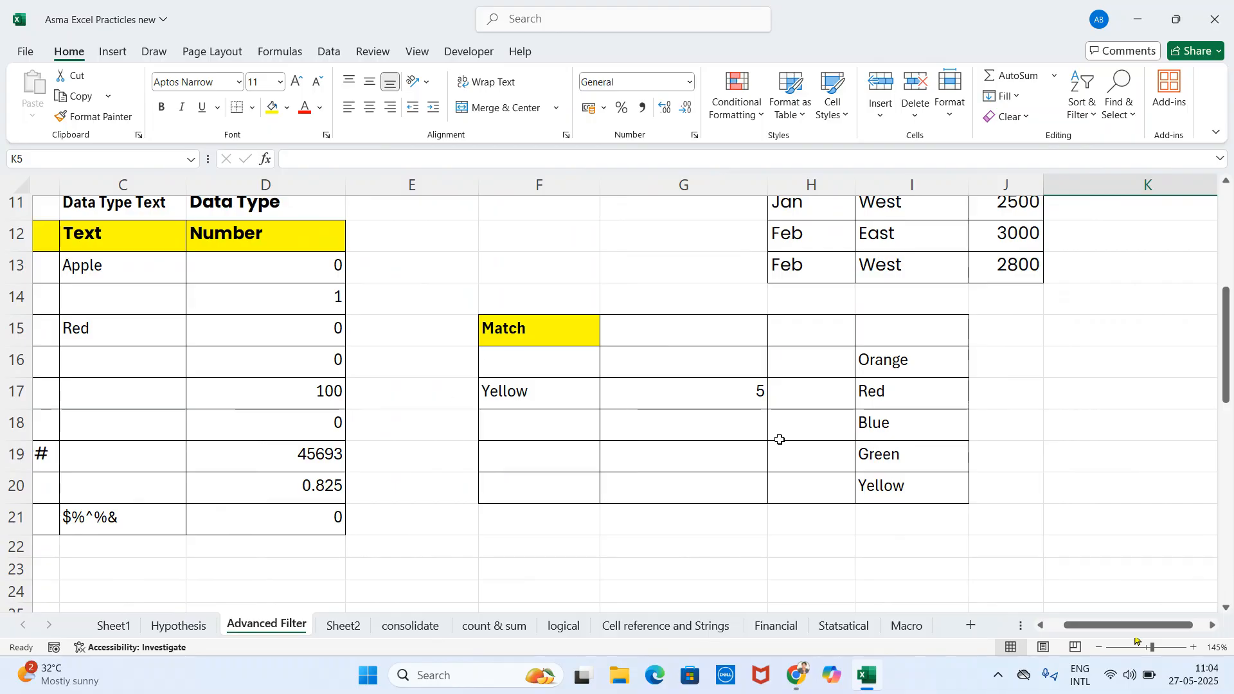
left_click(726, 398)
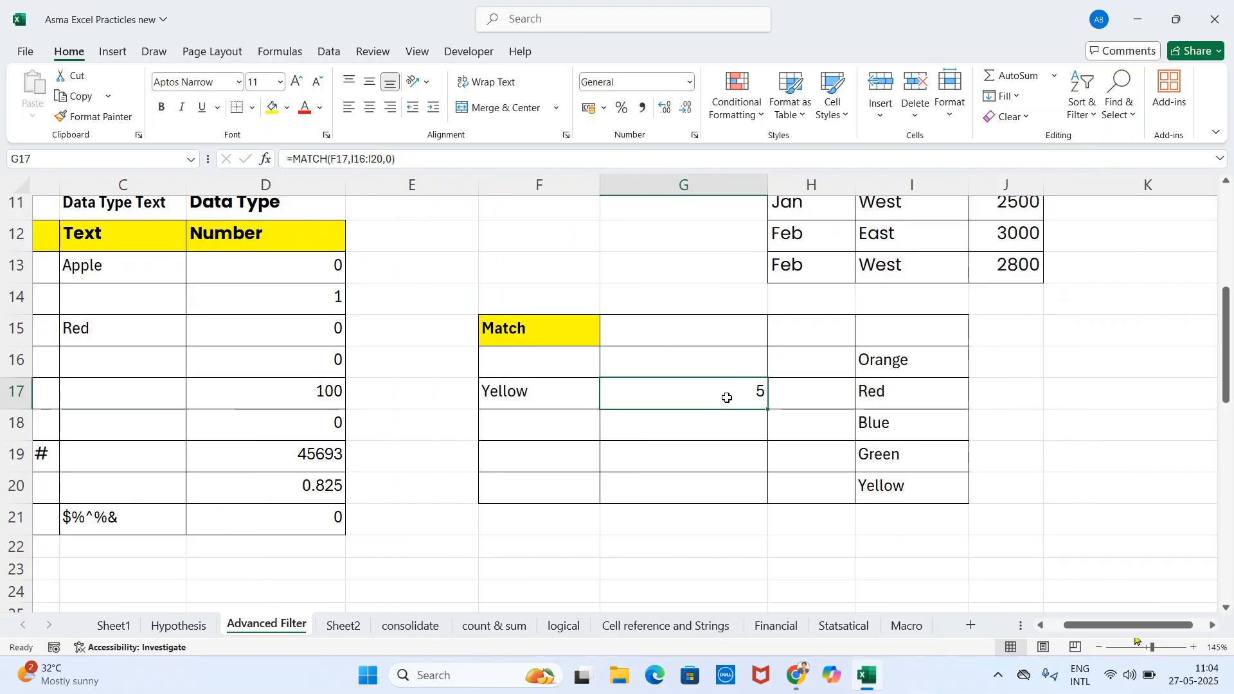
left_click(915, 359)
left_click(915, 390)
left_click(912, 424)
left_click(911, 449)
left_click(909, 495)
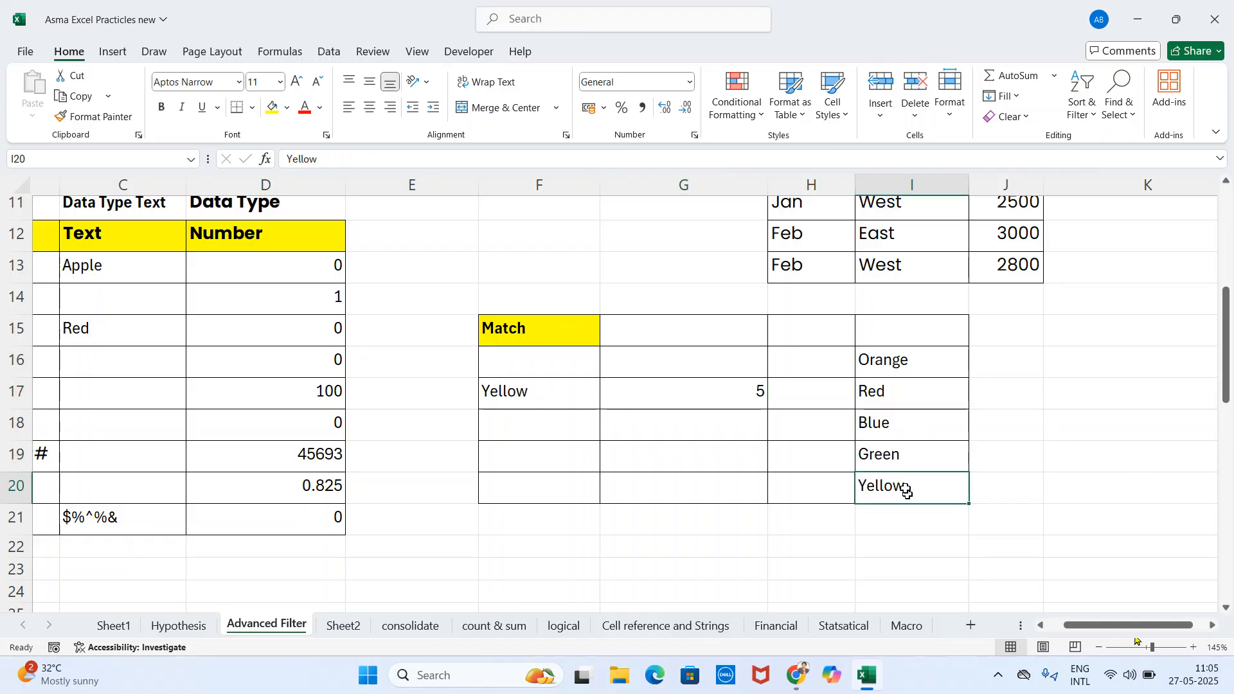
left_click(575, 404)
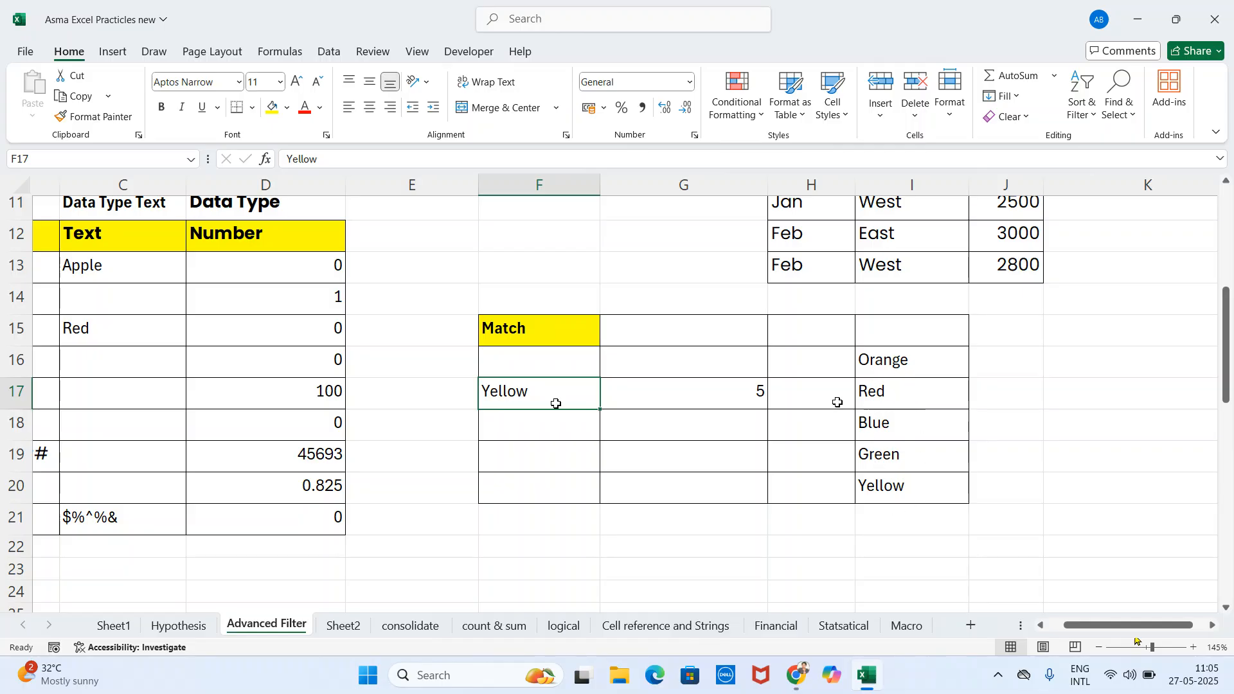
Enter =MATCH(F17,I16:I20,0) in G18 to find the lookup color's exact position in the list.
left_click(732, 423)
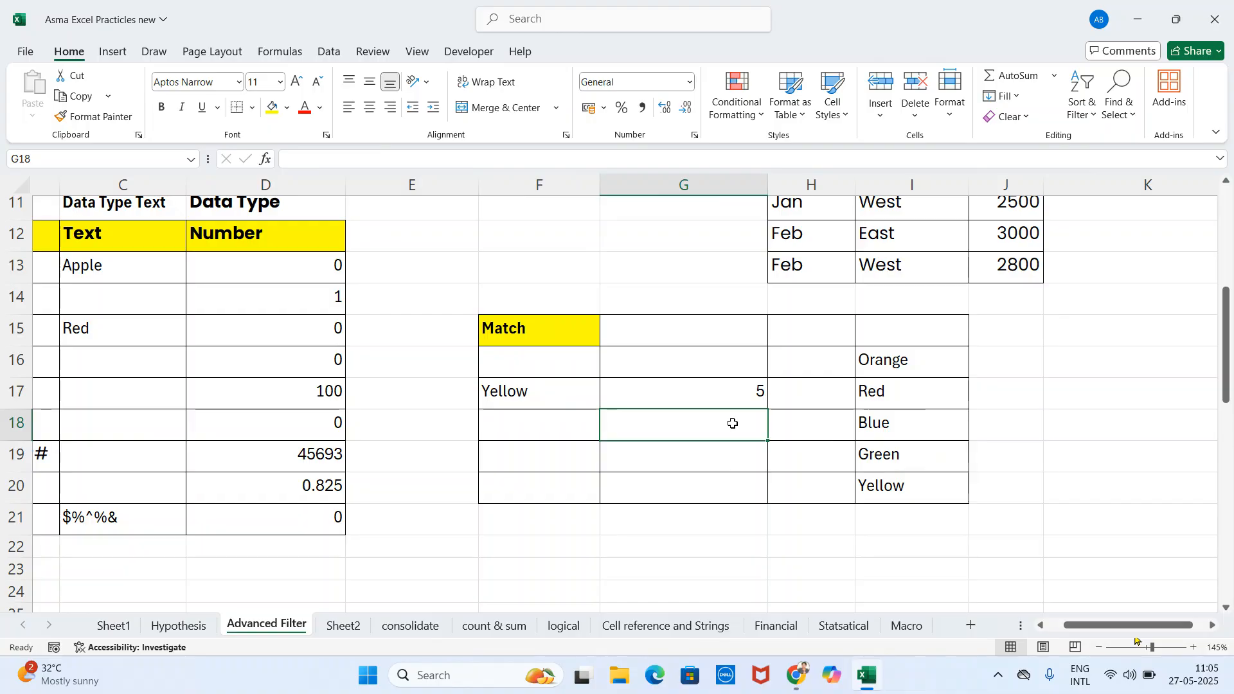
type("=match")
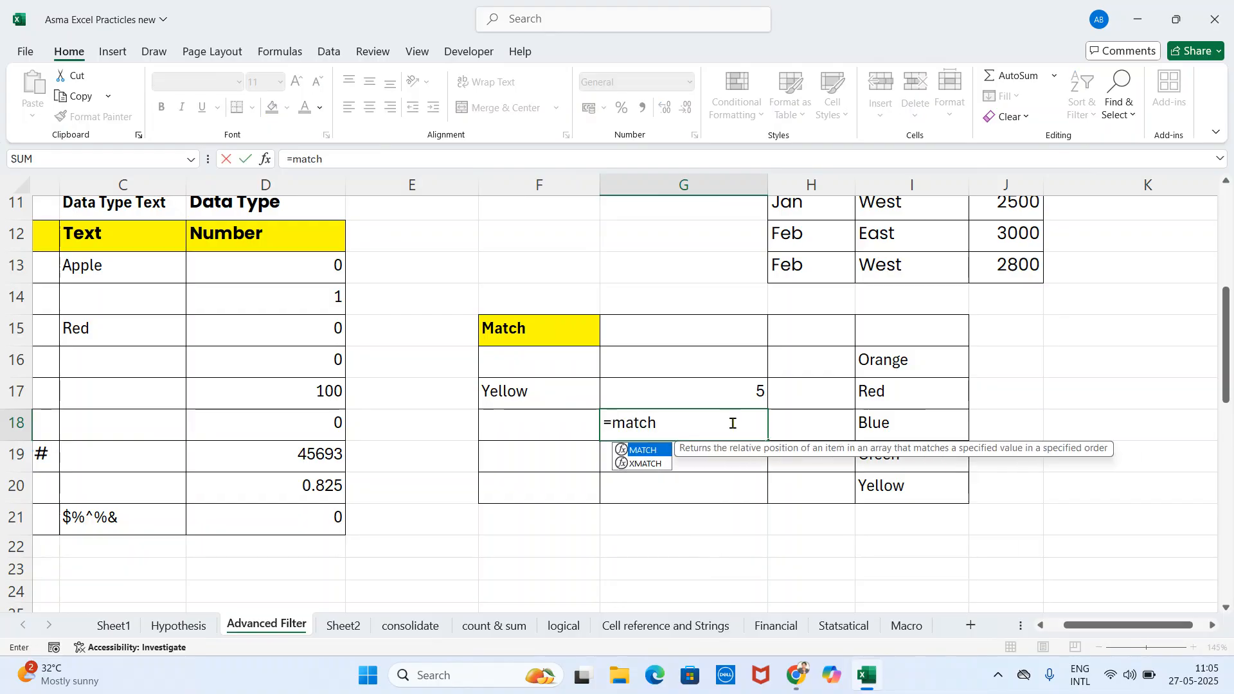
key("Tab")
left_click(528, 401)
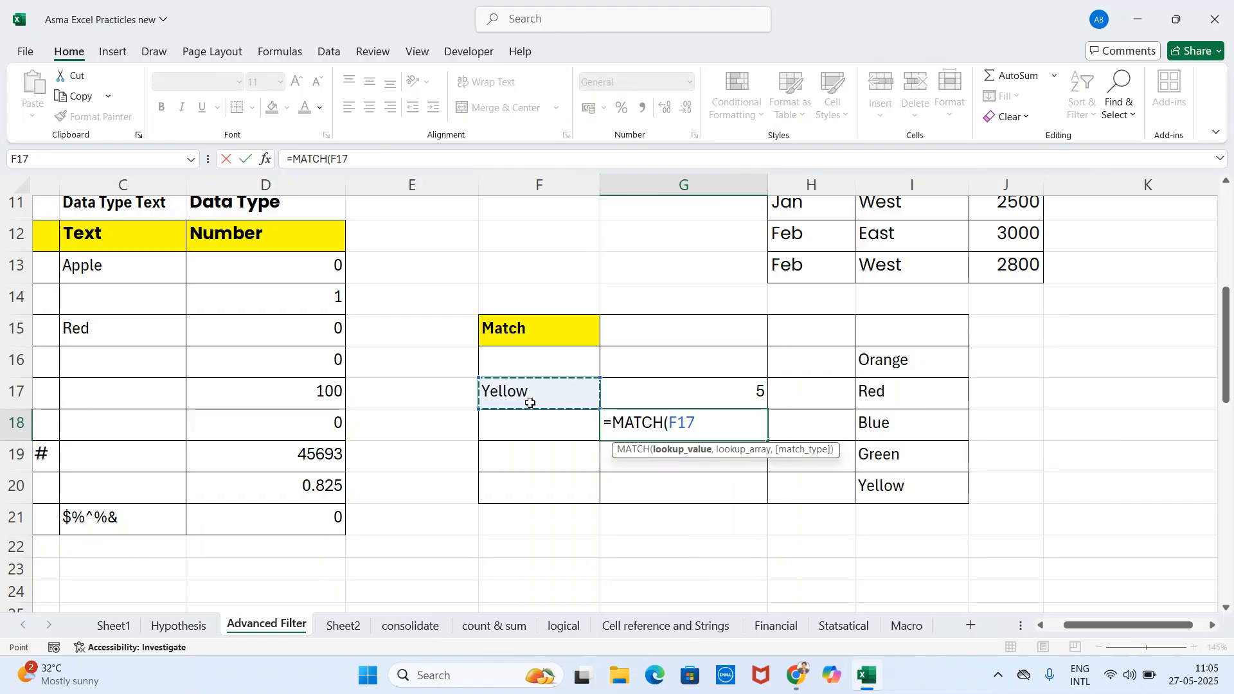
type(",")
left_click_drag(876, 364, 881, 486)
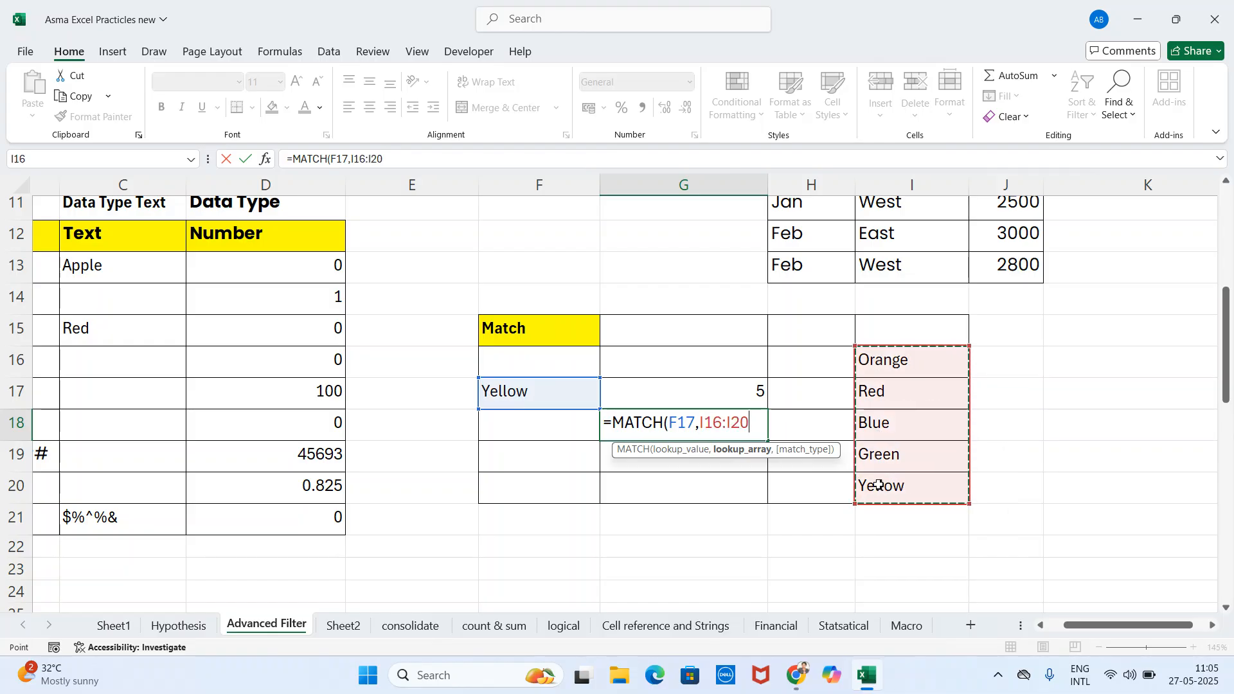
type(",")
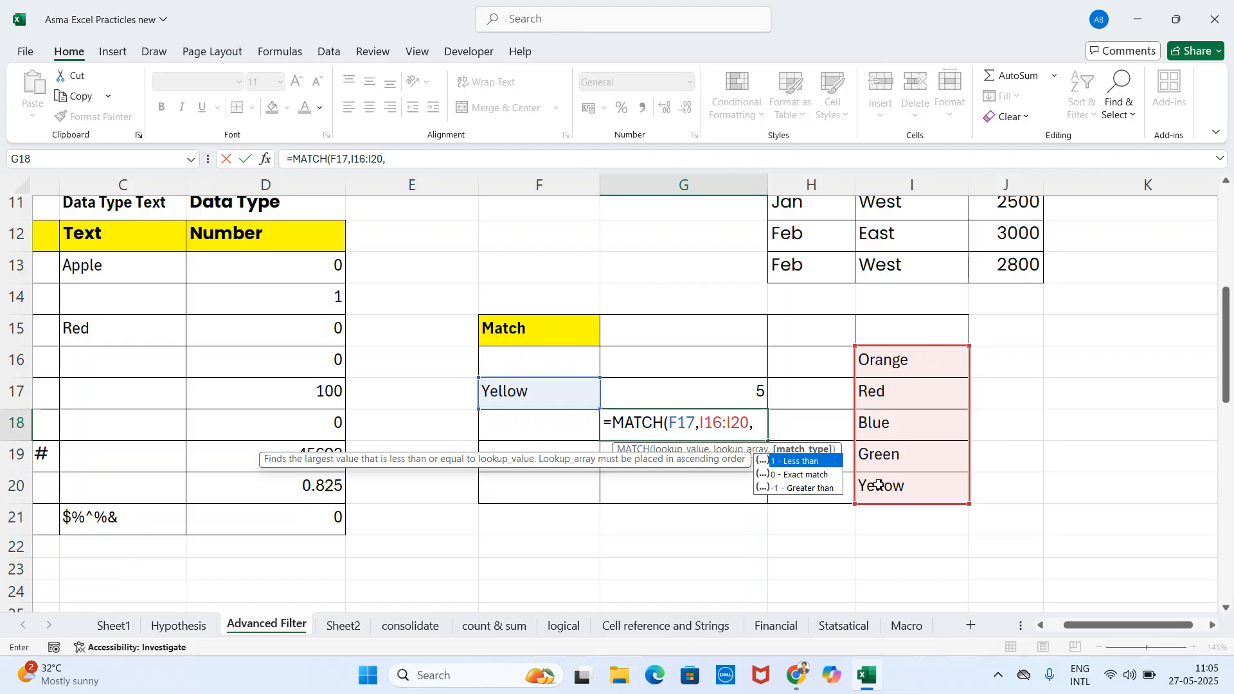
type("0)")
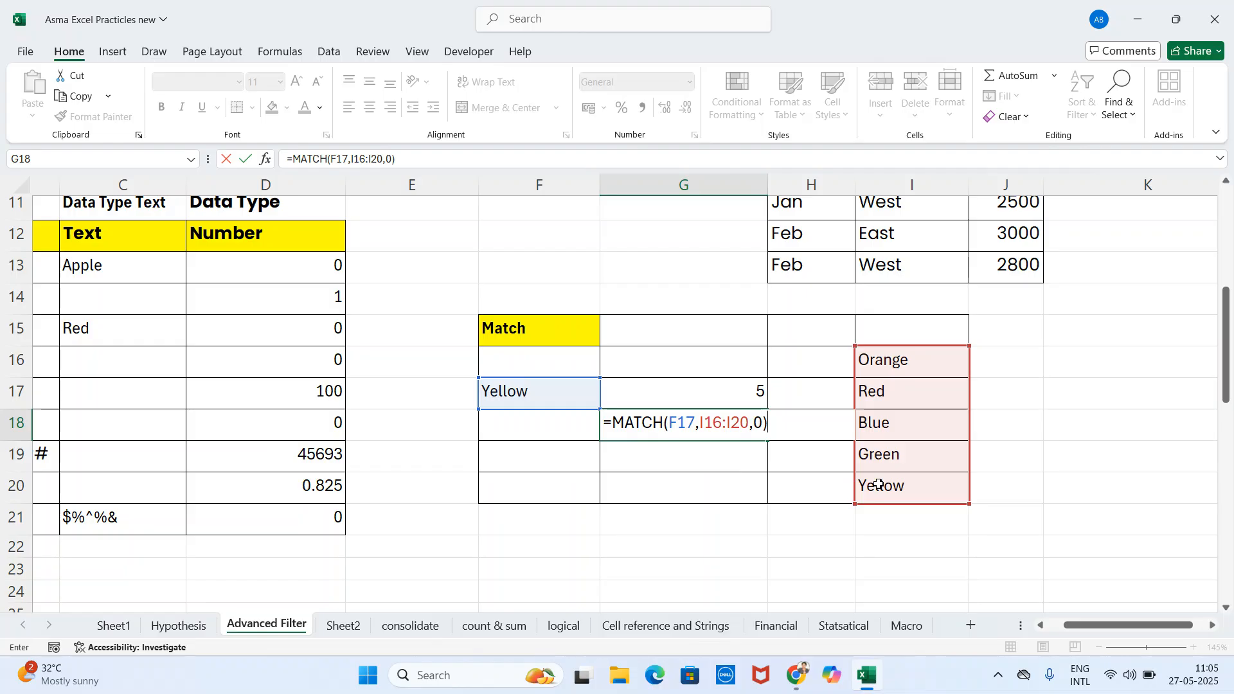
key("Return")
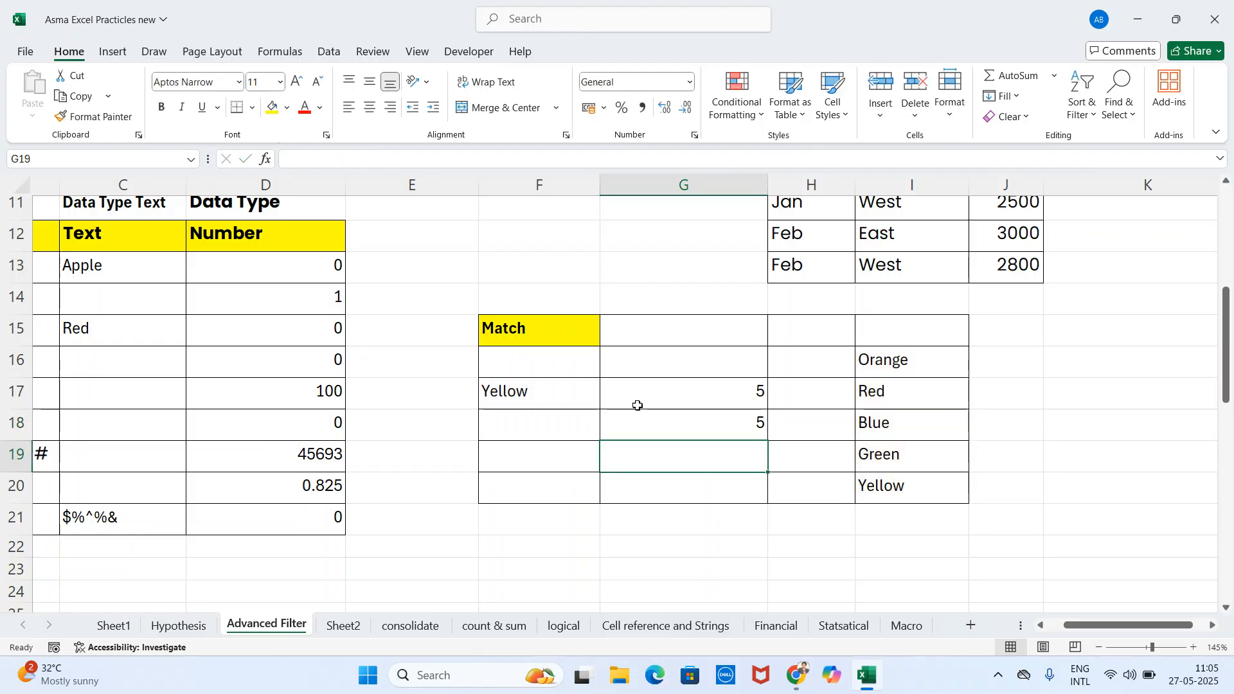
Change the lookup color in F17 of the Match table to Red.
left_click(556, 397)
type("Red")
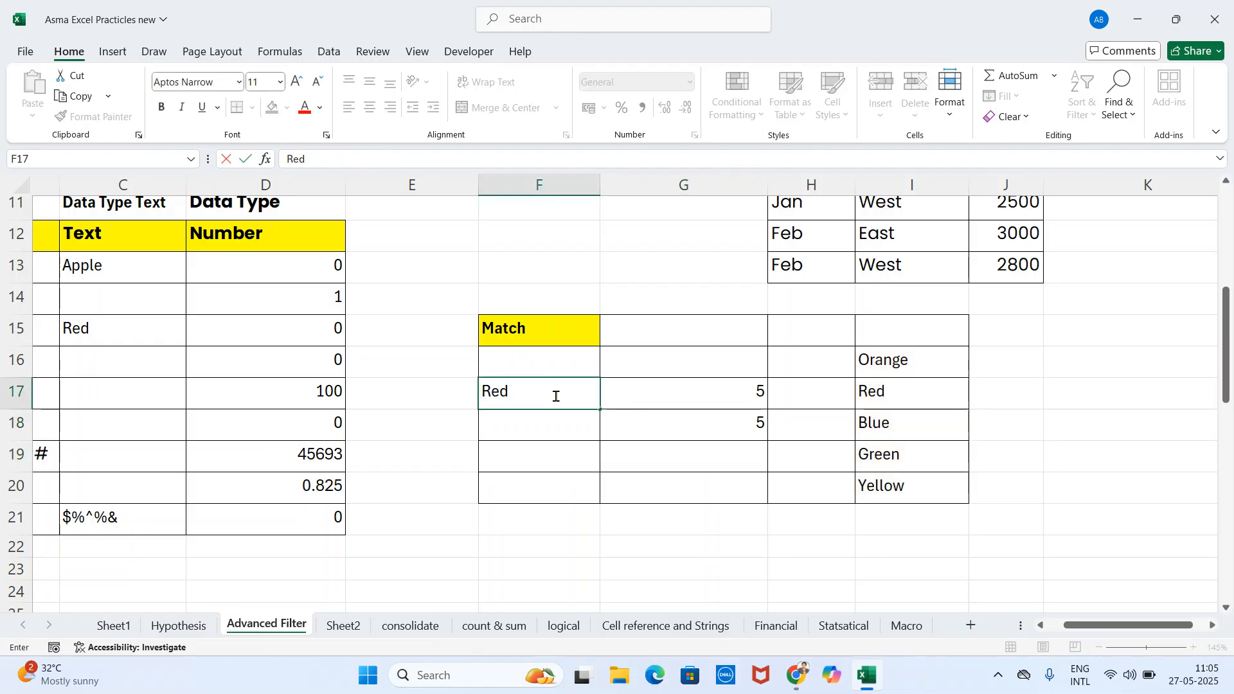
key("Tab")
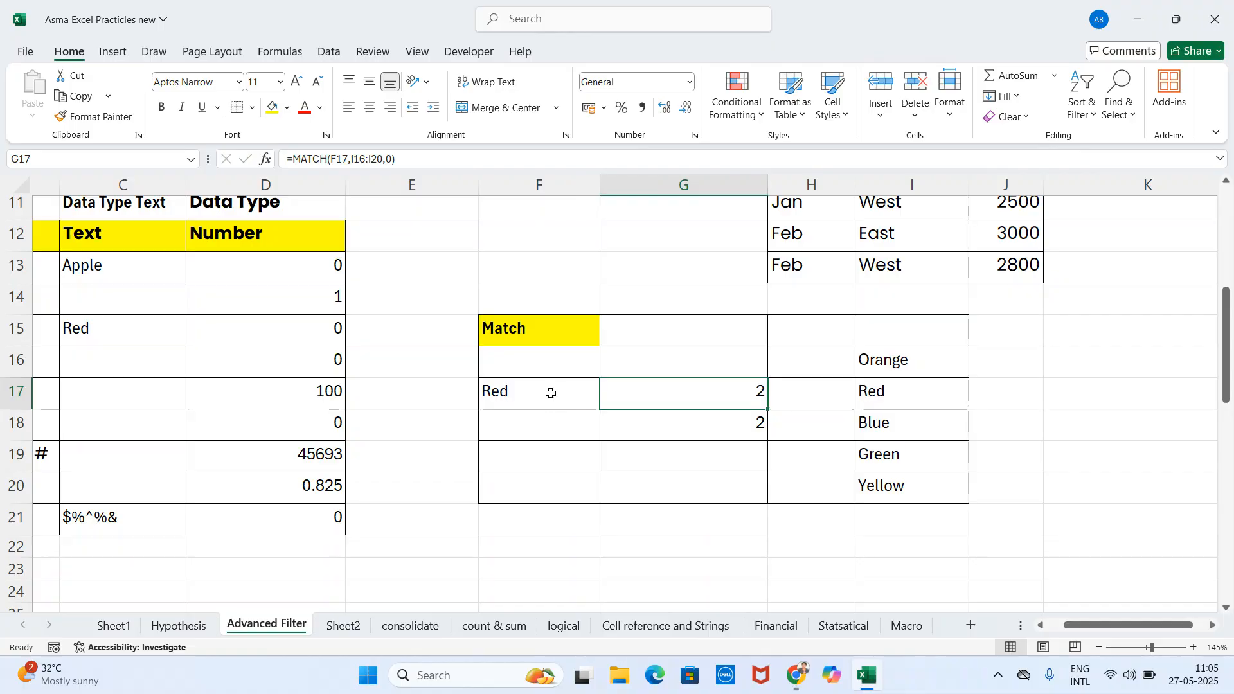
Clear the existing SEARCH formula from F30 in the Find/Search table.
scroll(552, 395, "down", 2)
scroll(551, 395, "down", 2)
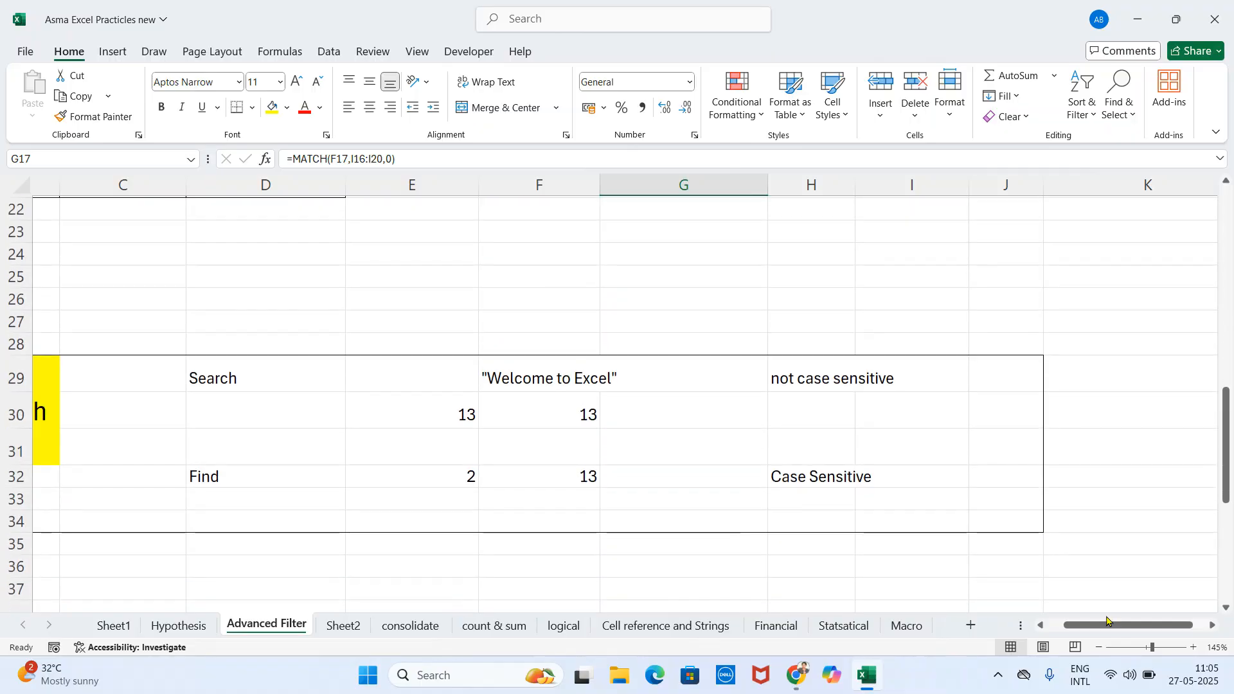
left_click_drag(1103, 627, 1084, 632)
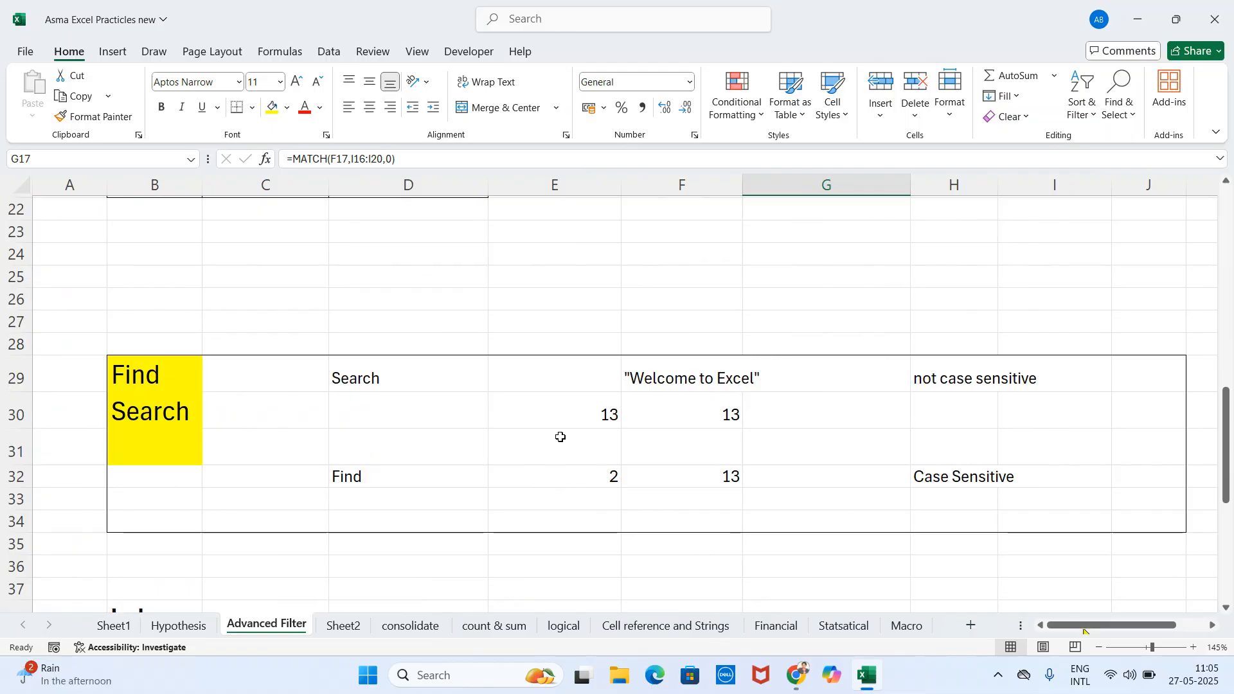
left_click(515, 421)
left_click(659, 407)
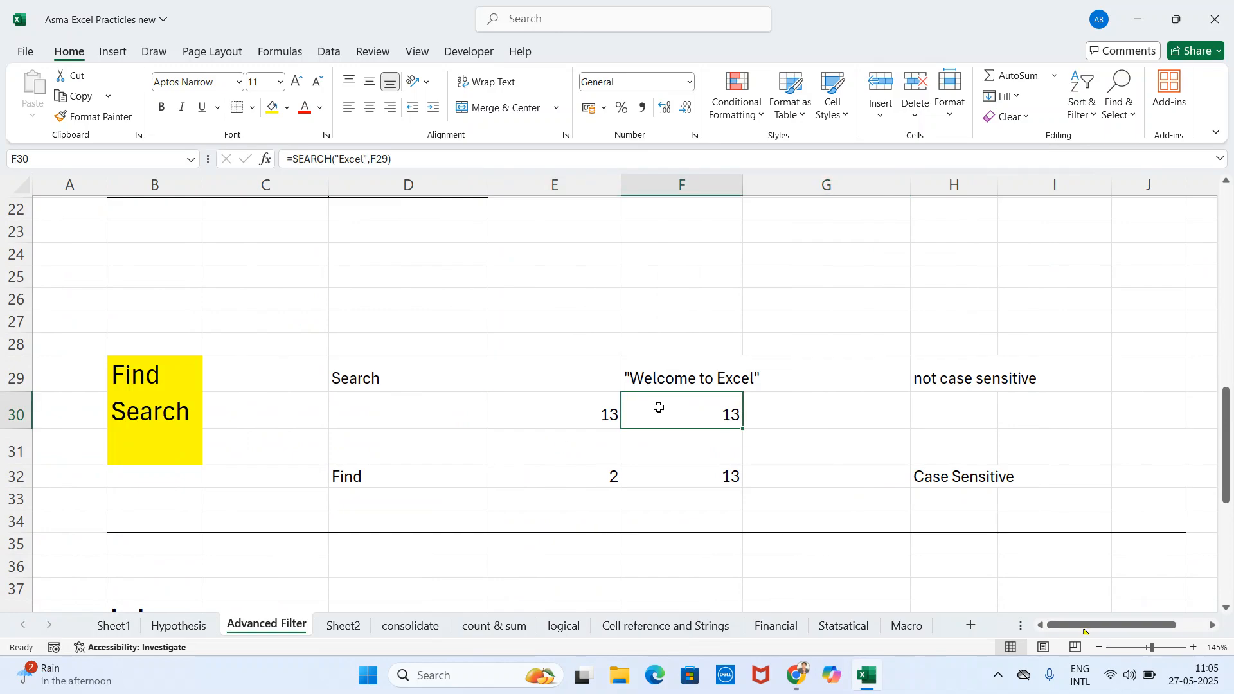
key("Delete")
Enter =SEARCH("to",F29,2) in F30 to locate "to" in the welcome text, starting from character 2.
type("=")
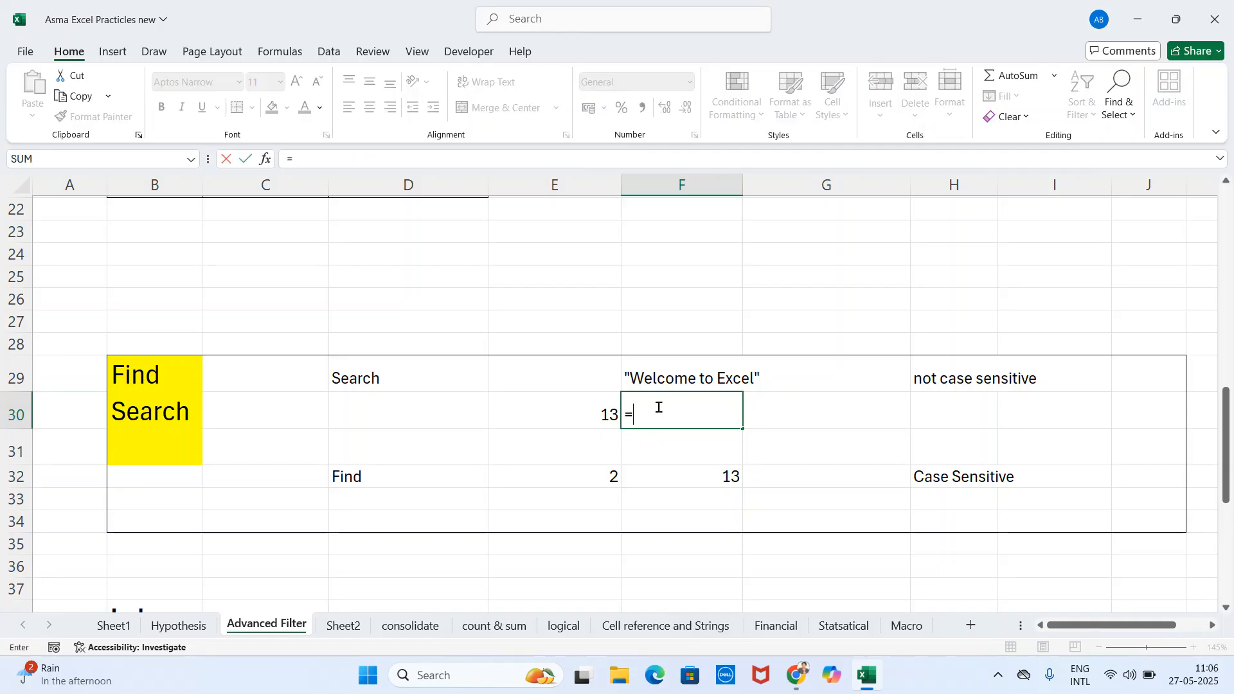
type("search")
key("Tab")
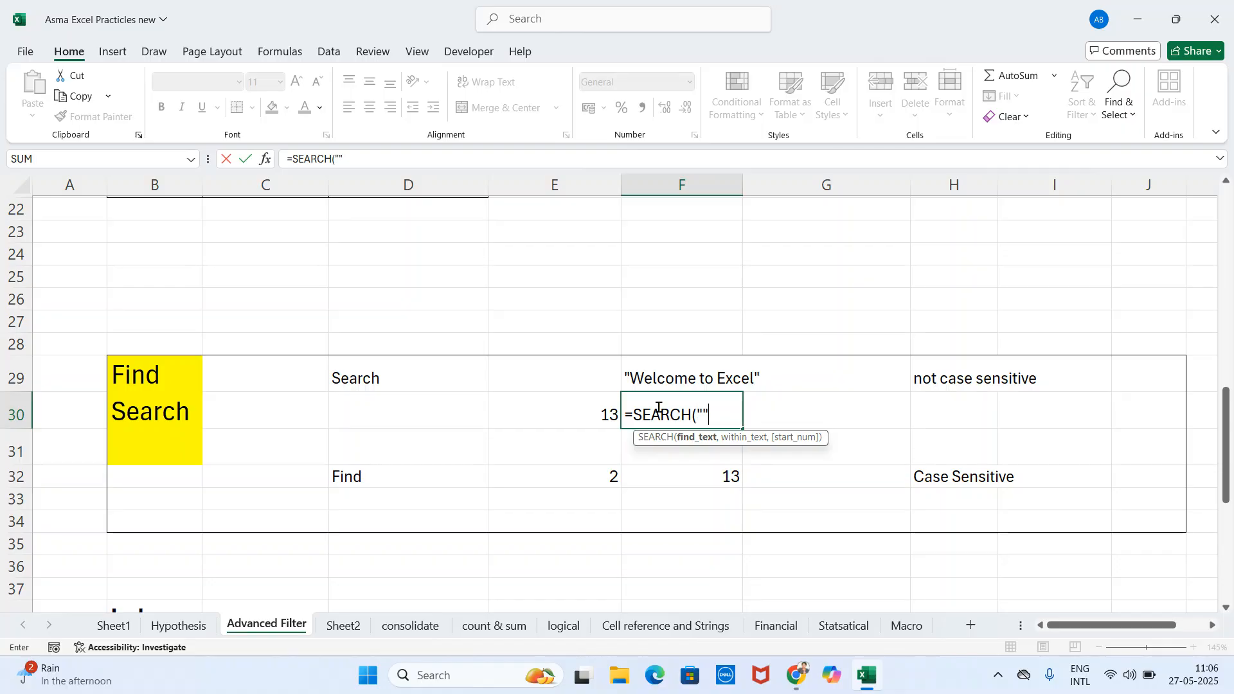
type("o")
type("\"\"")
type(",")
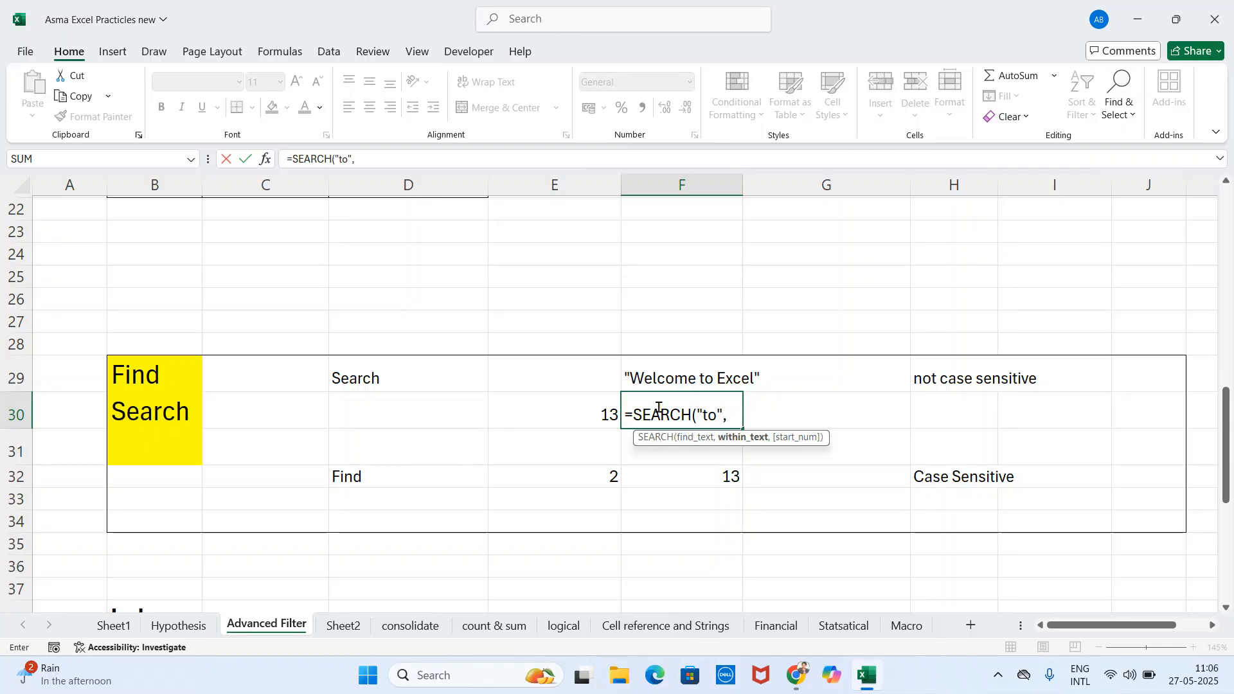
left_click(683, 378)
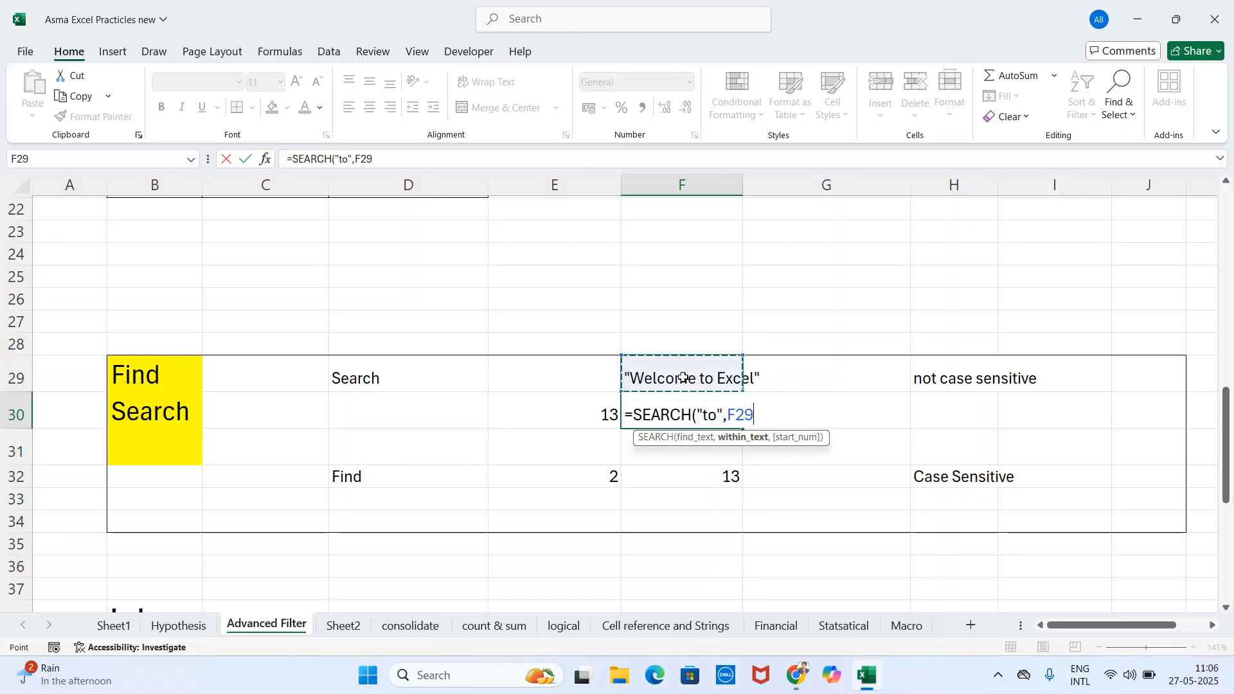
type(",")
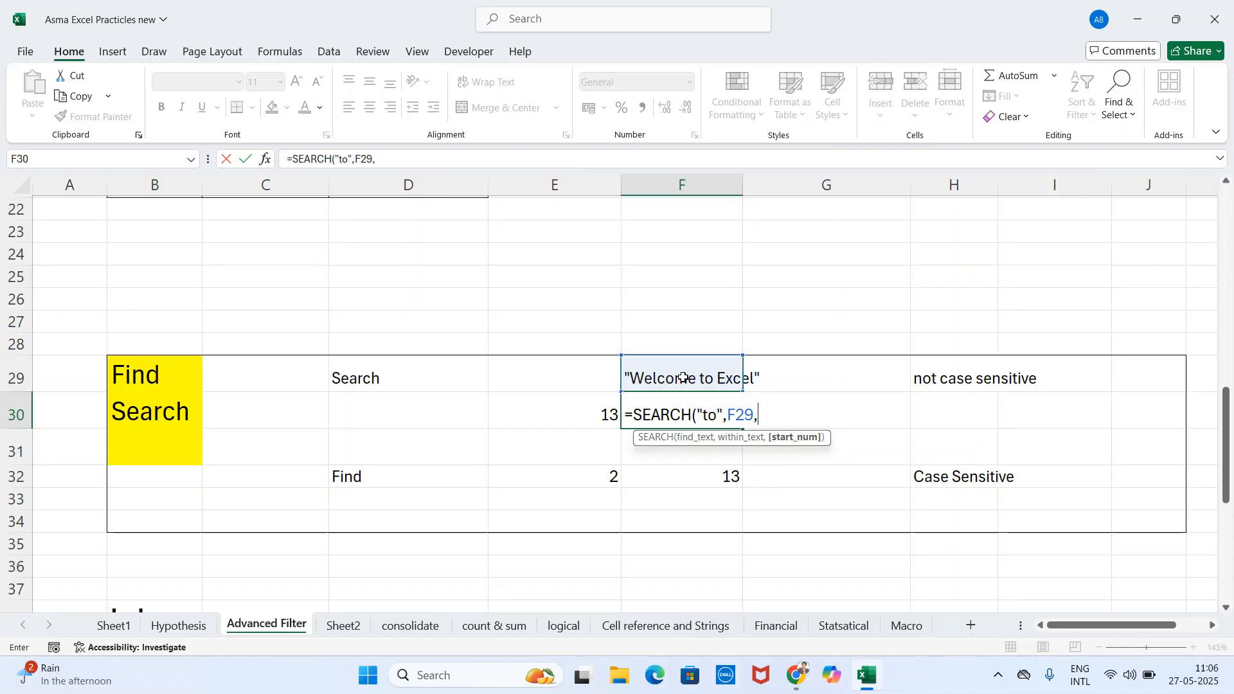
type("2)")
key("Return")
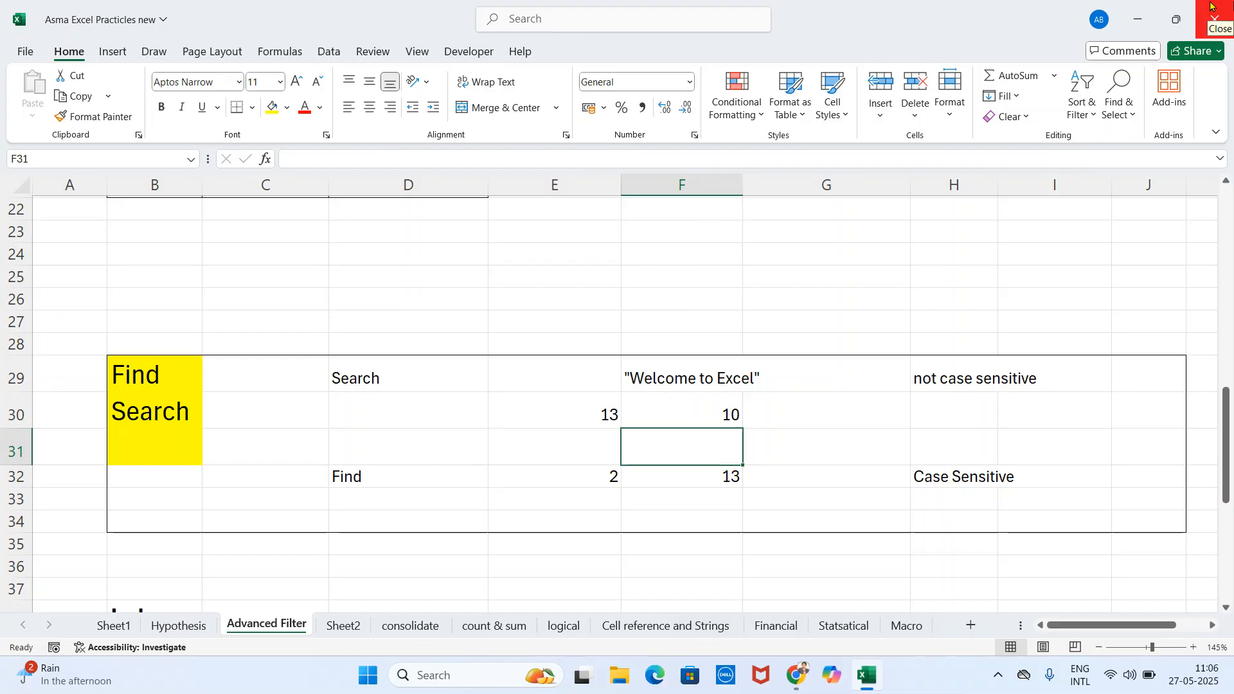
Review the formulas in F30 and F32, and enter =FIND("excel",F29) in G32 to test a lowercase search.
left_click(684, 410)
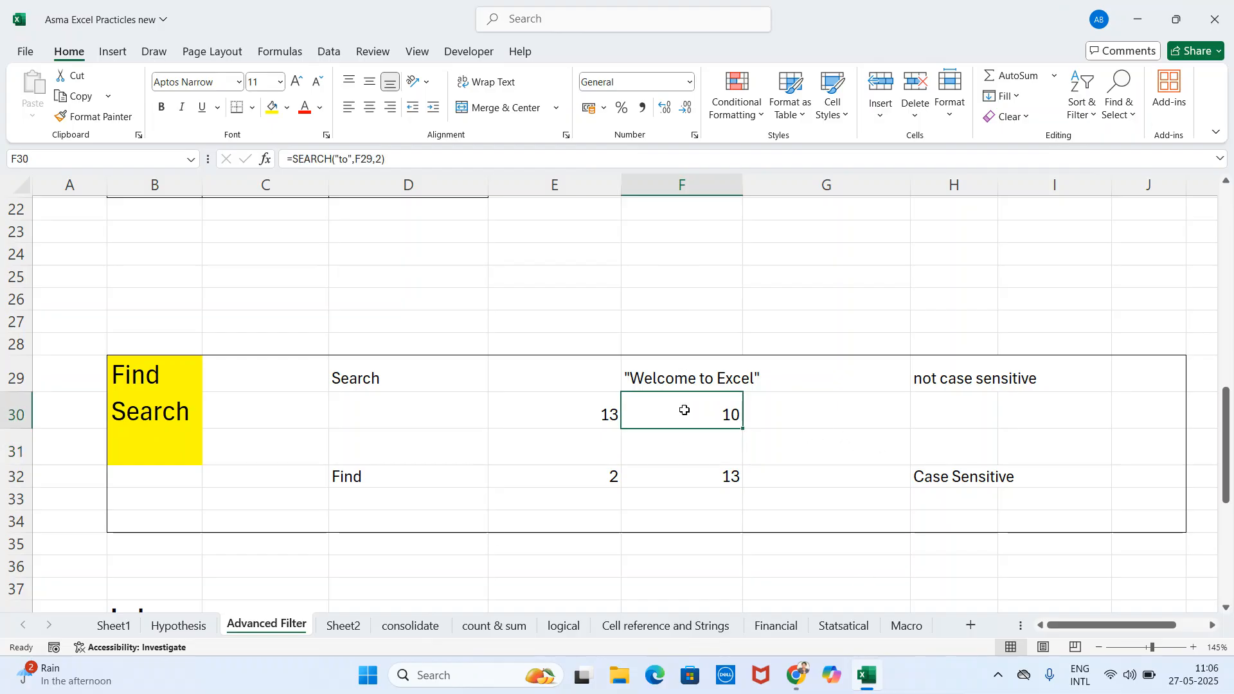
left_click(684, 477)
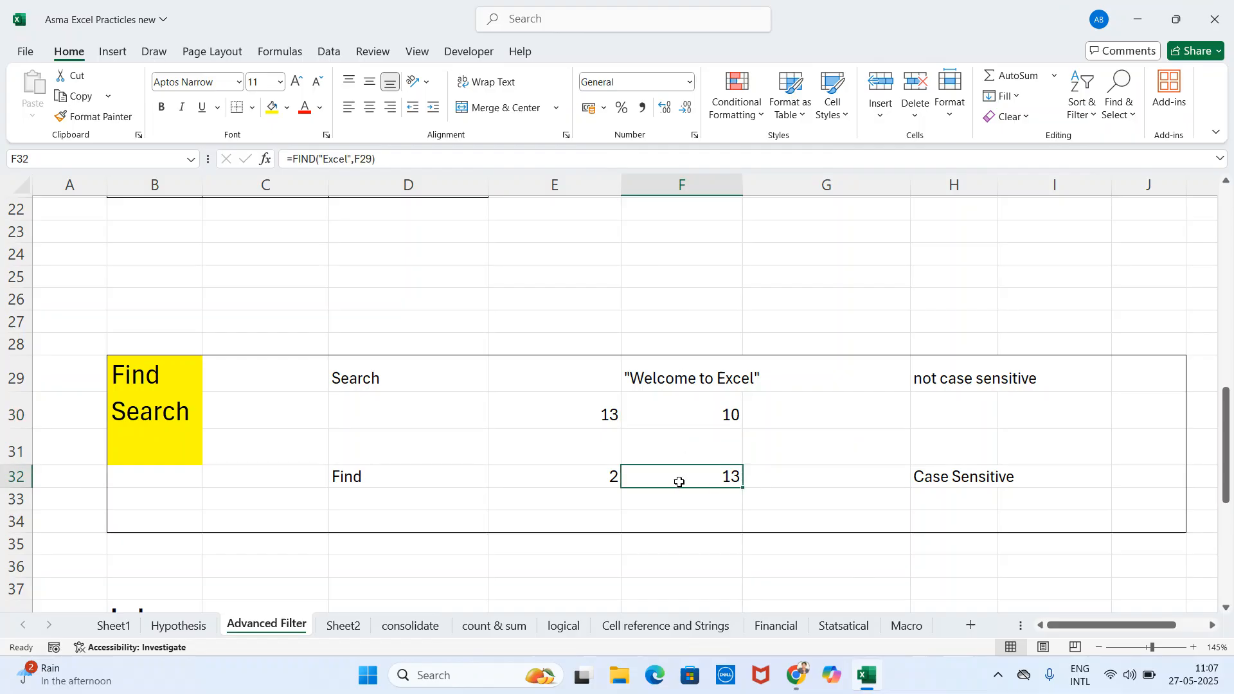
left_click(766, 477)
type("=")
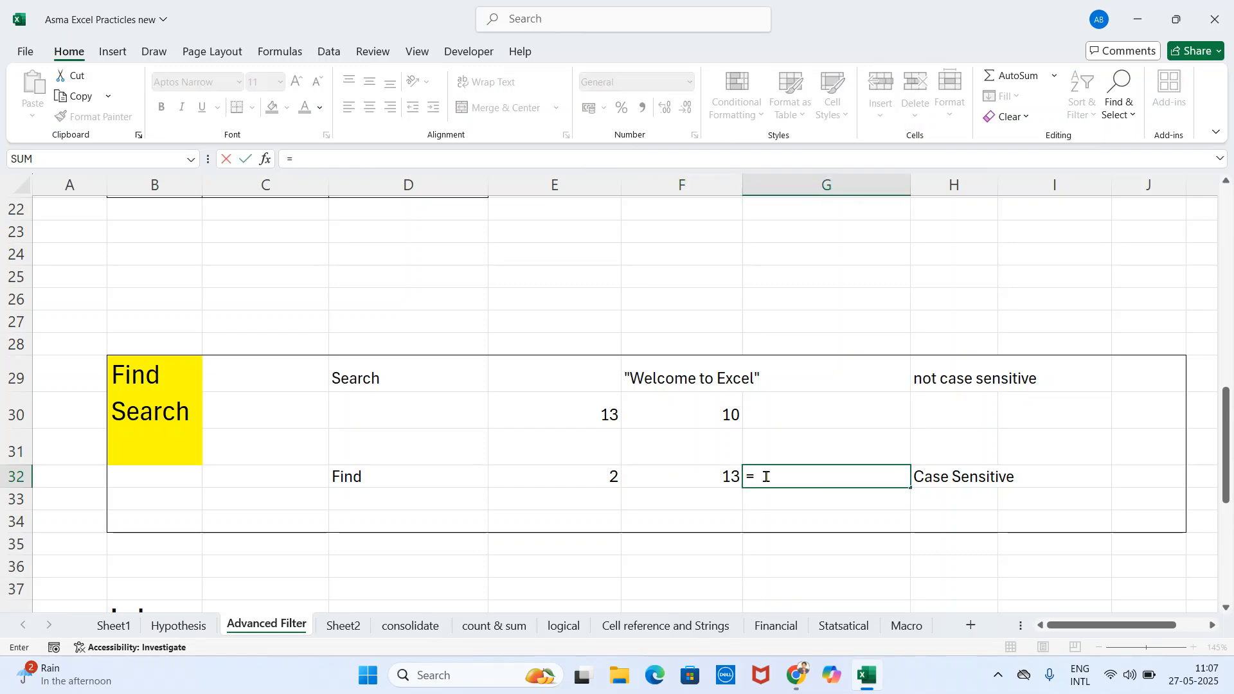
type("find")
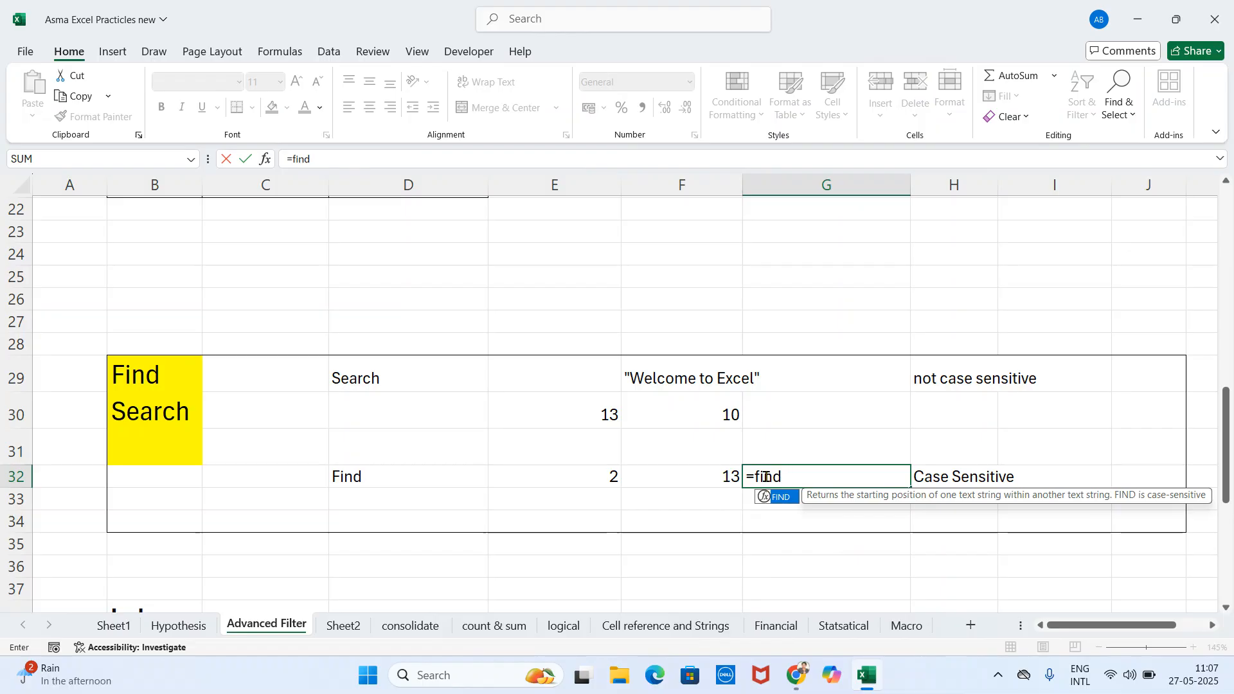
key("Tab")
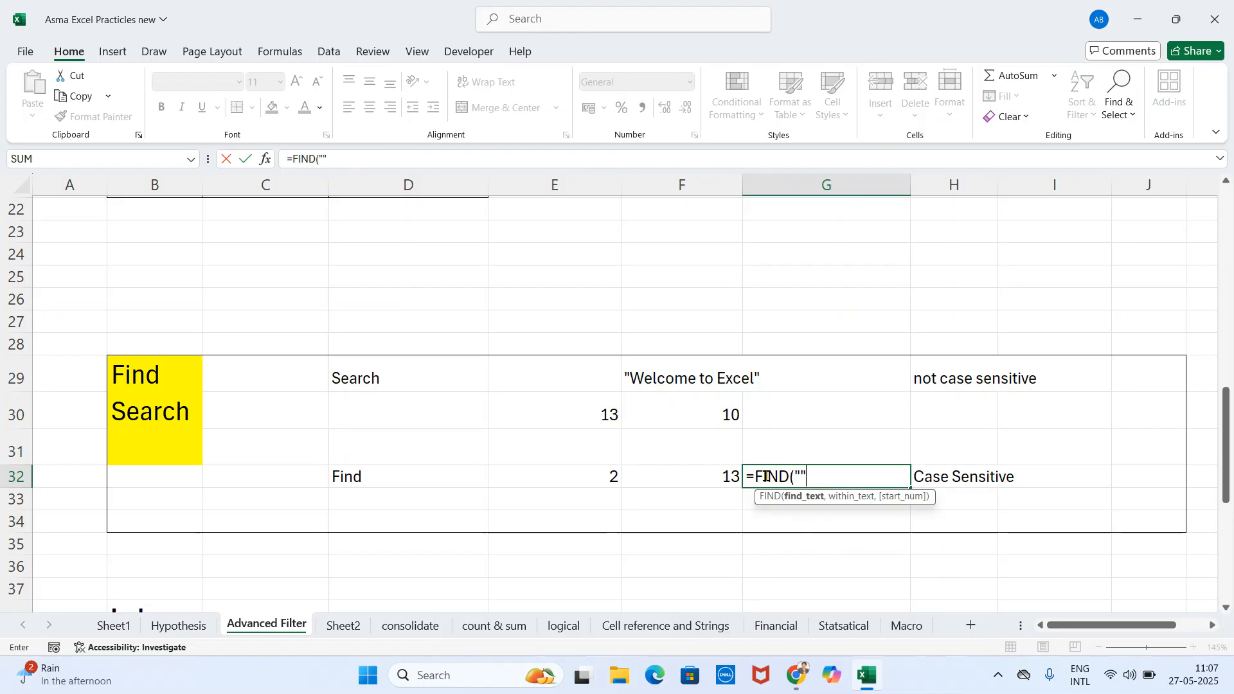
key("BackSpace")
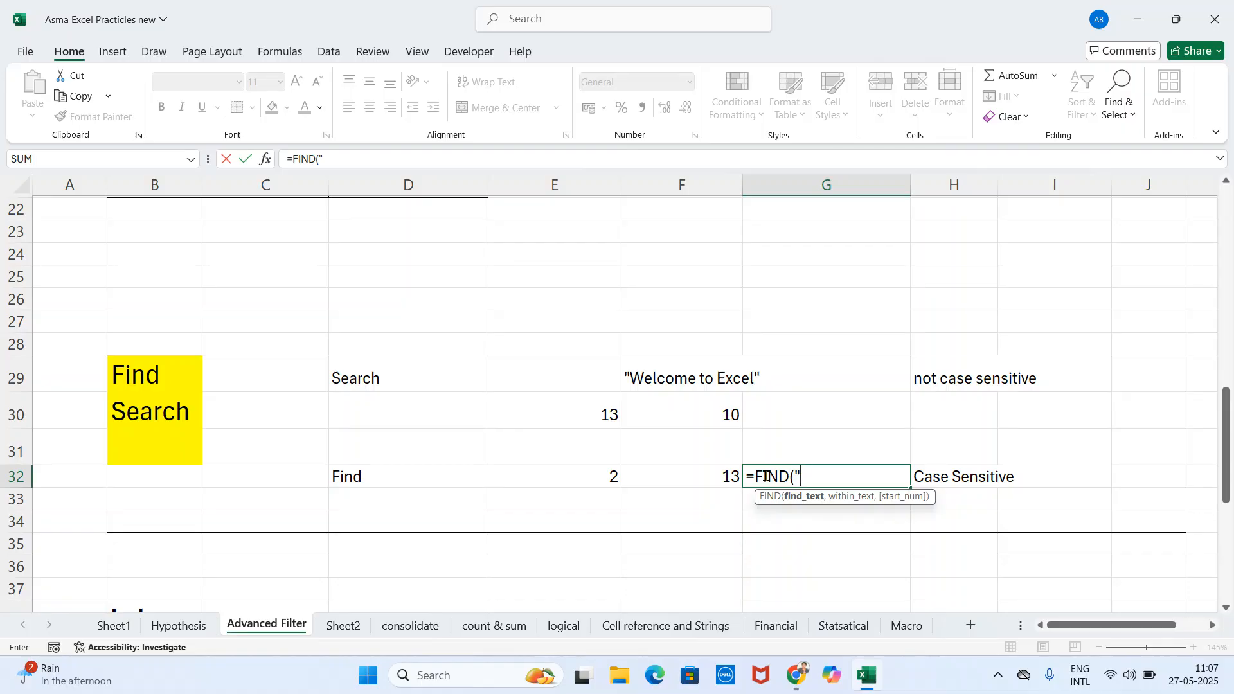
type("excel\",")
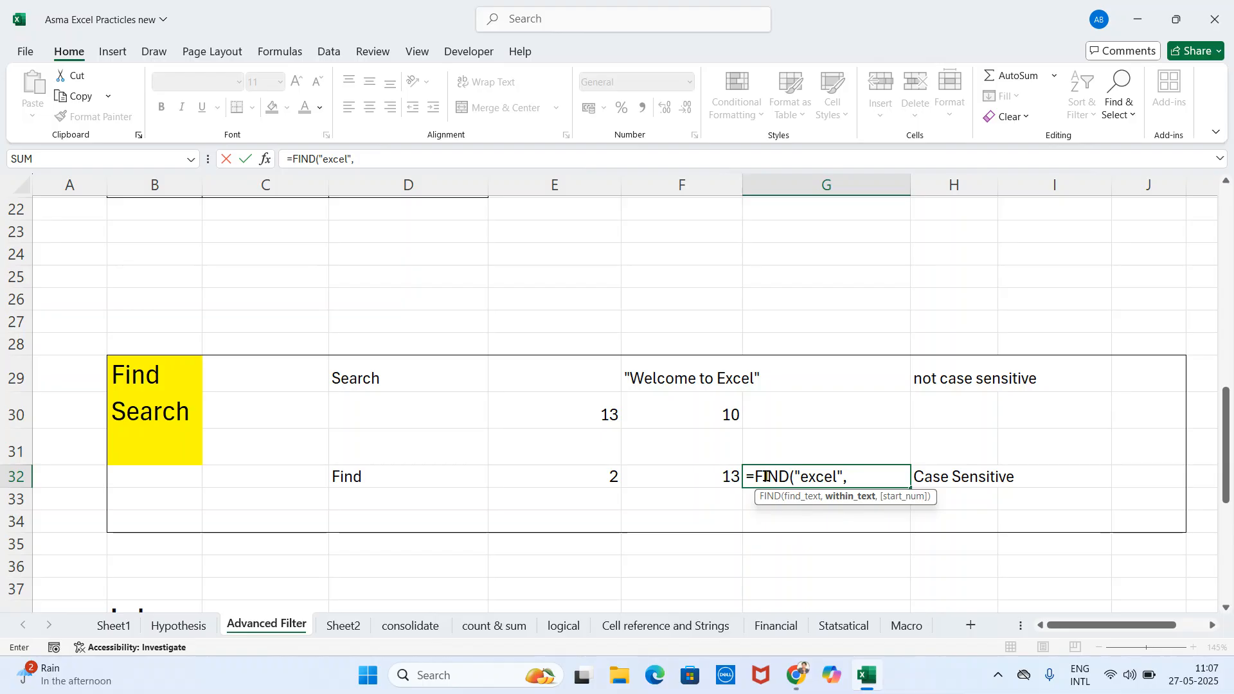
left_click(699, 379)
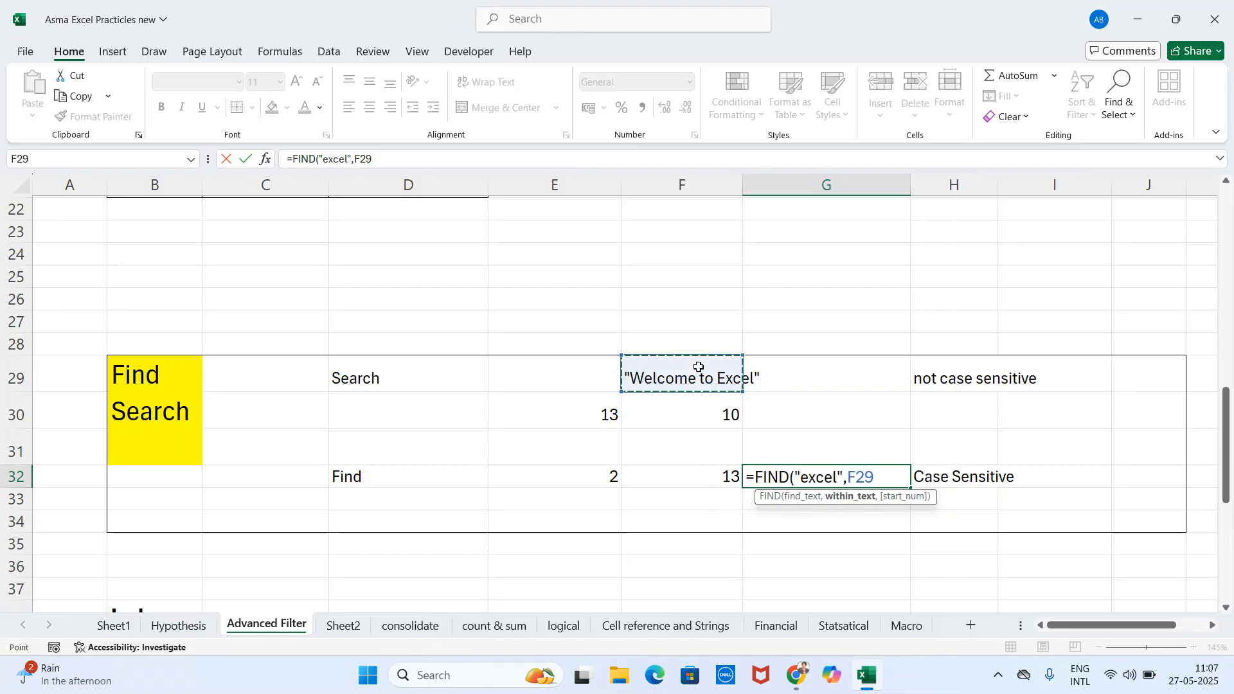
type(")")
key("Return")
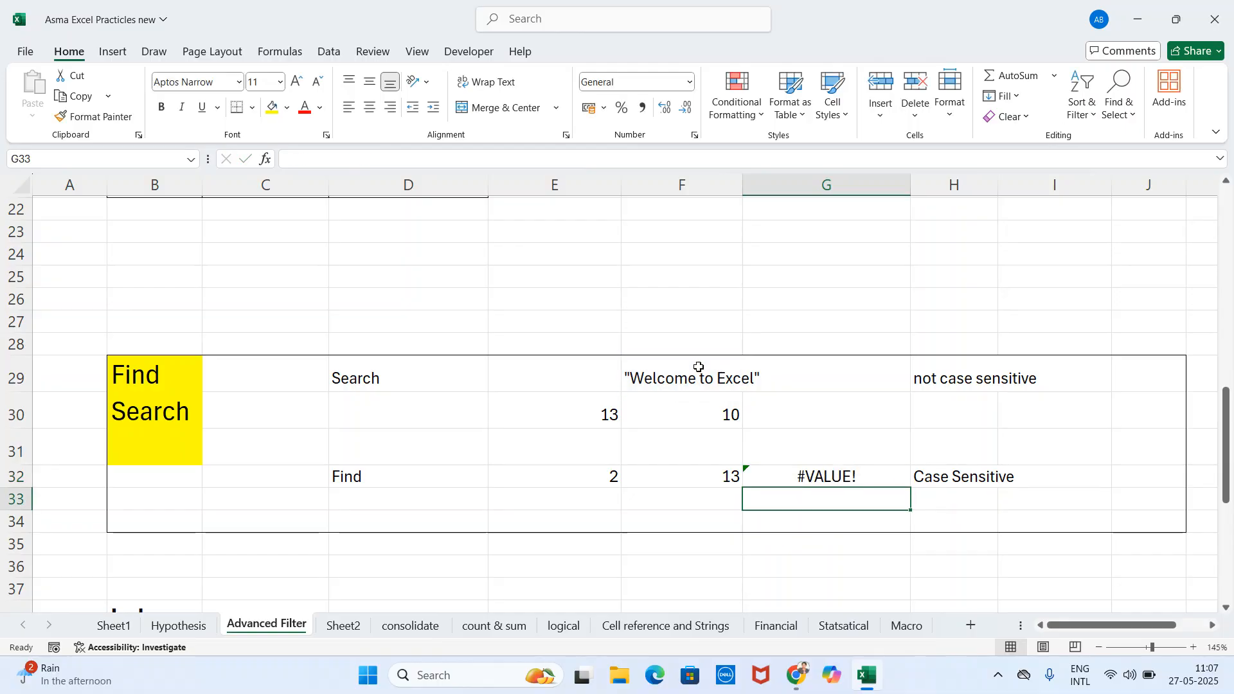
Correct the FIND formula's search text in G32 to "Excel" with a capital E.
left_click(835, 476)
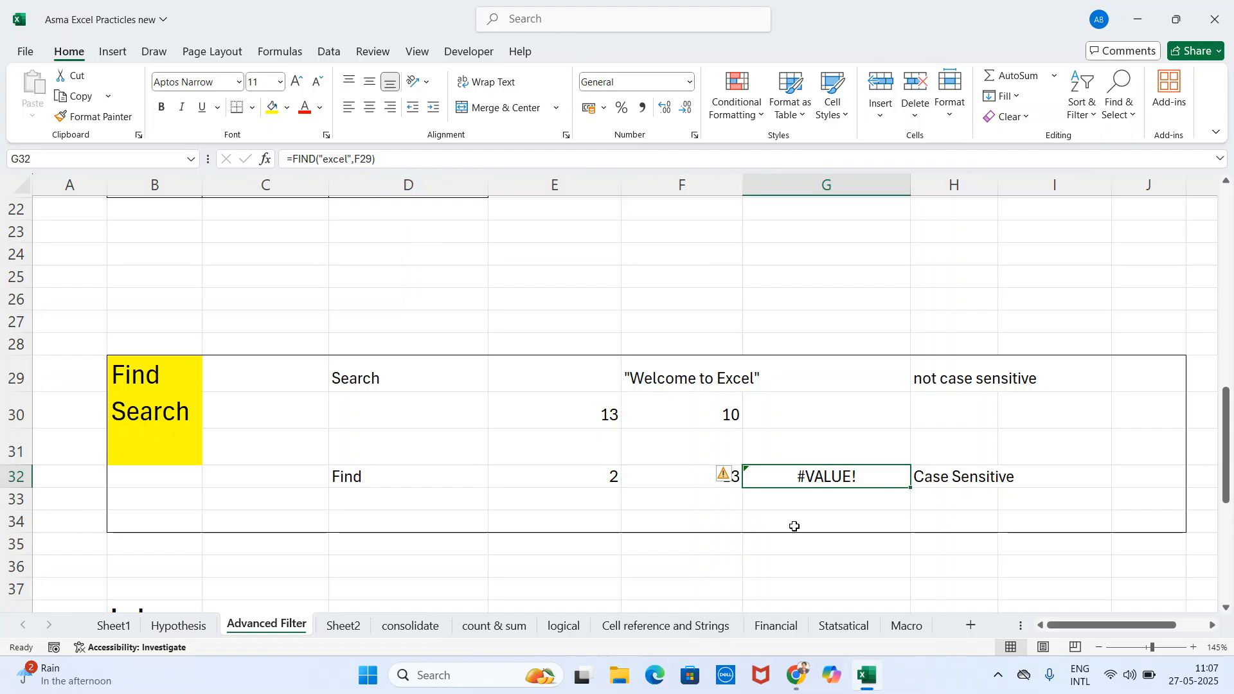
left_click(347, 159)
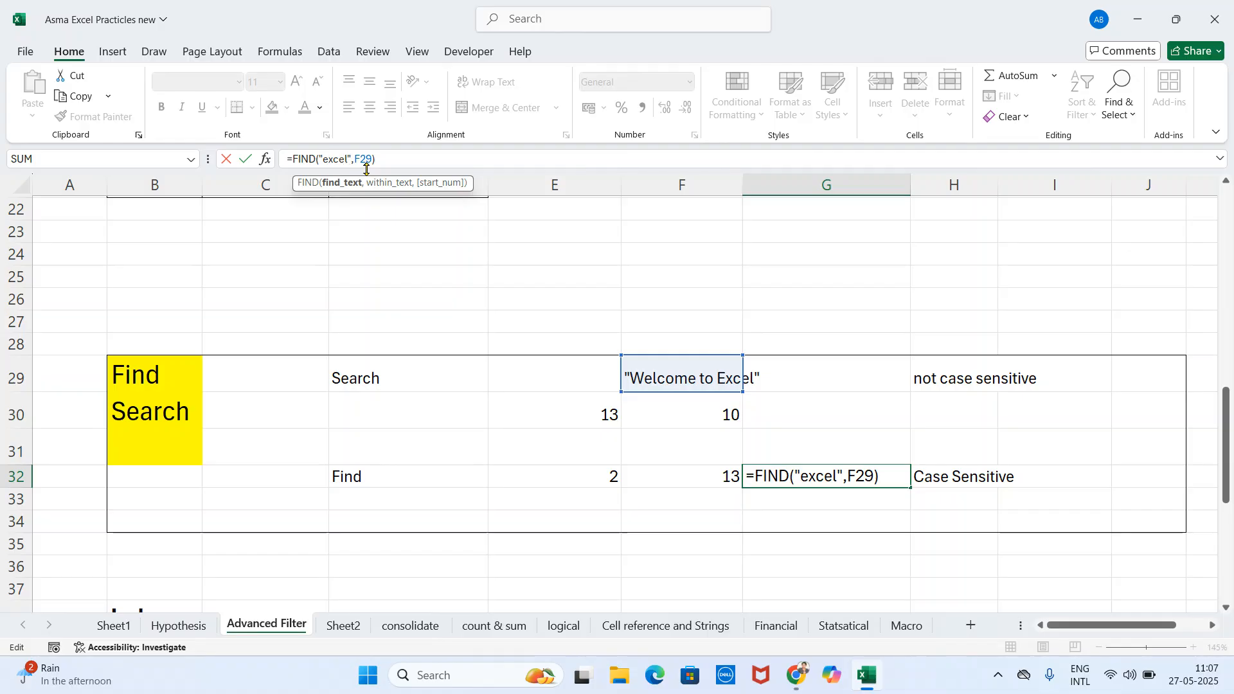
key("BackSpace")
type("E")
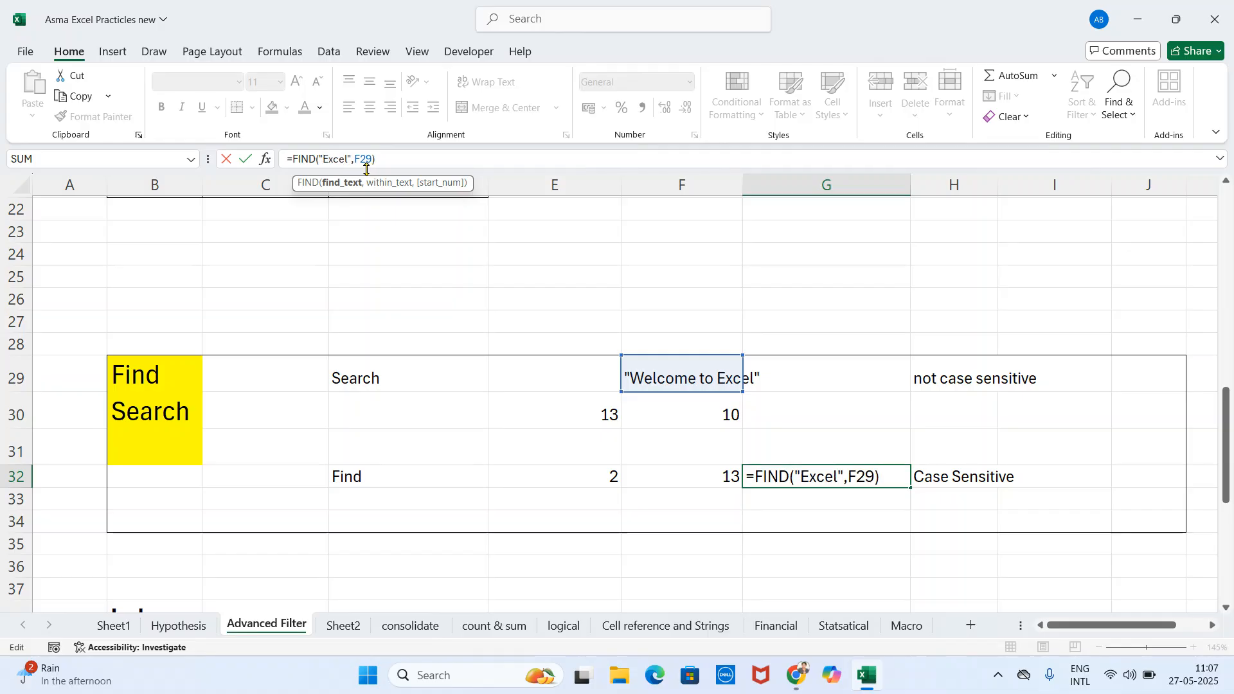
key("Return")
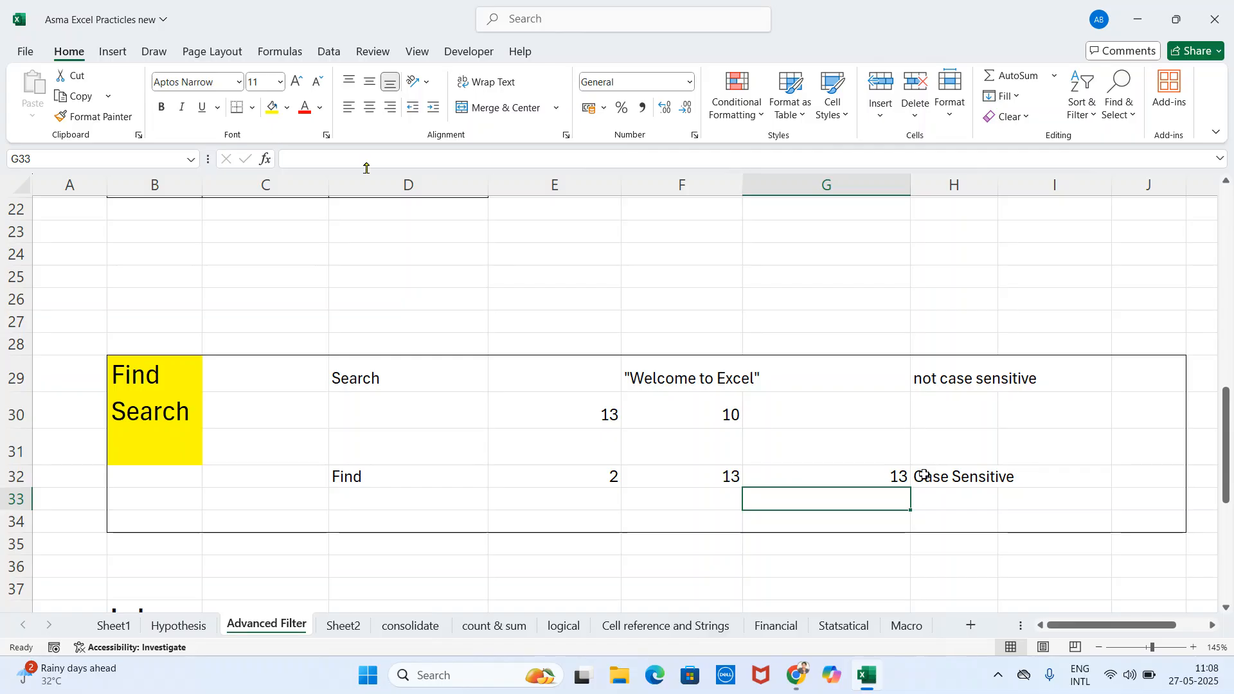
Clear the existing name conversions in H41:I44 under the Lower and Upper headings, beside the Index table.
scroll(1077, 434, "up", 4)
scroll(1077, 434, "up", 2)
scroll(1077, 435, "up", 2)
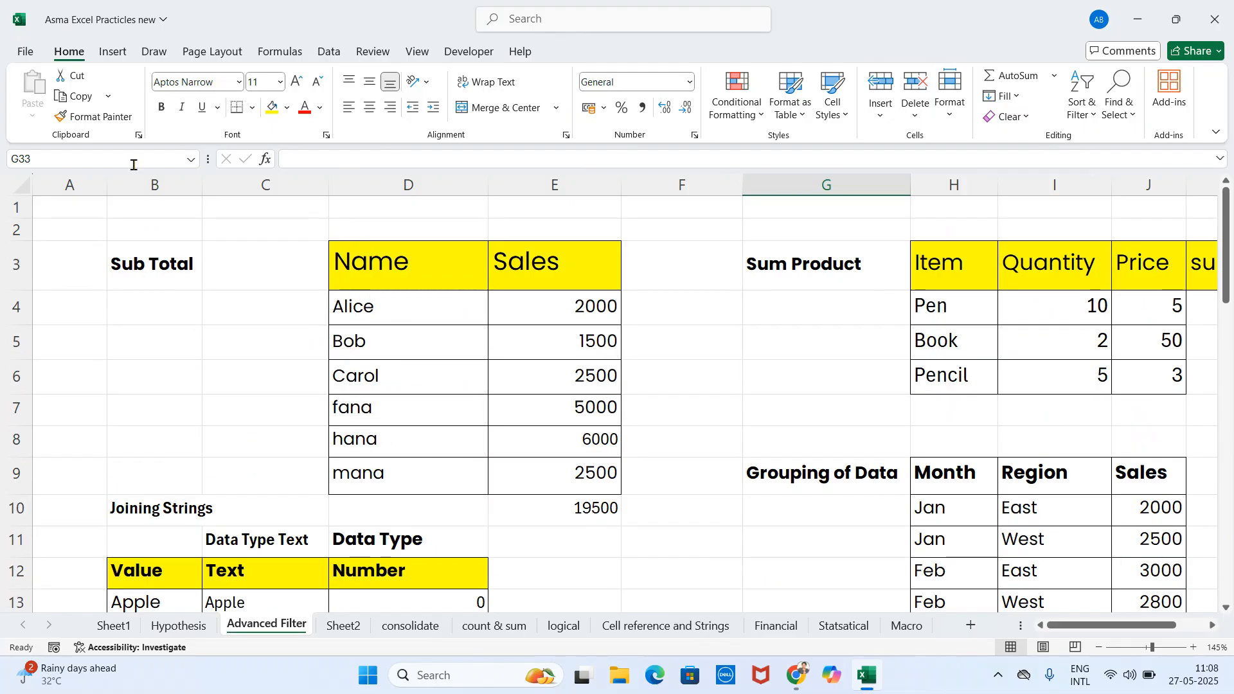
scroll(1140, 374, "down", 5)
scroll(1131, 366, "up", 1)
scroll(1122, 358, "down", 3)
scroll(1082, 361, "down", 4)
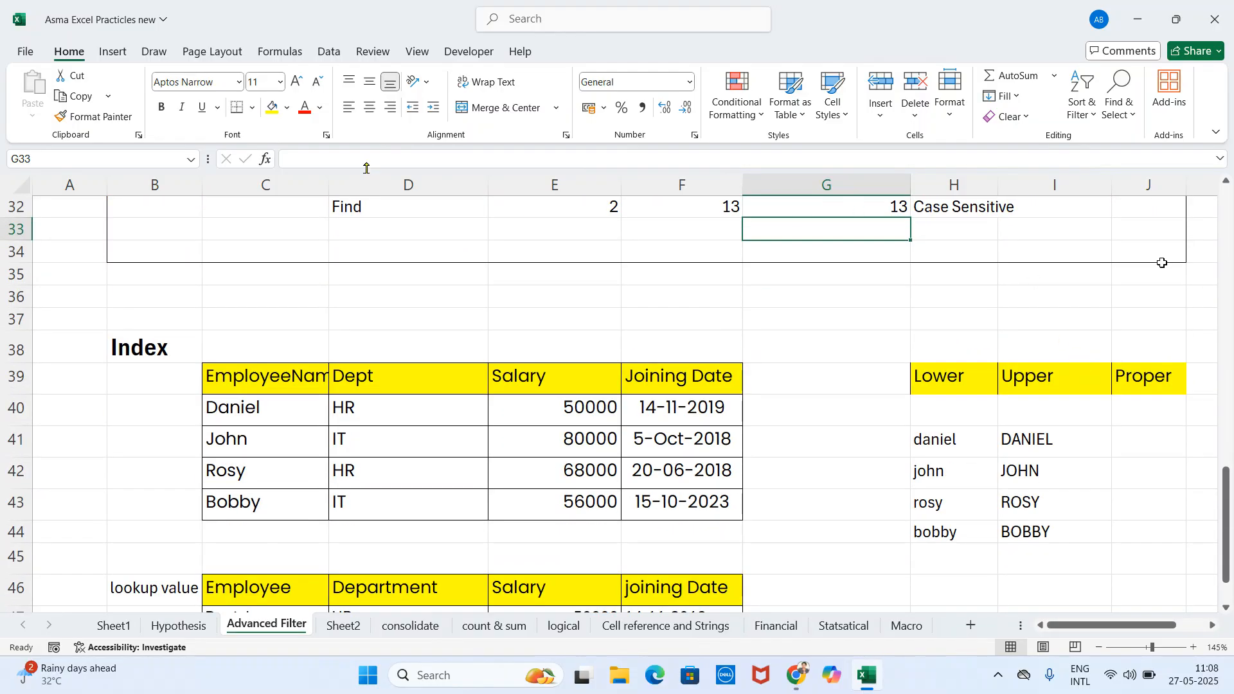
scroll(1160, 264, "down", 2)
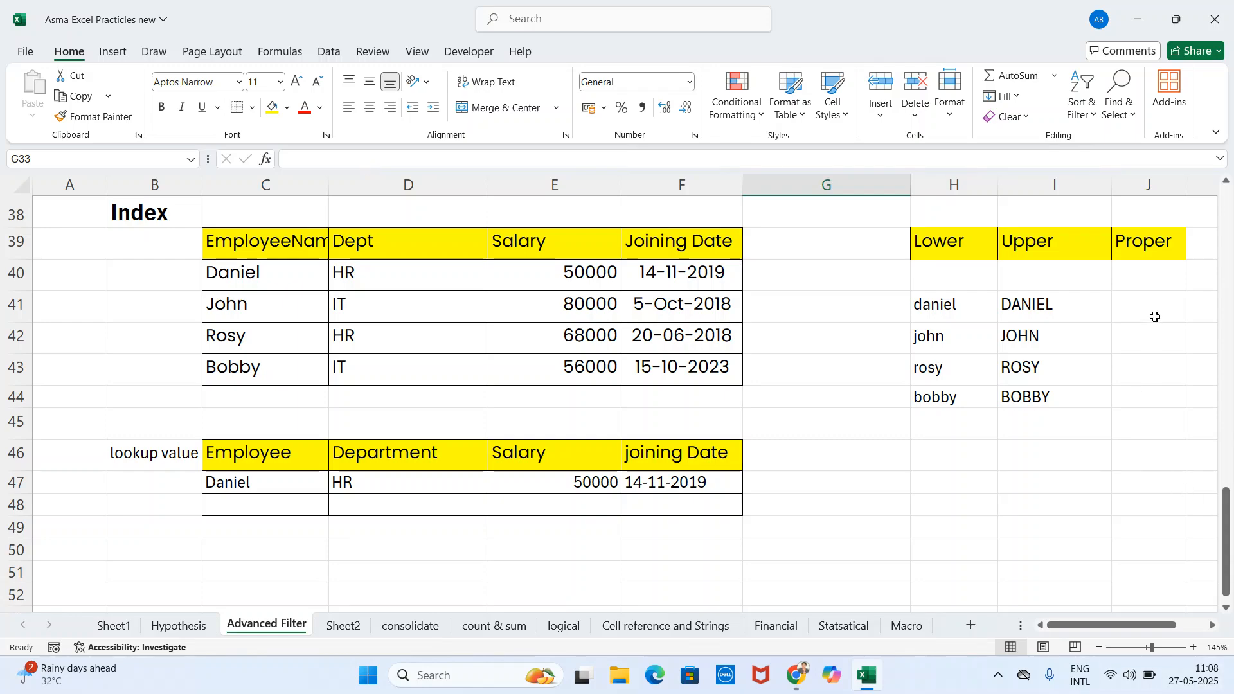
left_click(928, 307)
left_click_drag(928, 306, 1038, 396)
key("Delete")
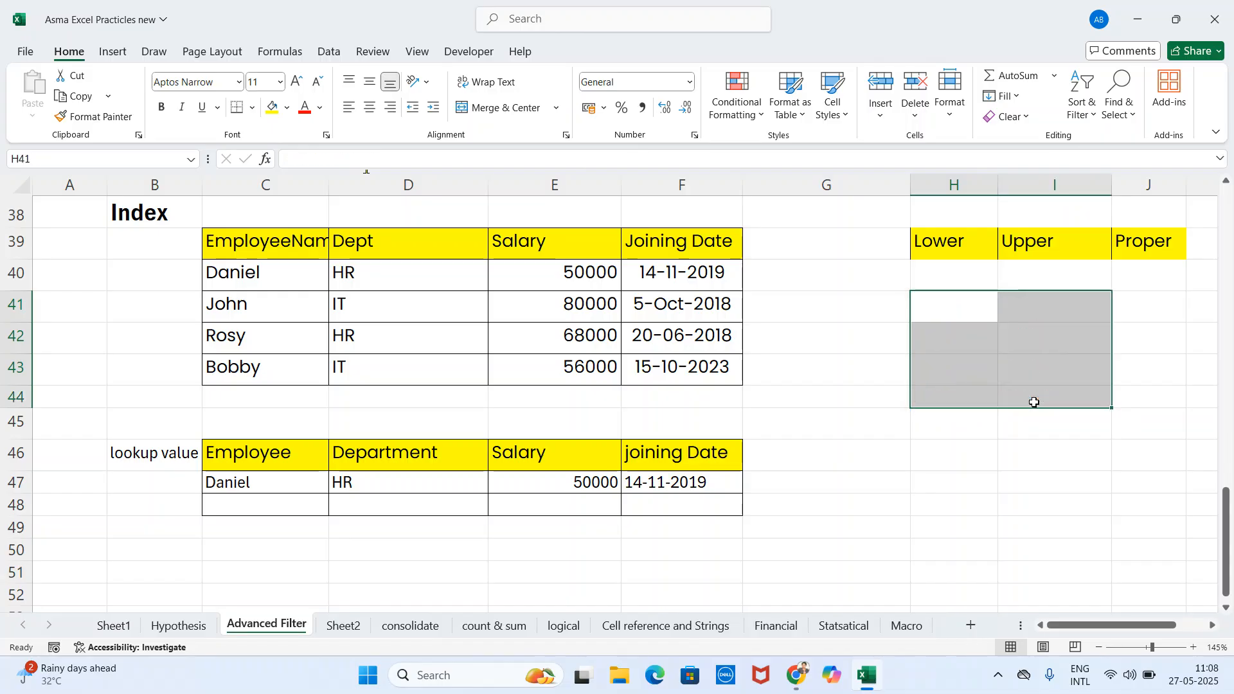
left_click(934, 312)
type("=")
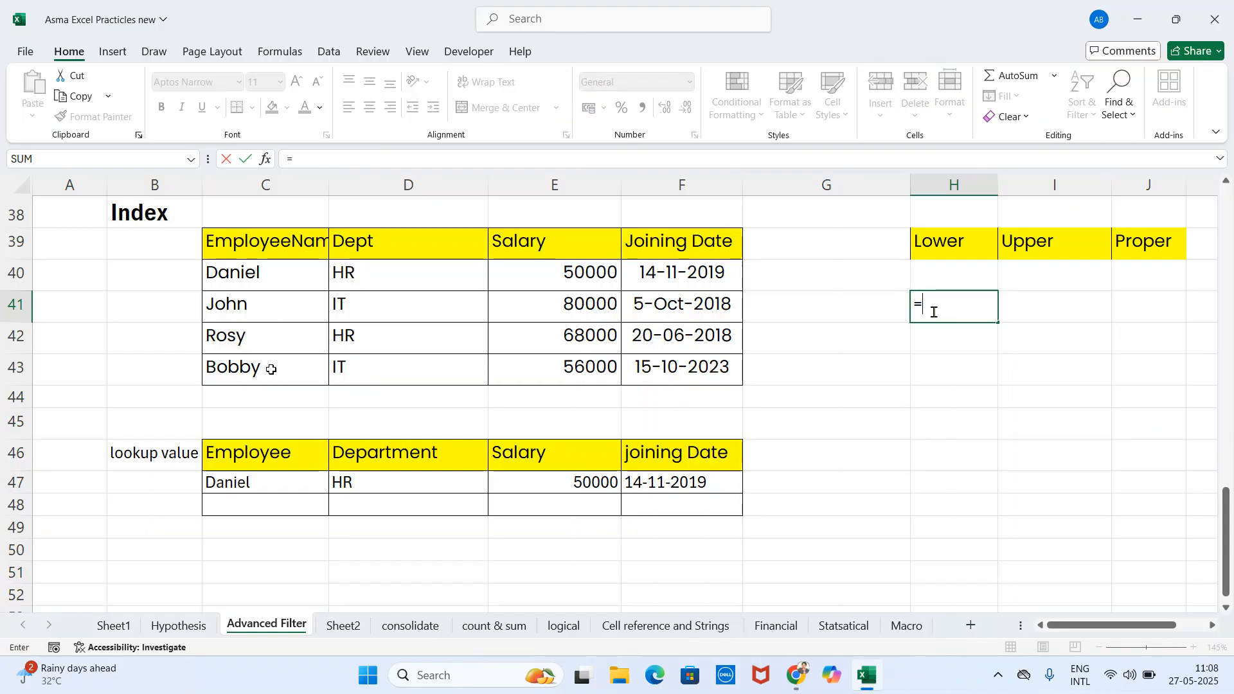
left_click(284, 280)
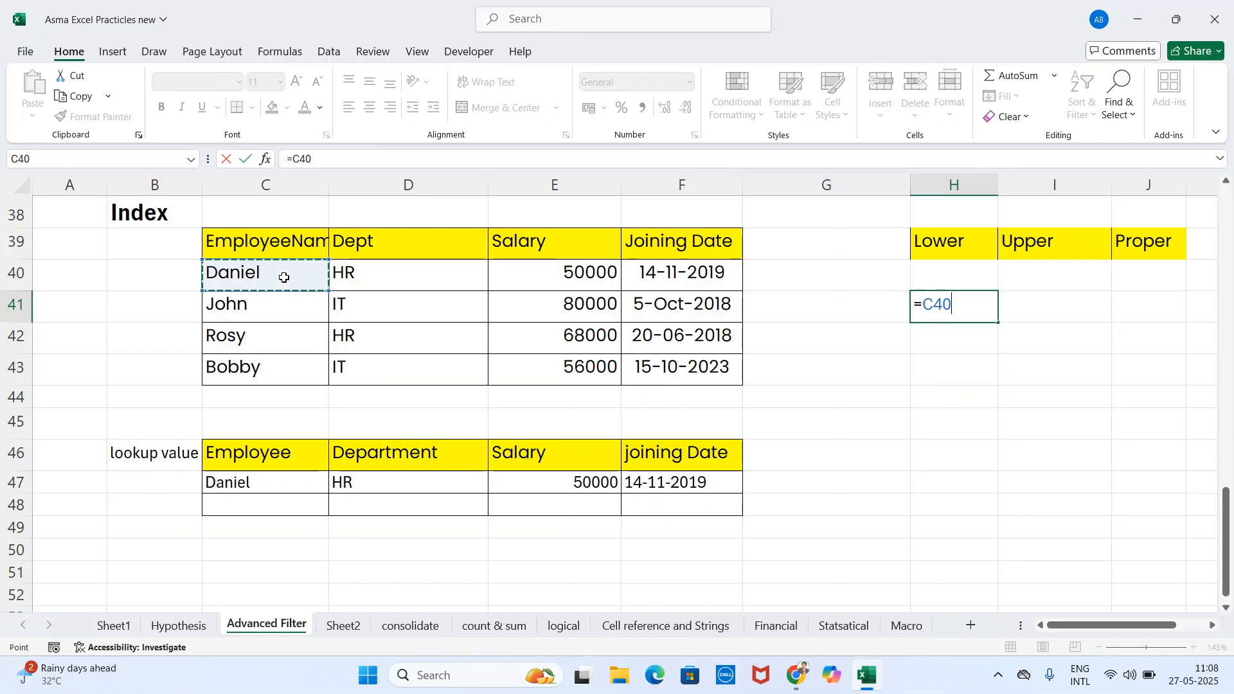
key("BackSpace")
key("BackSpace")
key("BackSpace")
key("BackSpace")
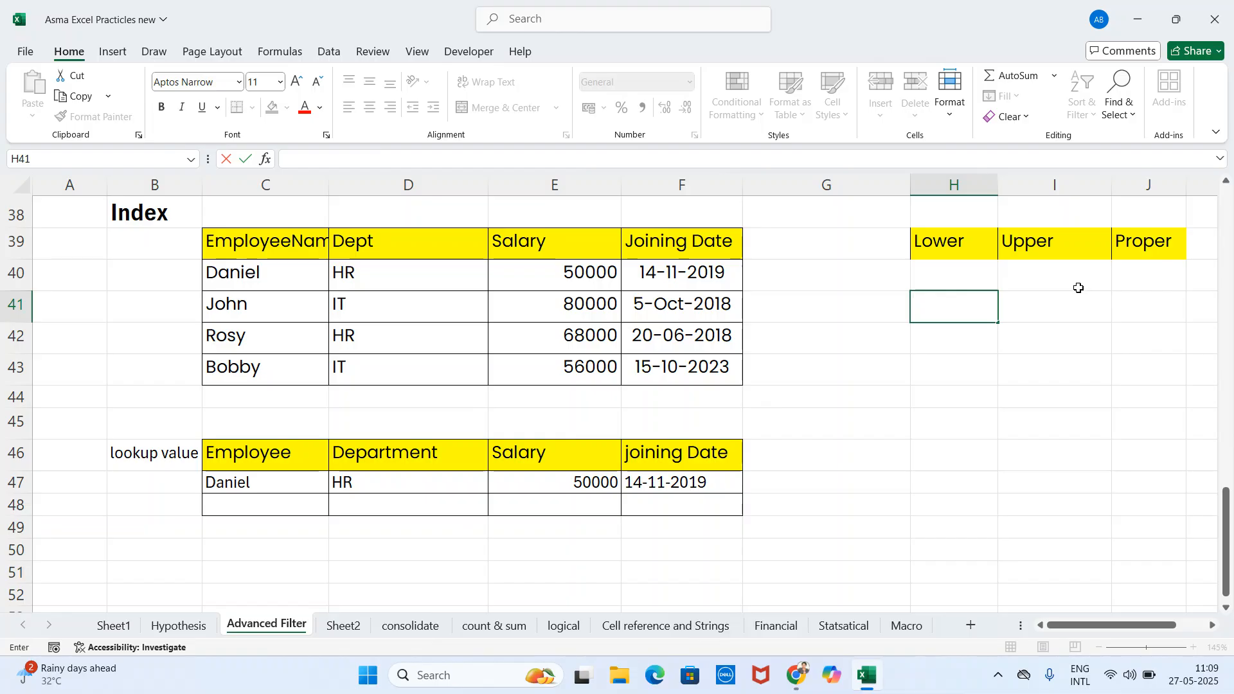
key("ctrl+z")
key("ctrl+z")
key("ctrl+z")
key("ctrl+z")
key("Escape")
Enter =UPPER(C40) in I41 under the Upper header to convert the first employee name to capitals.
left_click(1041, 310)
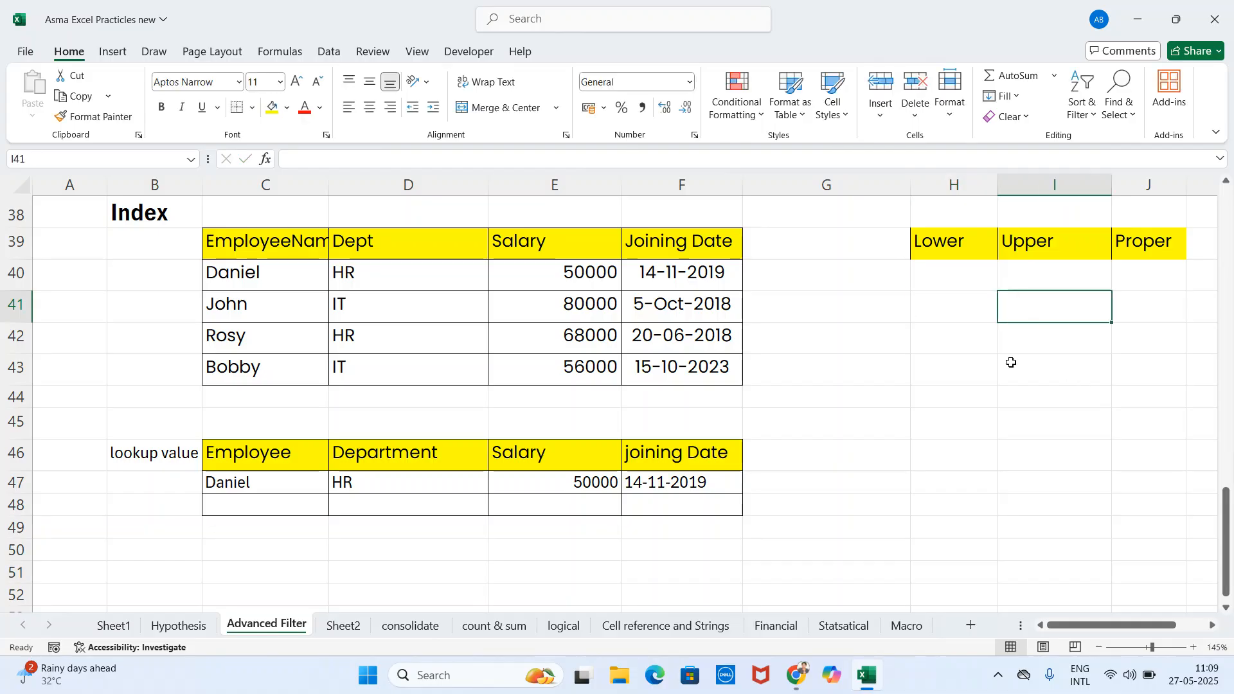
type("=")
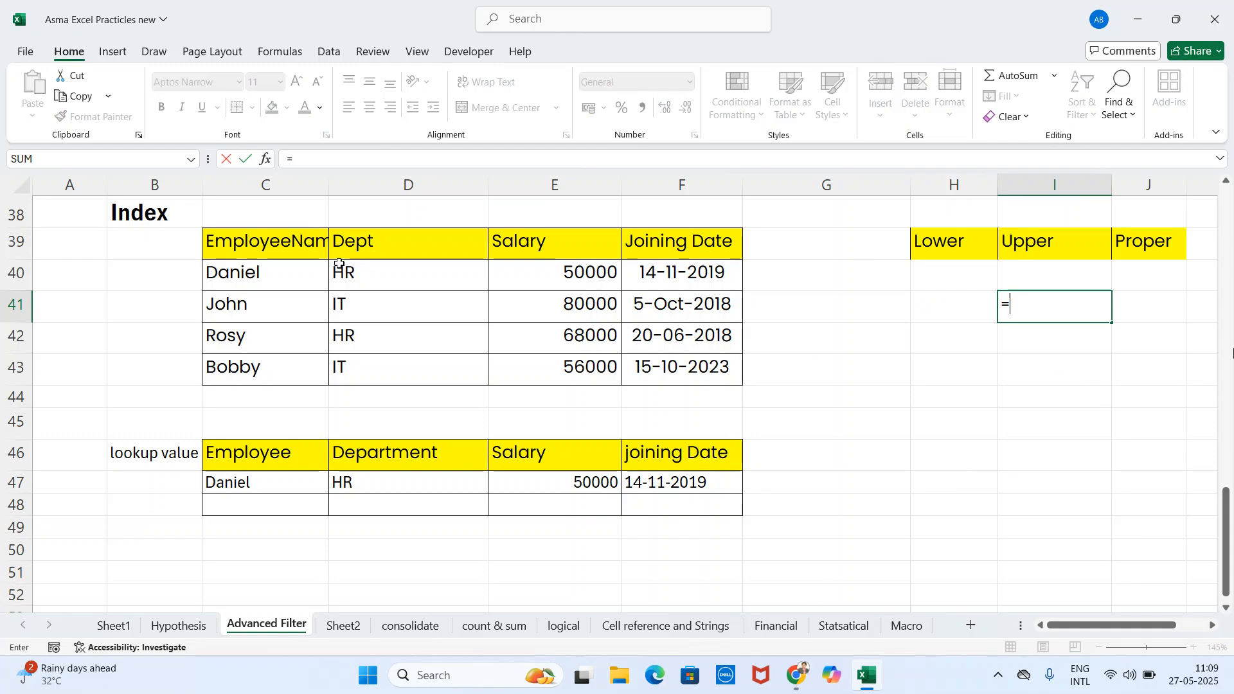
type("upper")
key("Tab")
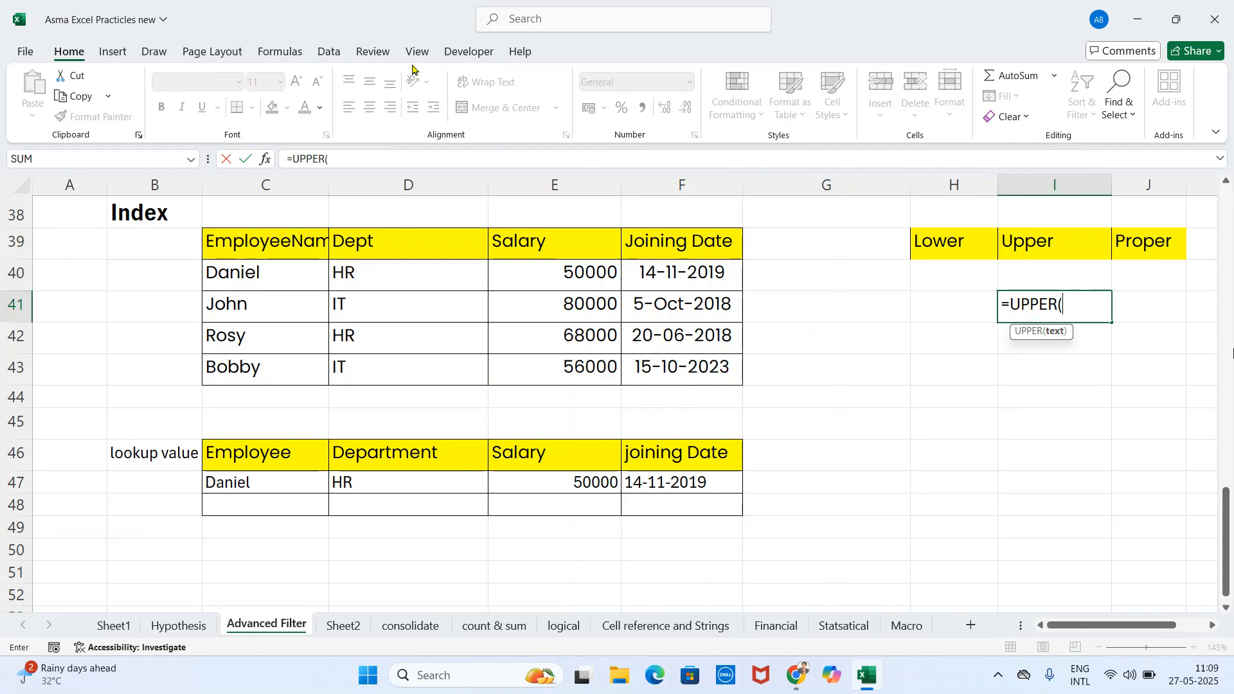
left_click(259, 271)
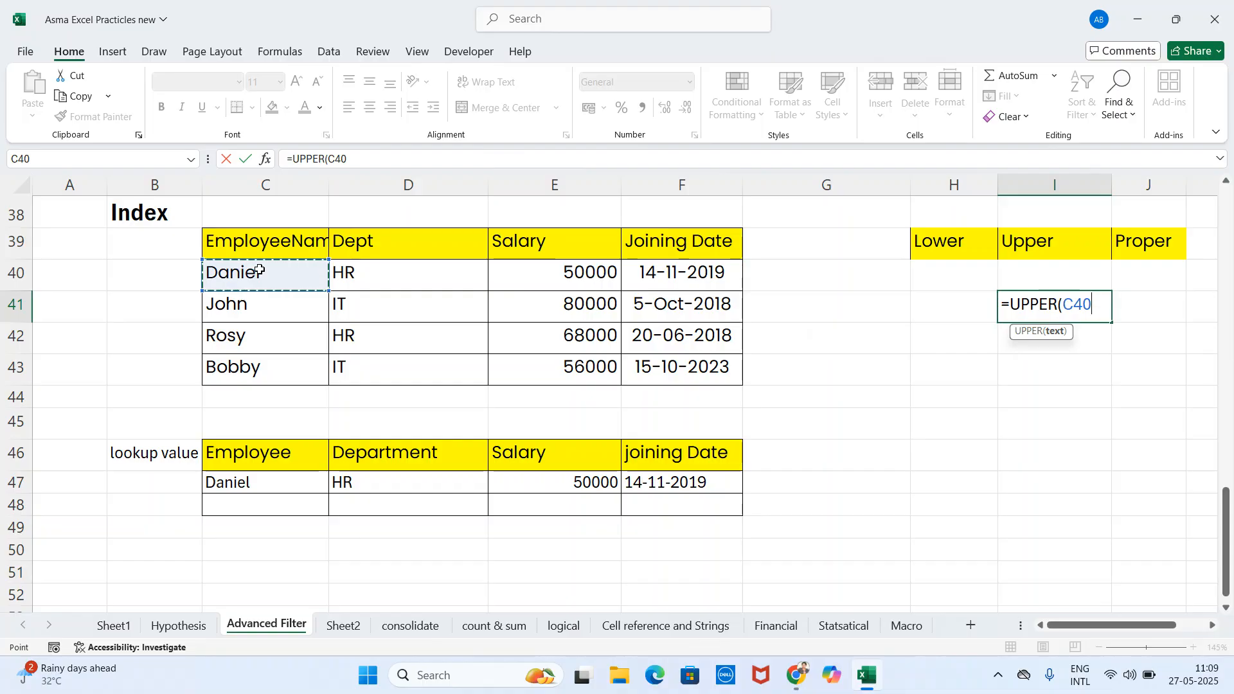
type(")")
key("Return")
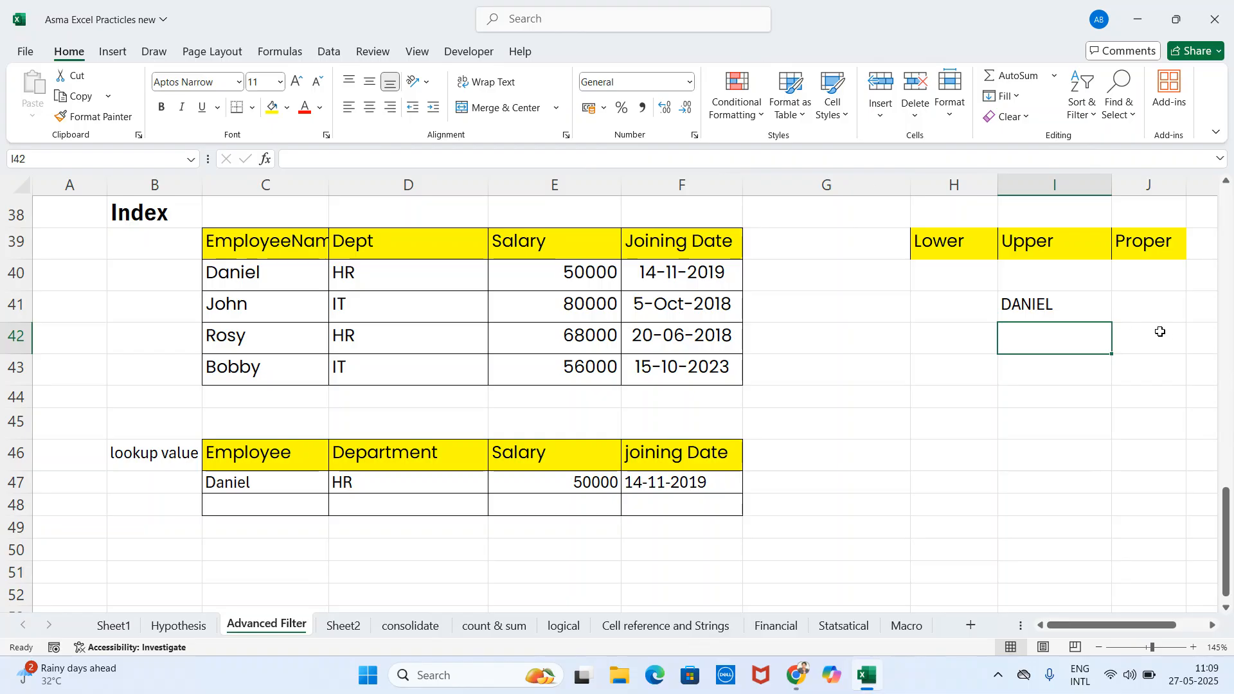
left_click(1038, 298)
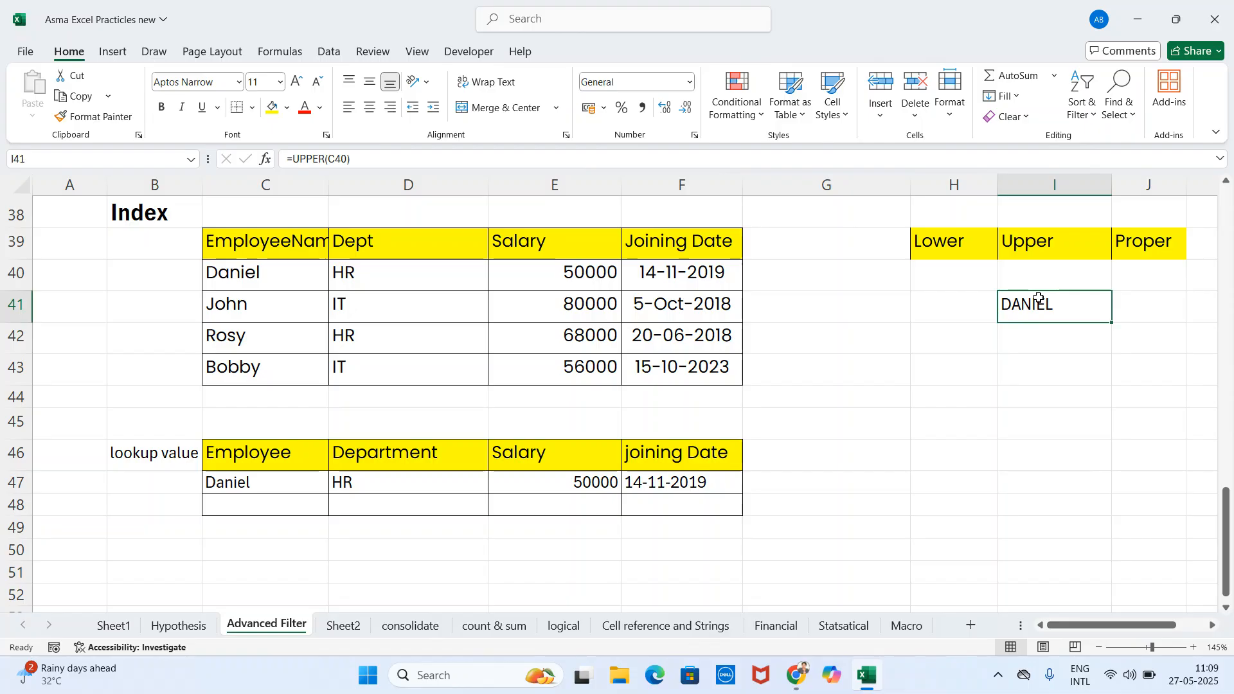
Enter =LOWER(C40) in H41 under the Lower header to convert the same employee name to lowercase.
left_click(938, 313)
type("=lower")
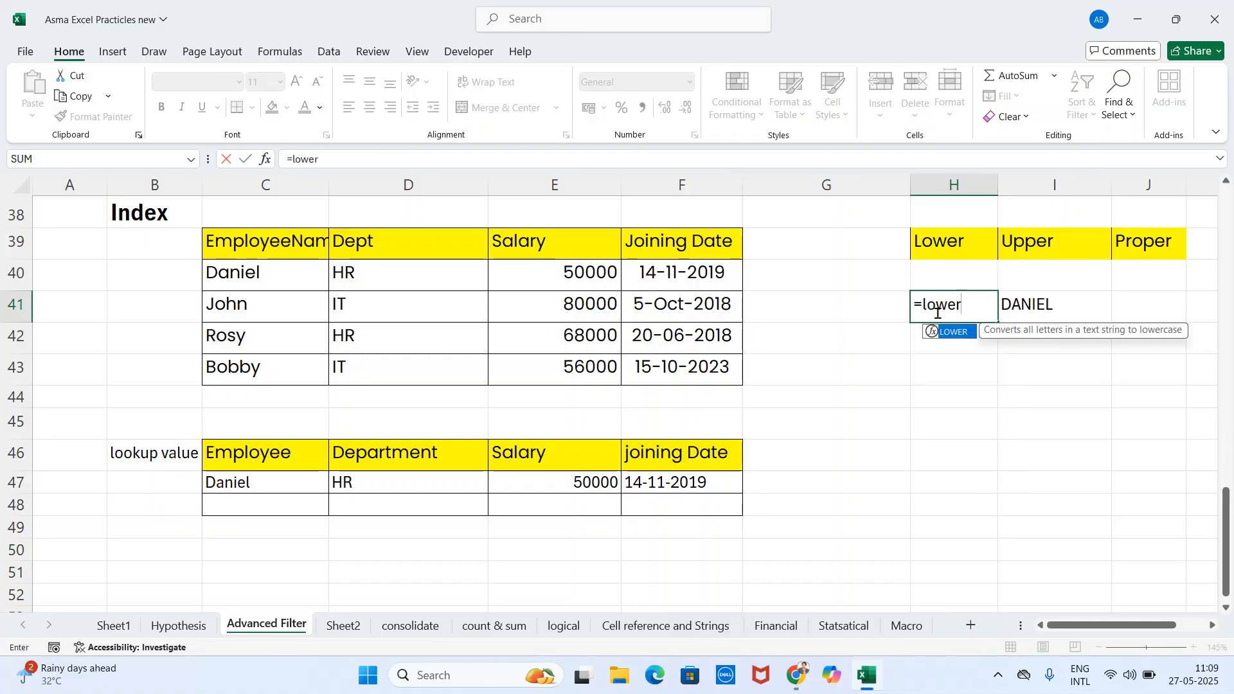
key("Tab")
left_click(214, 276)
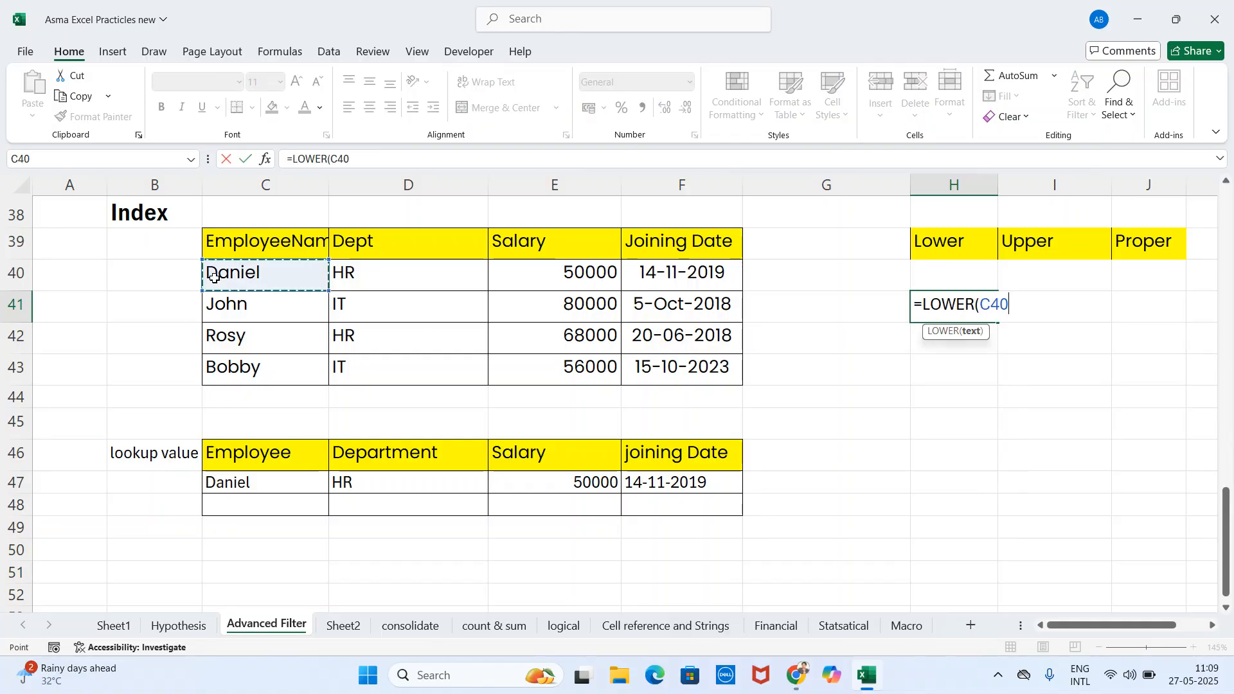
key("Return")
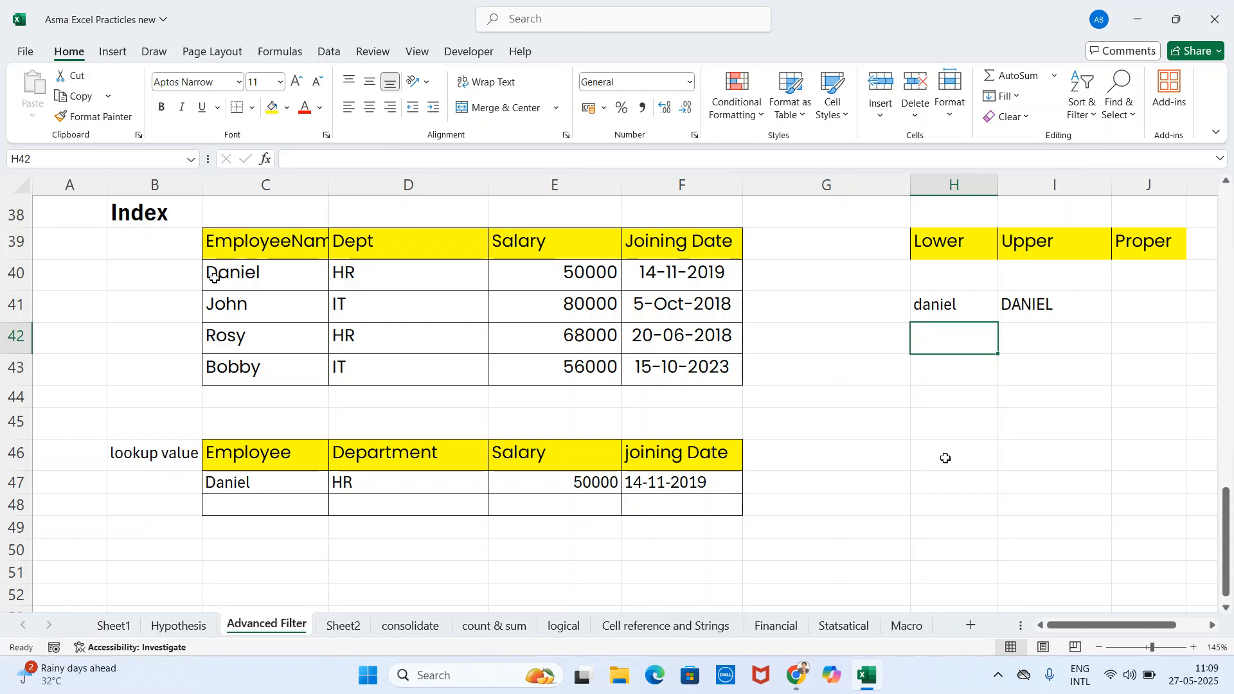
Enter the mixed-case sample text "sNaNam" in G41, beside the lowercase result.
left_click(823, 303)
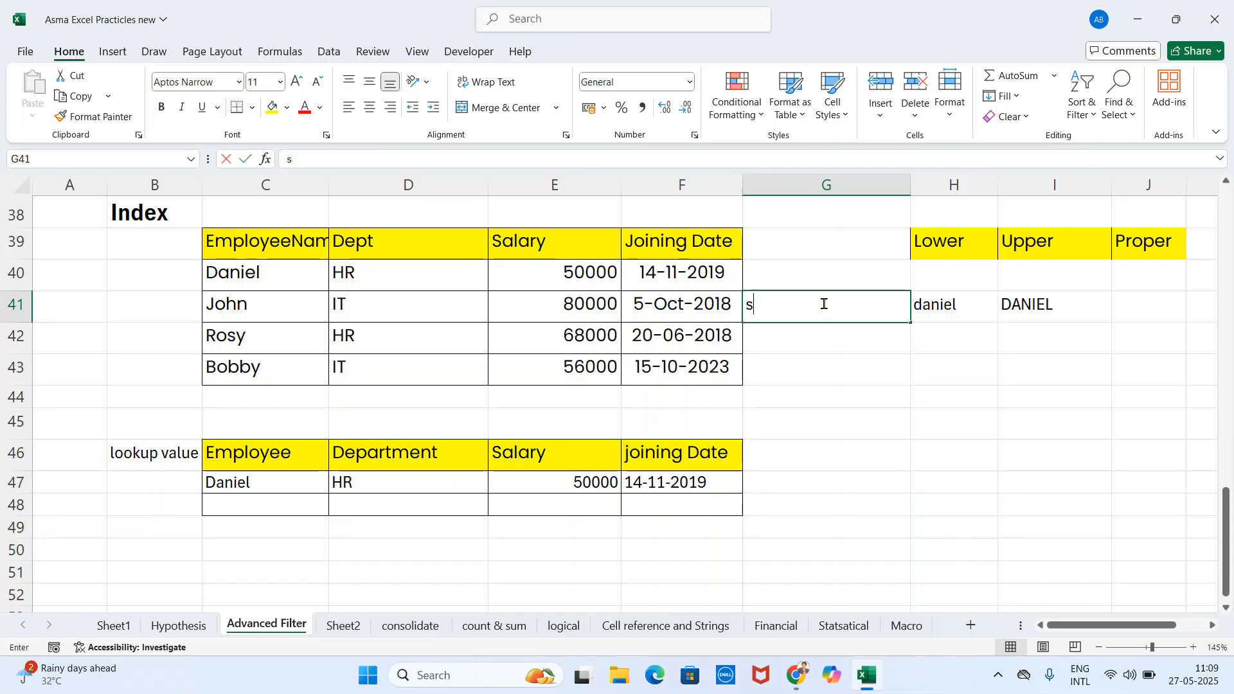
type("sNa")
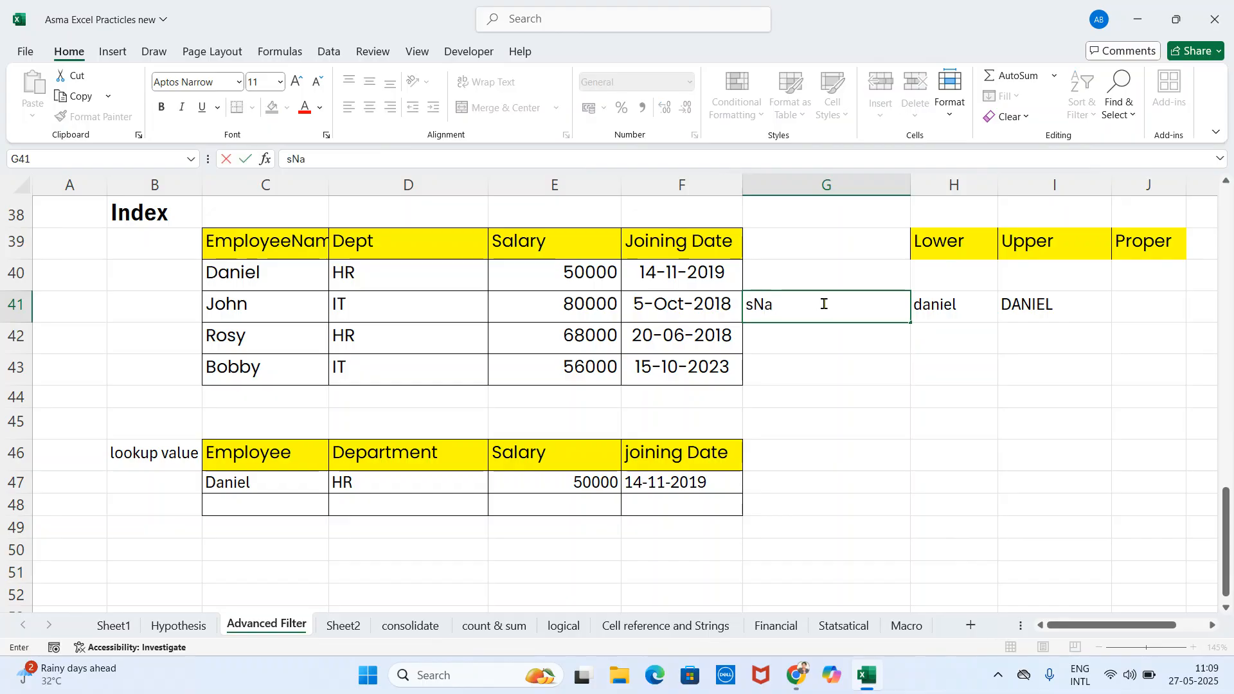
type("Nam")
left_click(830, 376)
left_click(824, 304)
Enter =PROPER(G41) in J41 under the Proper header to capitalise only the first letter of the sample text.
left_click(1139, 309)
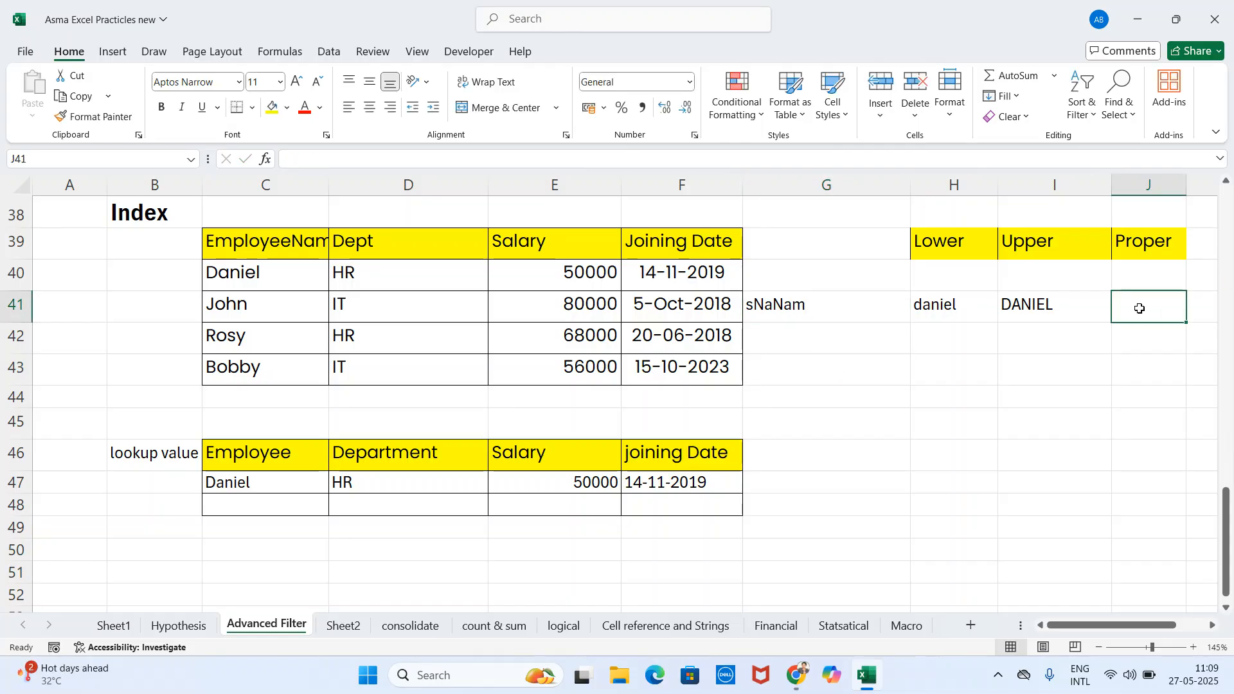
type("=proper")
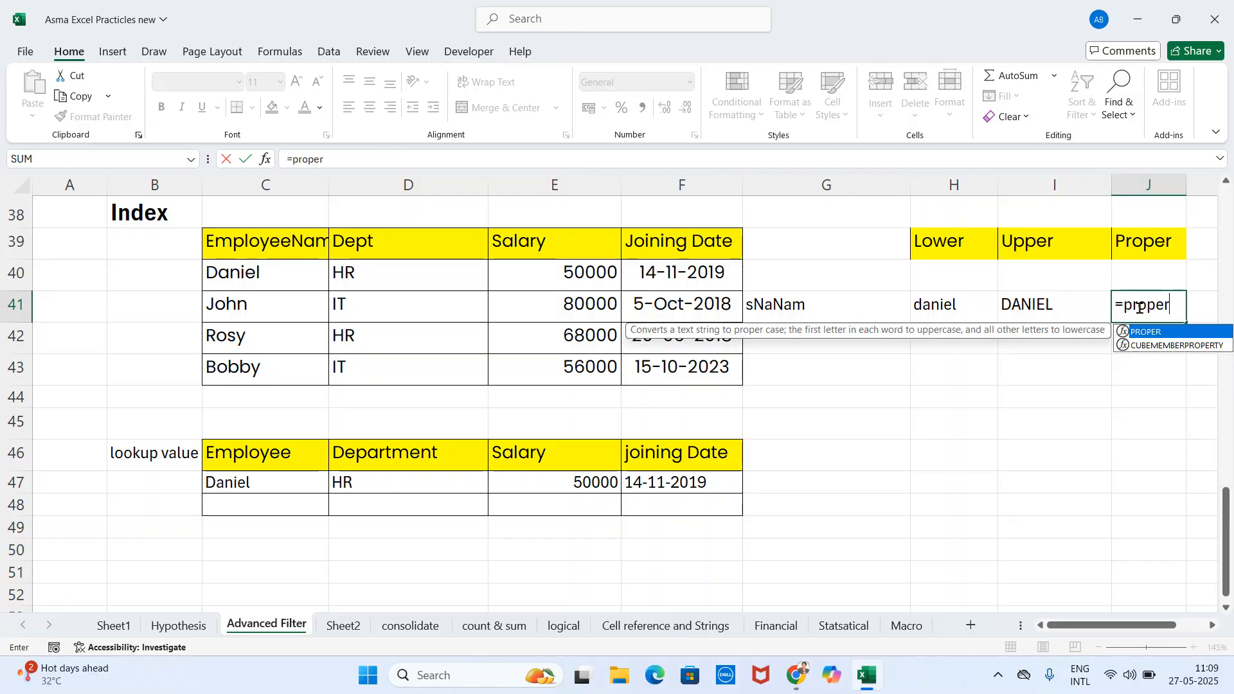
key("Tab")
left_click(780, 307)
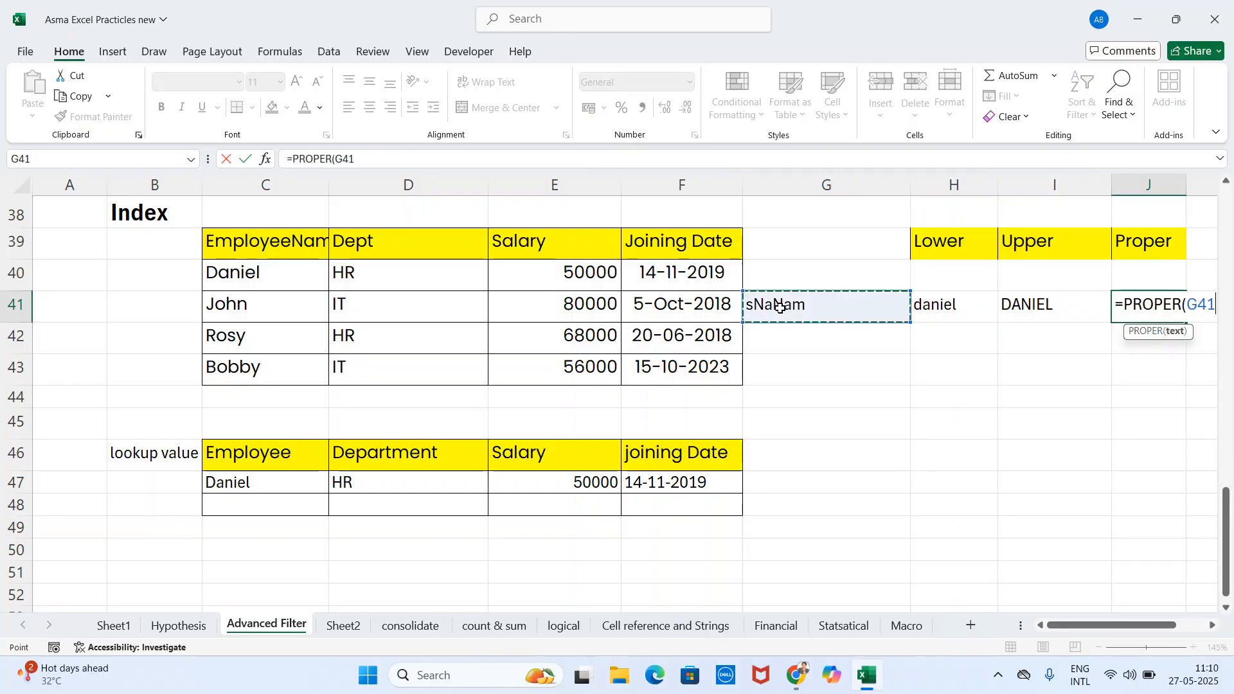
type(")")
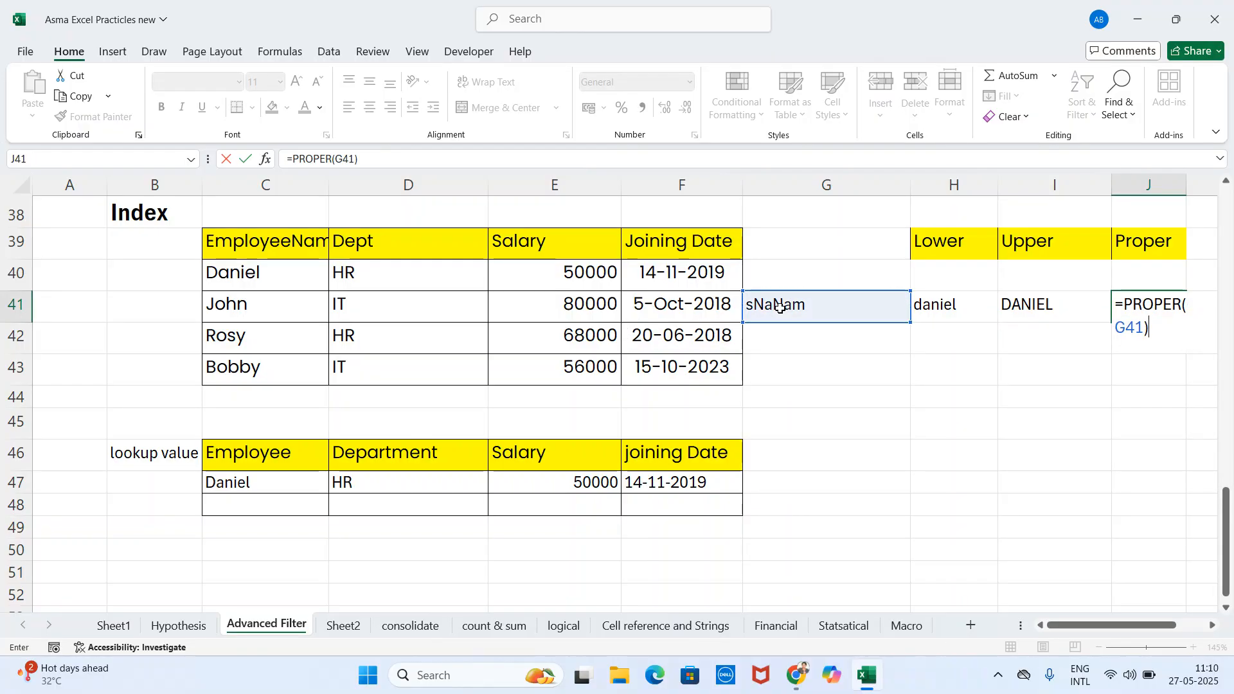
key("Return")
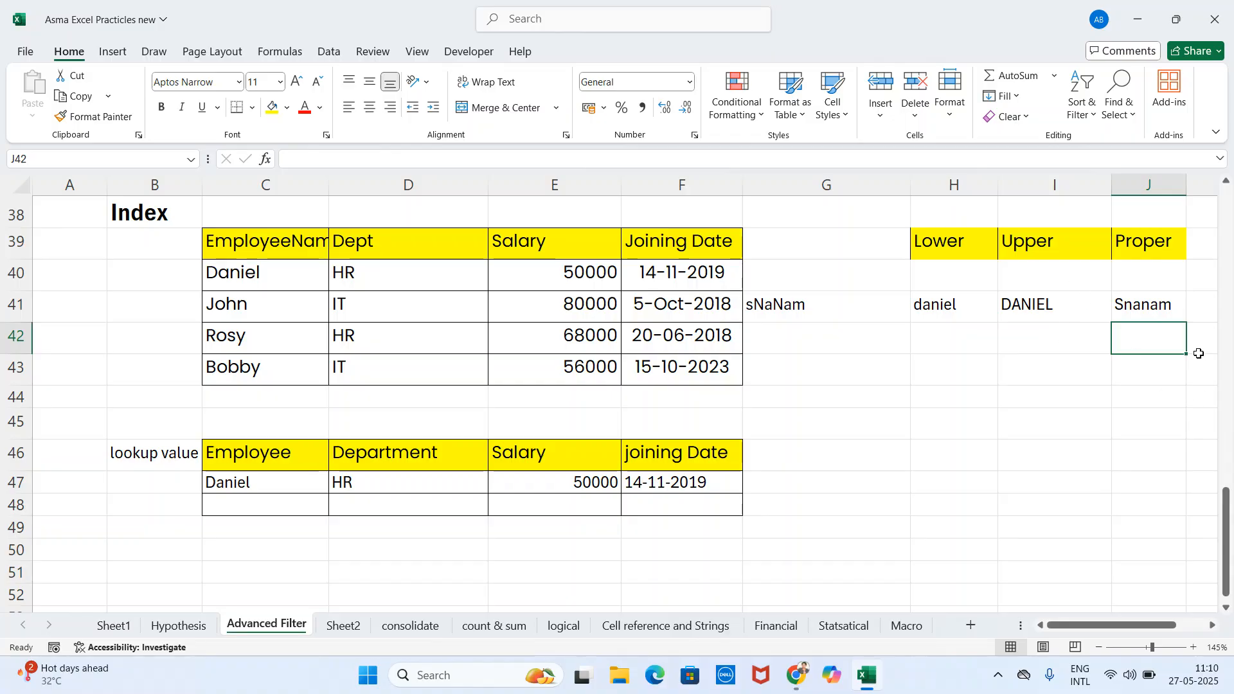
scroll(1199, 357, "up", 4)
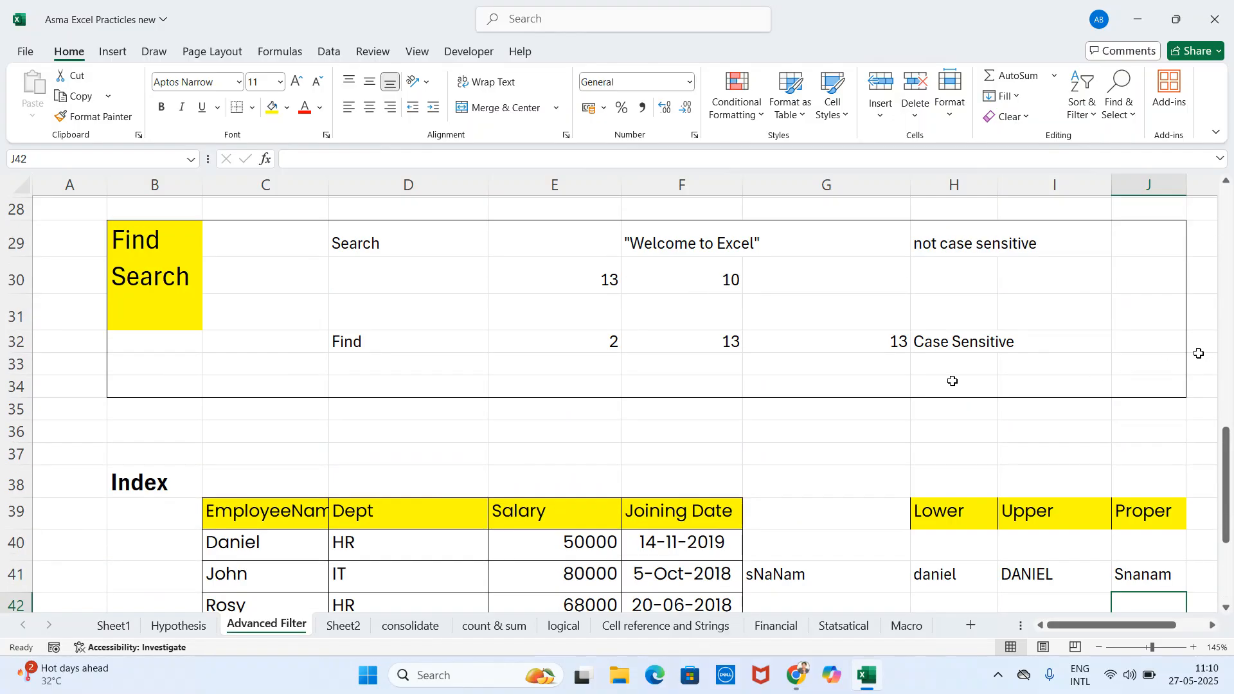
scroll(952, 381, "up", 4)
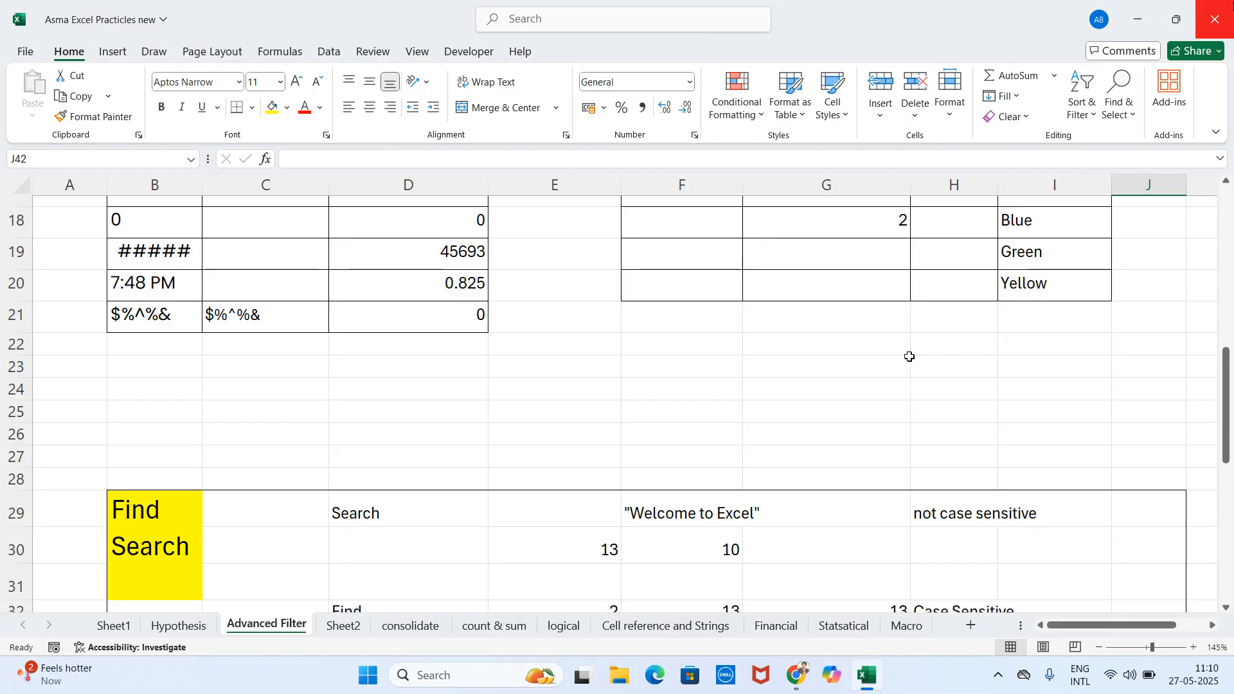
Switch to the Chrome browser, go to Google Sheets from the new tab page, and open the Dec 2024 attendance spreadsheet.
key("alt+Tab")
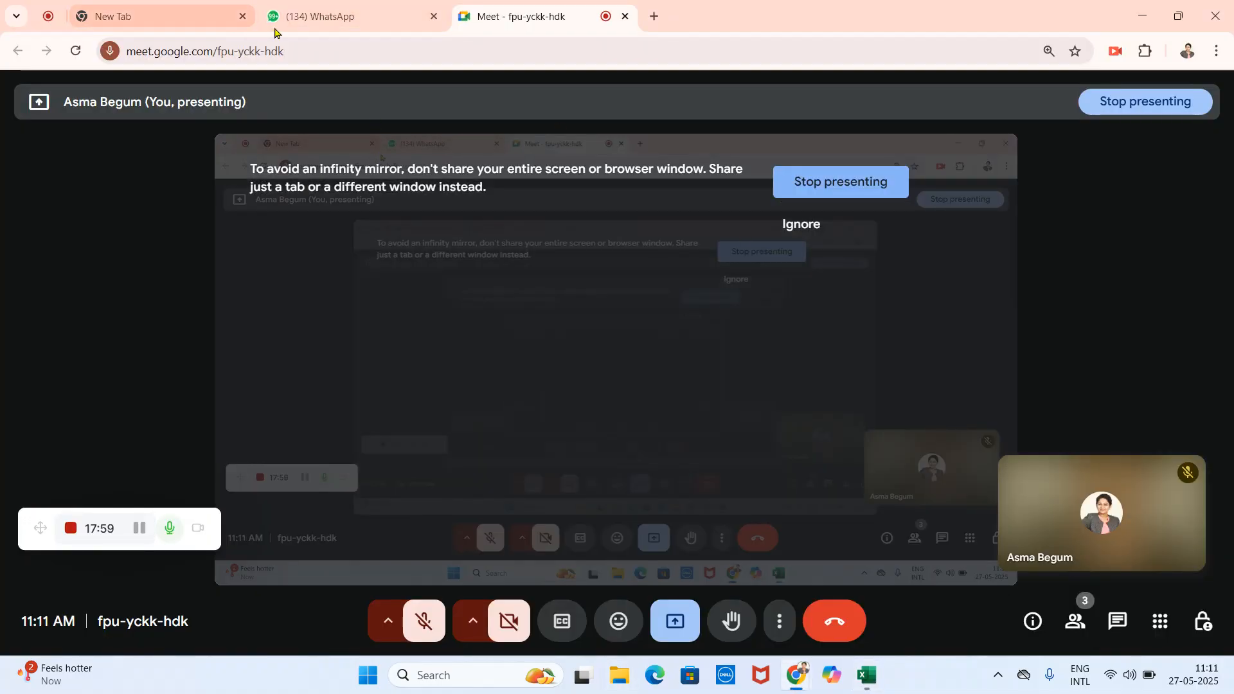
left_click(161, 16)
left_click(1164, 97)
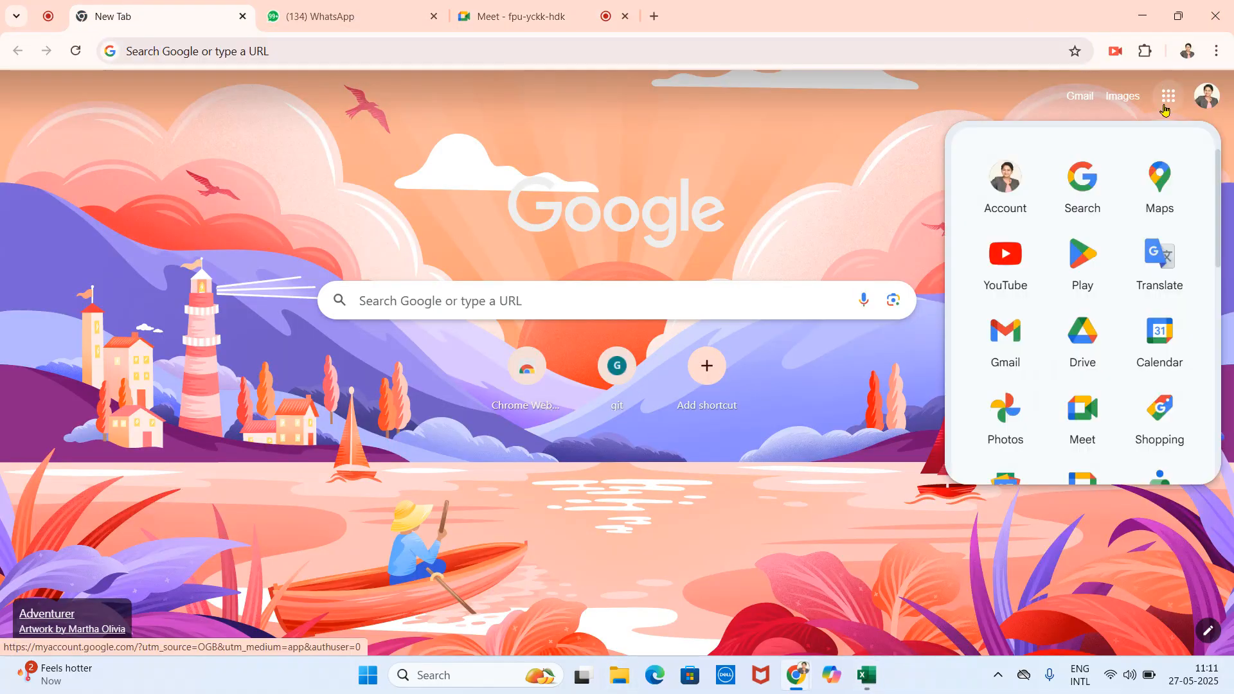
scroll(983, 362, "down", 5)
scroll(1016, 395, "down", 2)
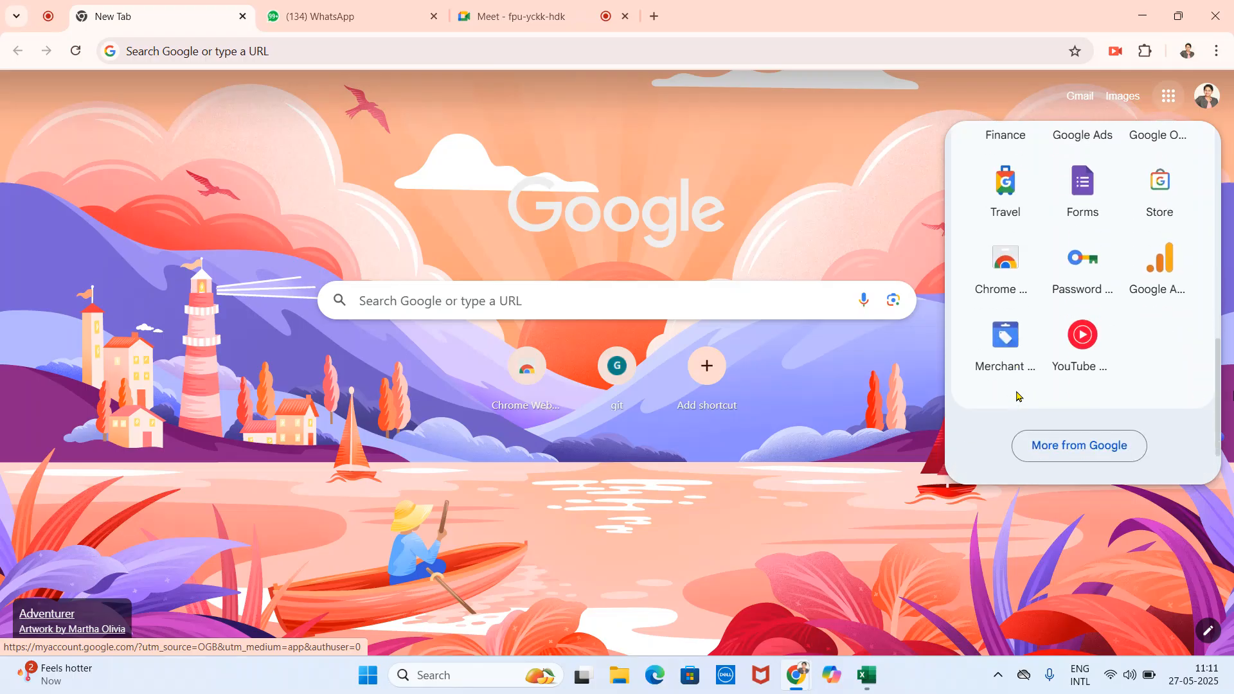
left_click(1077, 443)
left_click(1095, 444)
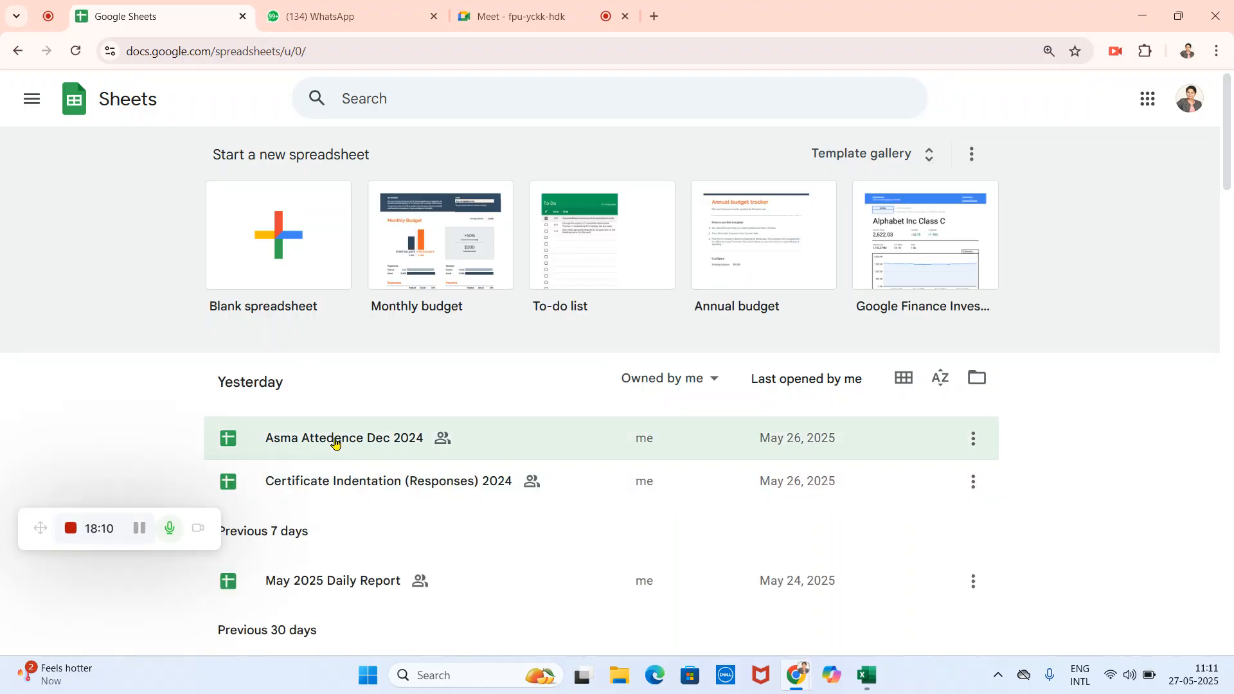
left_click(332, 440)
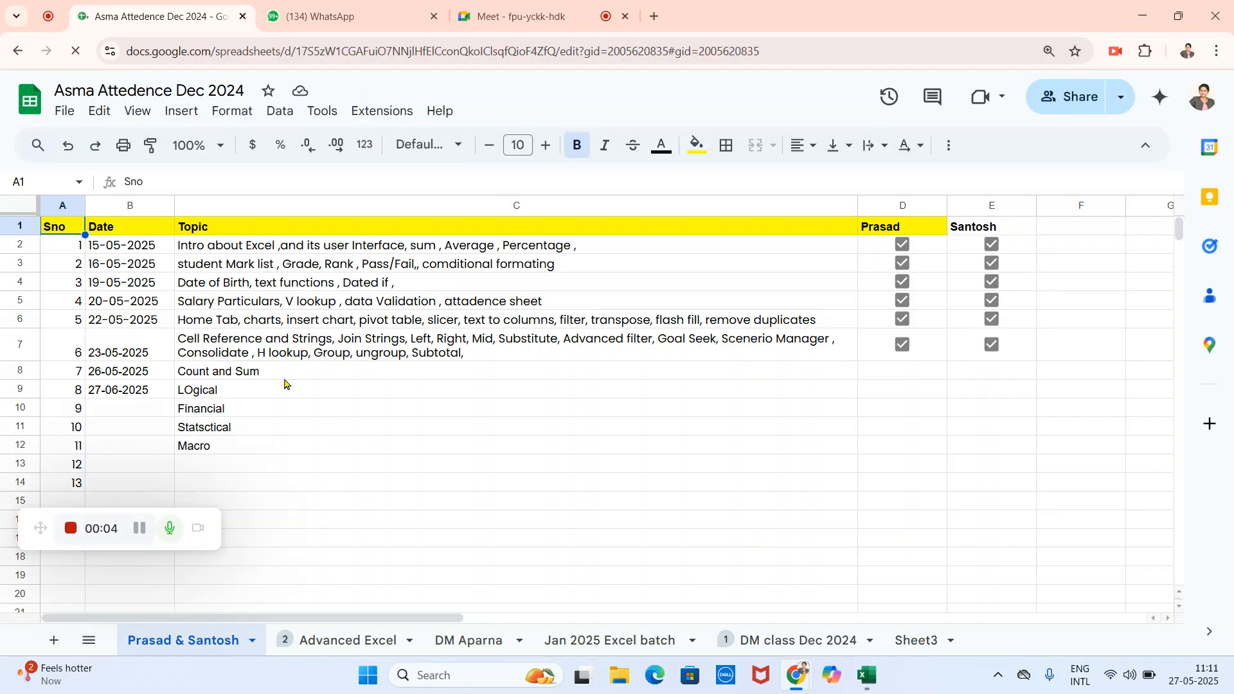
Replace the topic for 26-05-2025 in C8 with "no class".
left_click(257, 406)
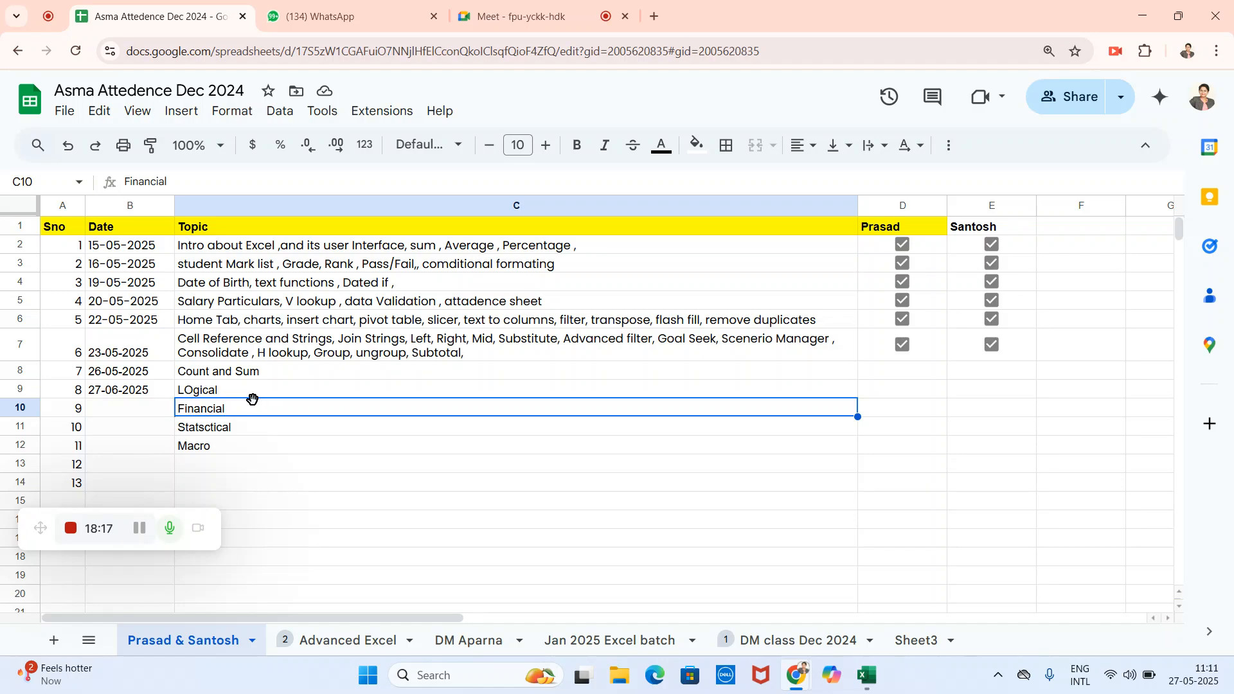
left_click(269, 375)
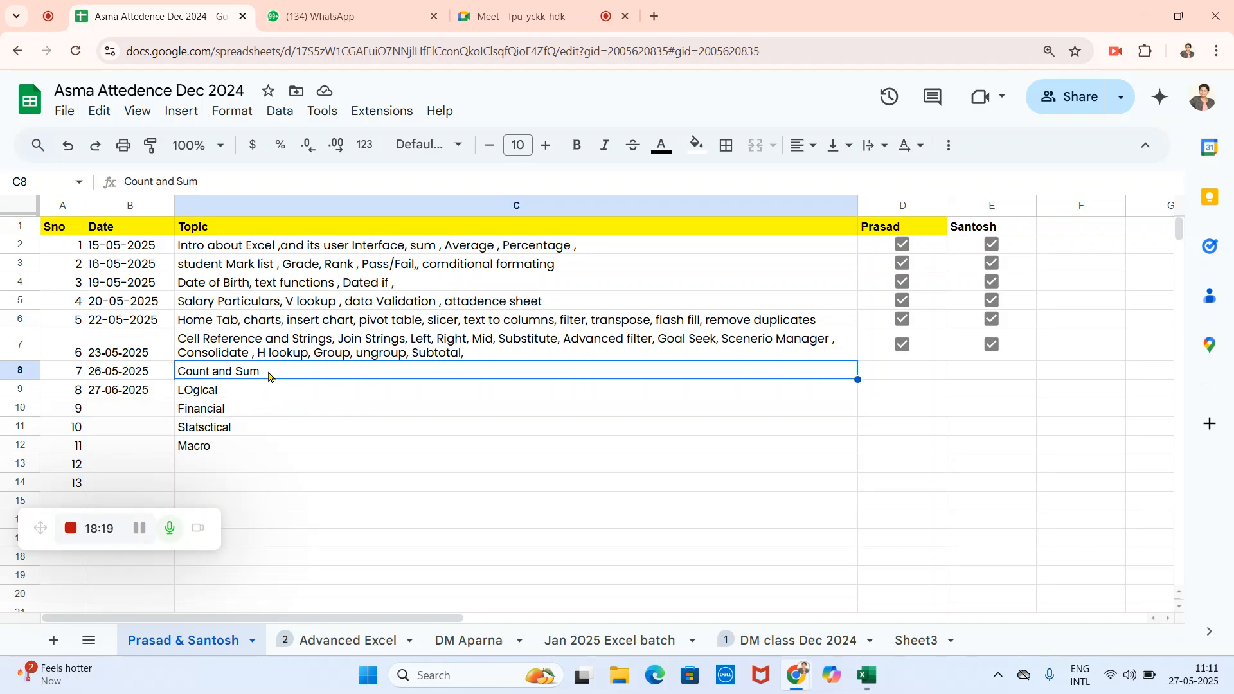
key("Delete")
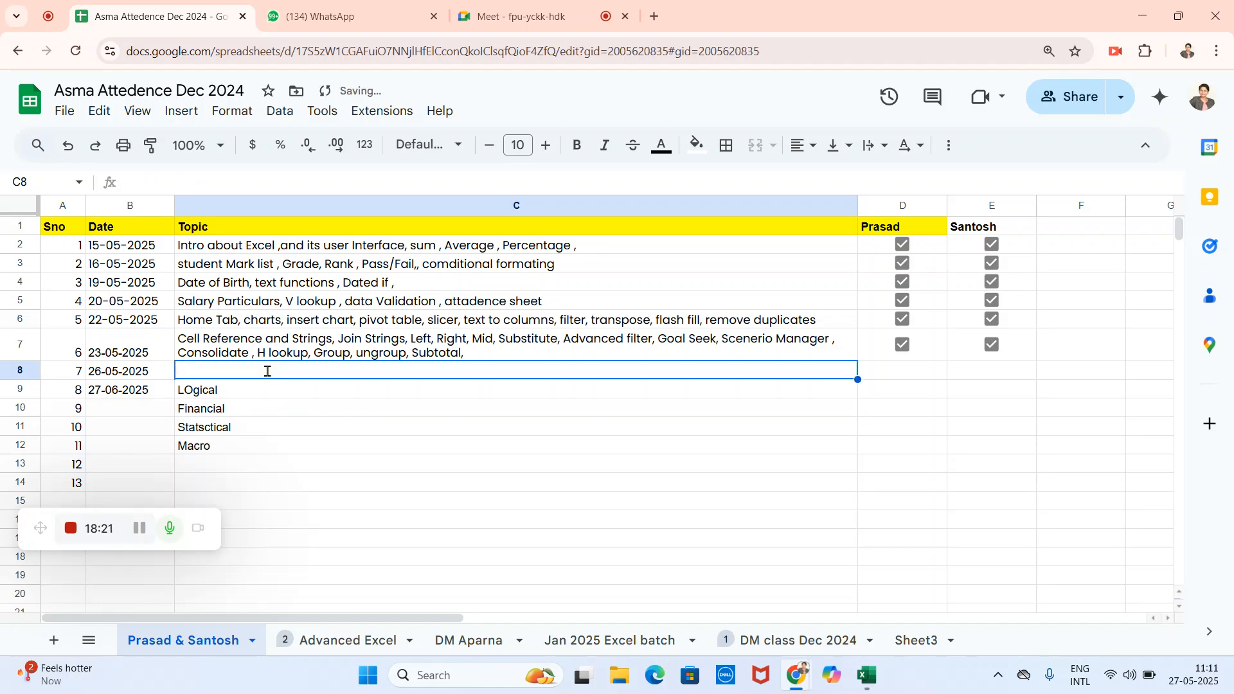
type("no class")
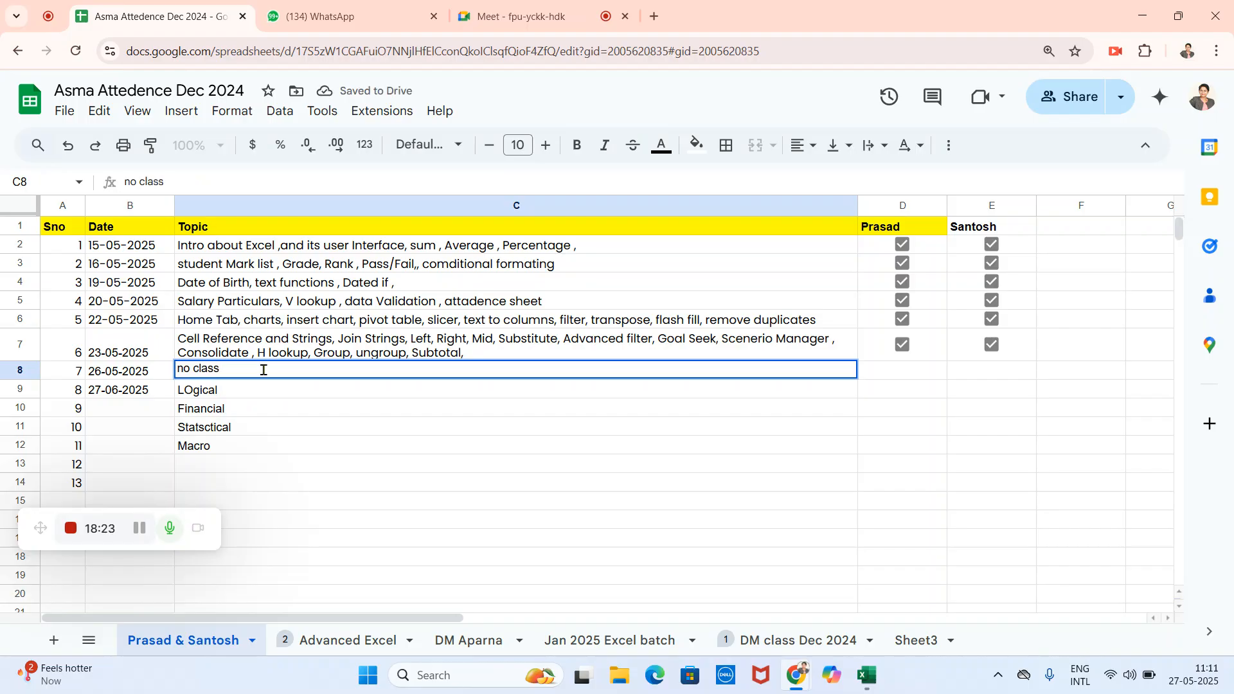
Replace the topic in C9 with "Subtotal,sumproduct,Match,Find and Search, Macro".
left_click(261, 396)
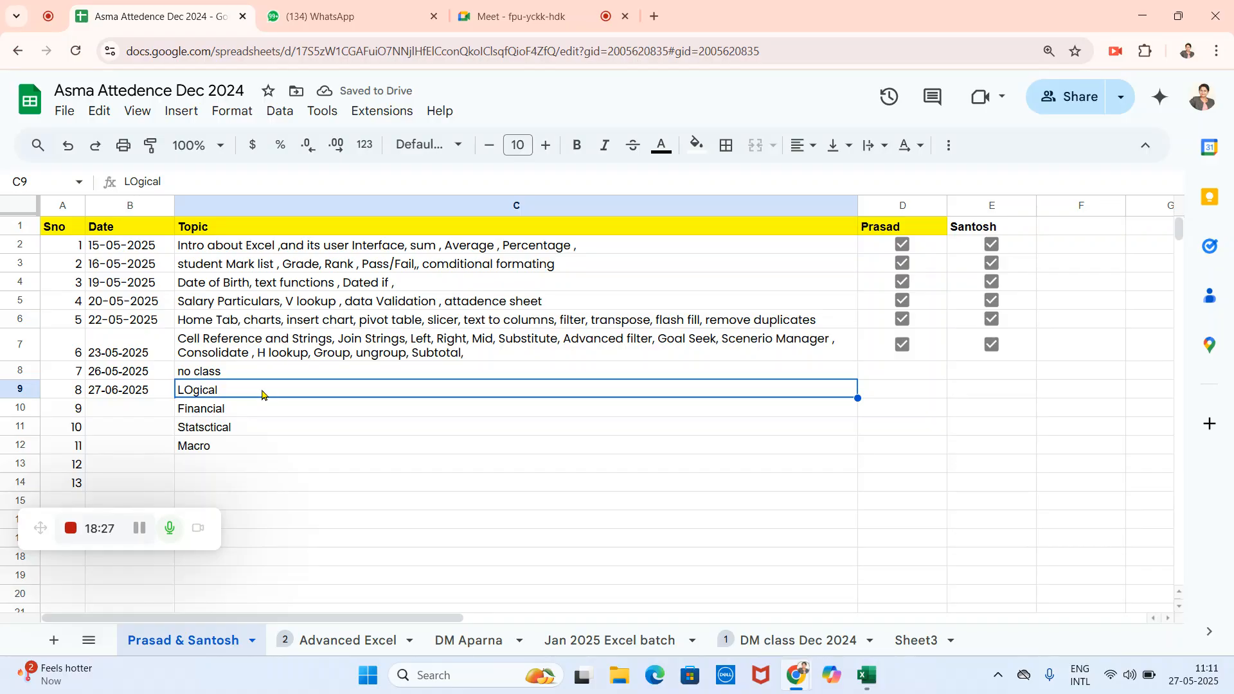
type("Sum")
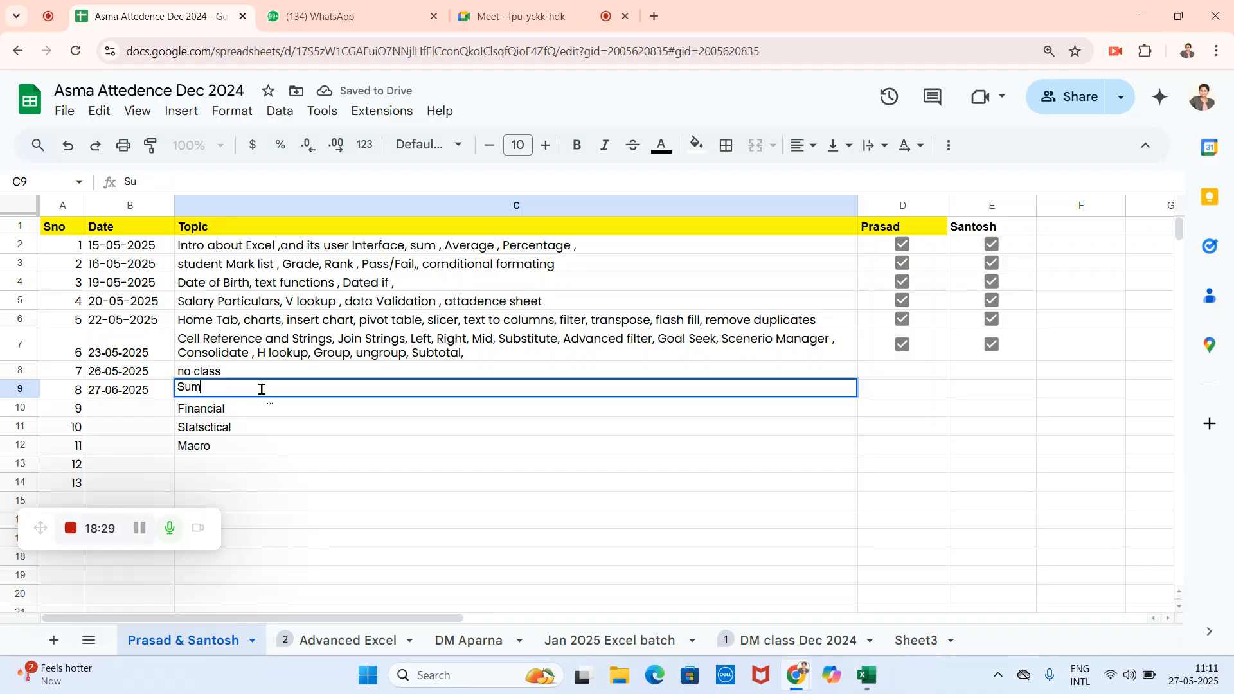
key("BackSpace")
key("BackSpace")
type("ubtotal,")
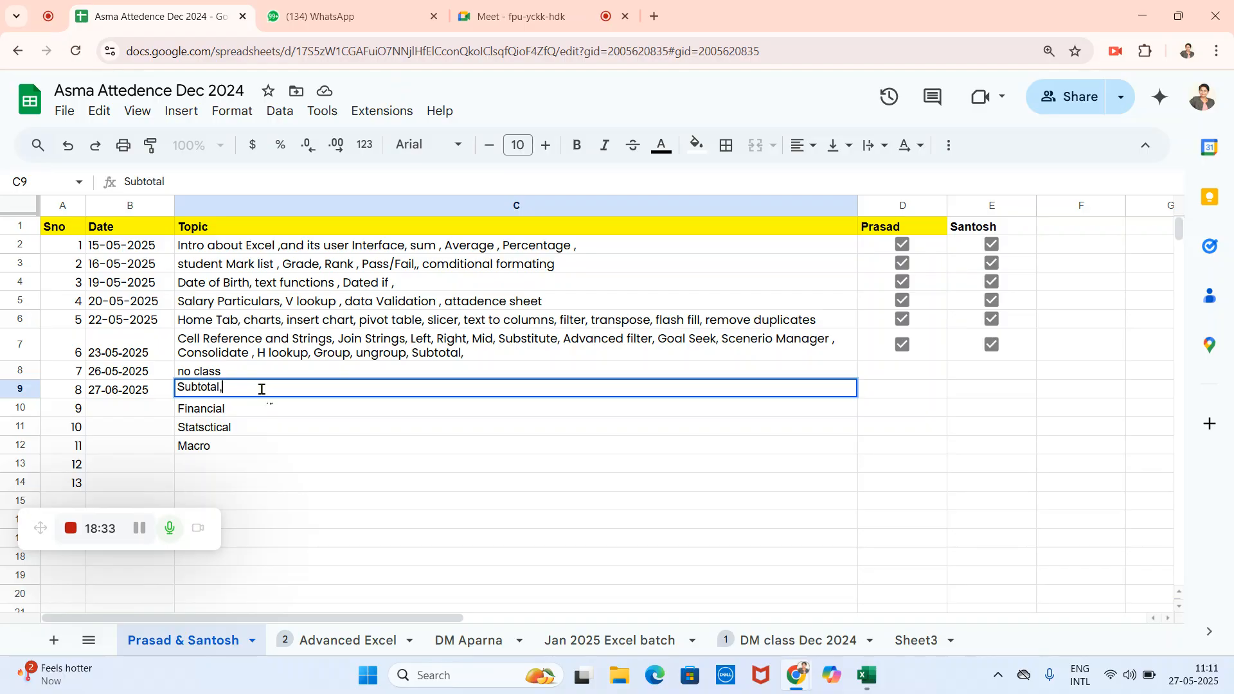
type("sumproduct,Match,In")
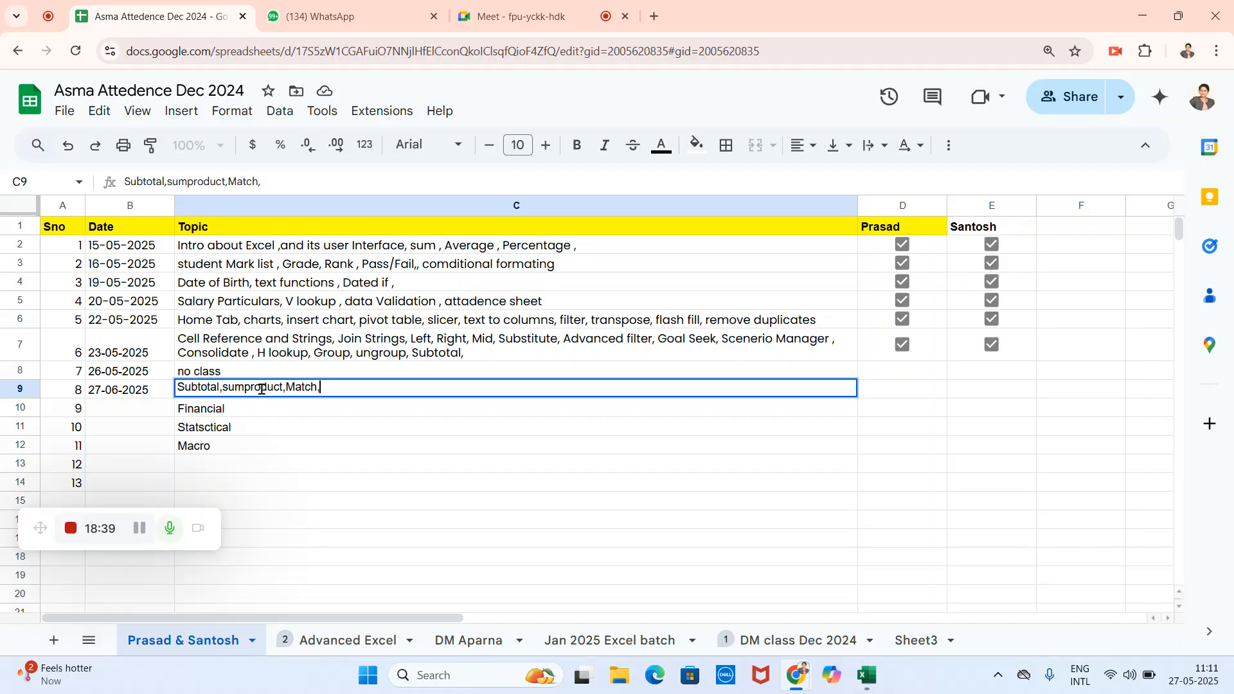
key("BackSpace")
key("BackSpace")
type("Find and Serach")
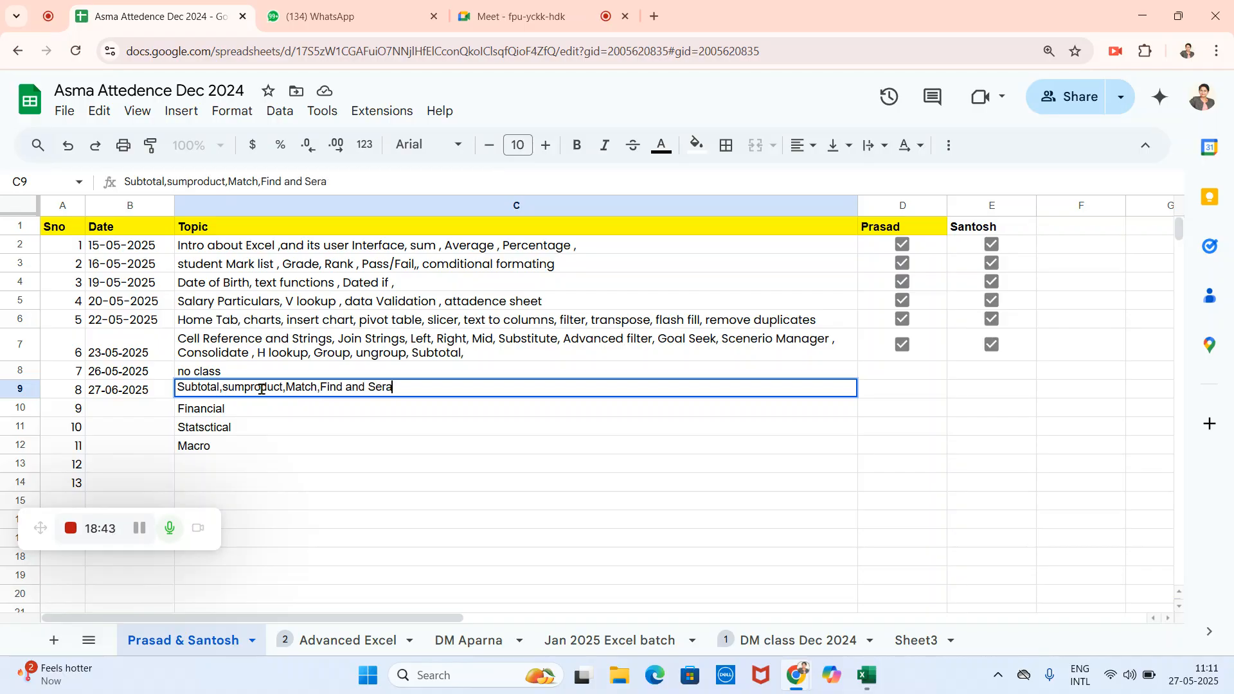
key("BackSpace")
key("BackSpace")
key("BackSpace")
key("BackSpace")
type("arch, Macro")
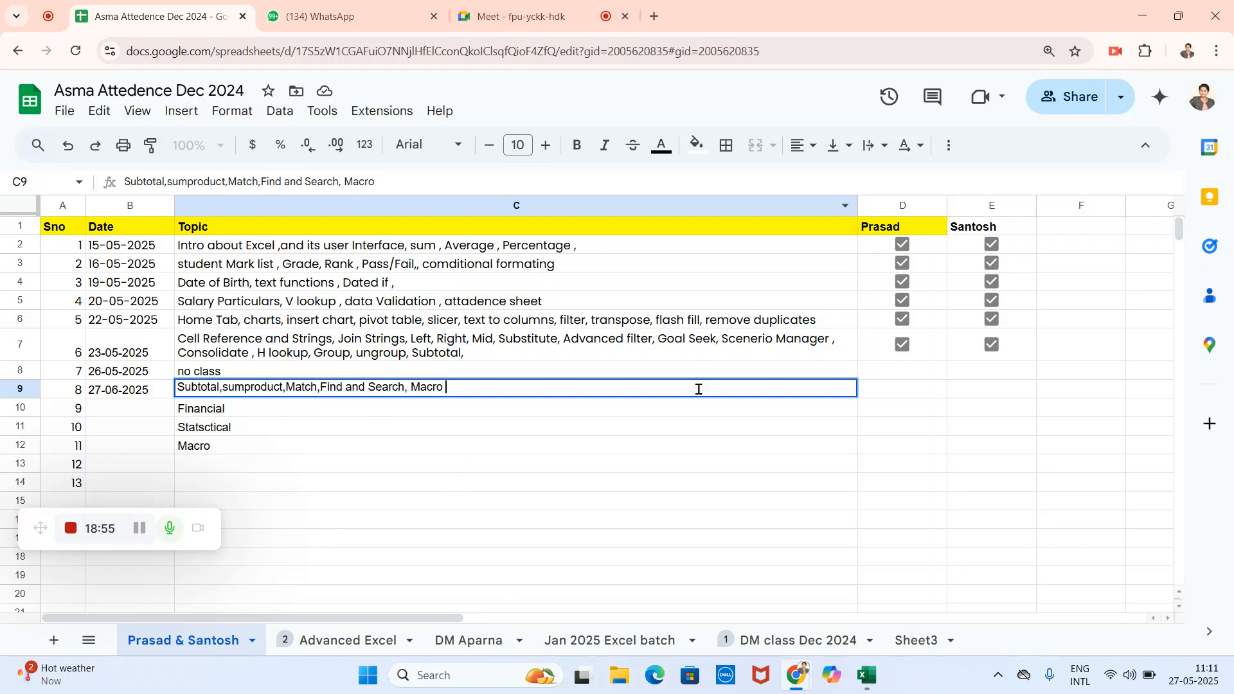
Copy the ticked attendance checkbox from D7 into D9 to mark the first student present for session 8.
left_click(902, 396)
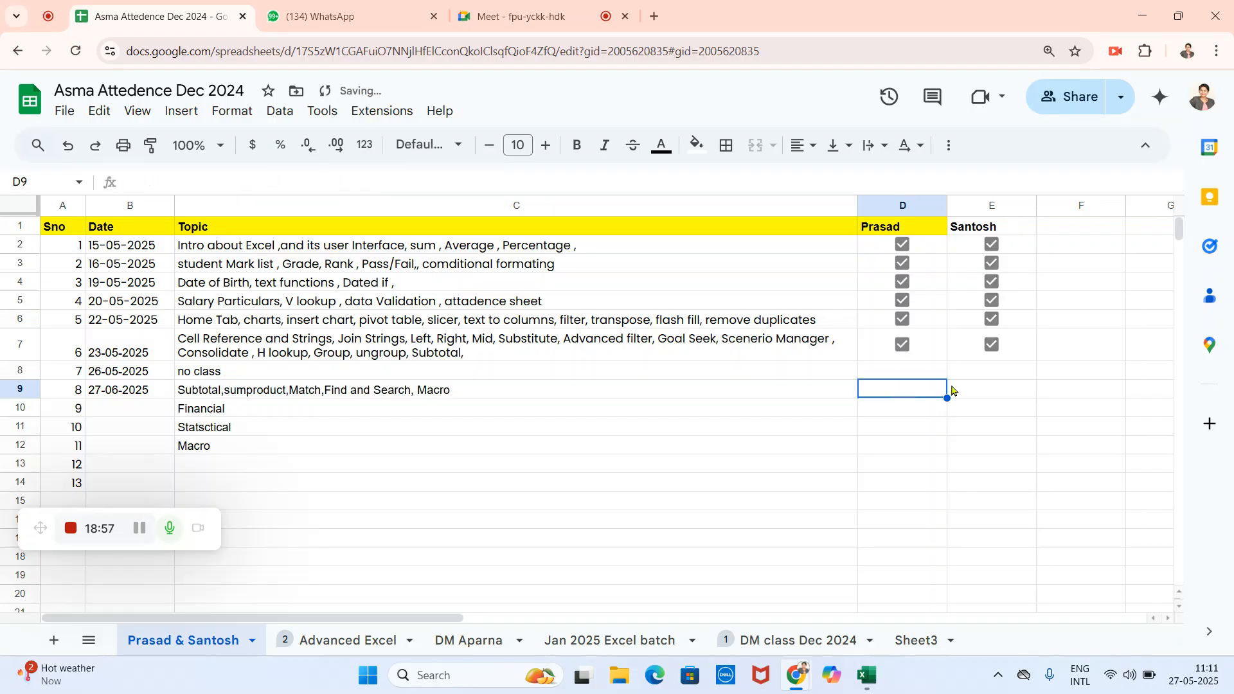
left_click(936, 357)
key("ctrl+c")
left_click(915, 397)
key("ctrl+v")
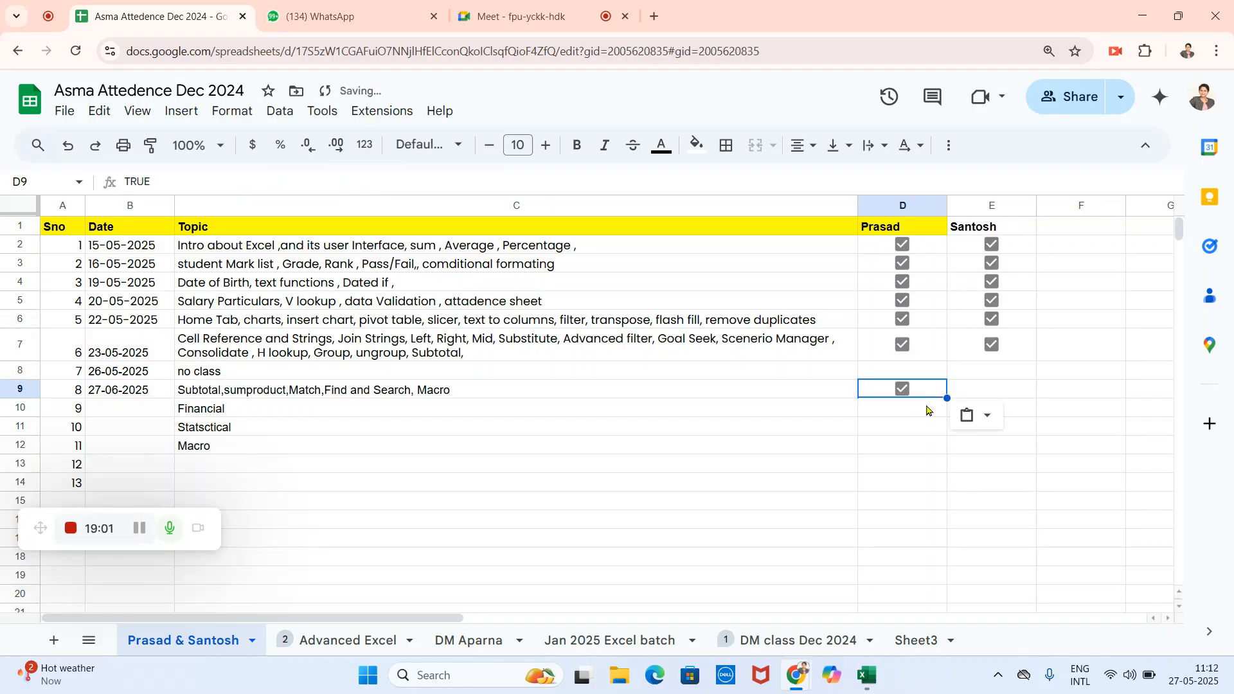